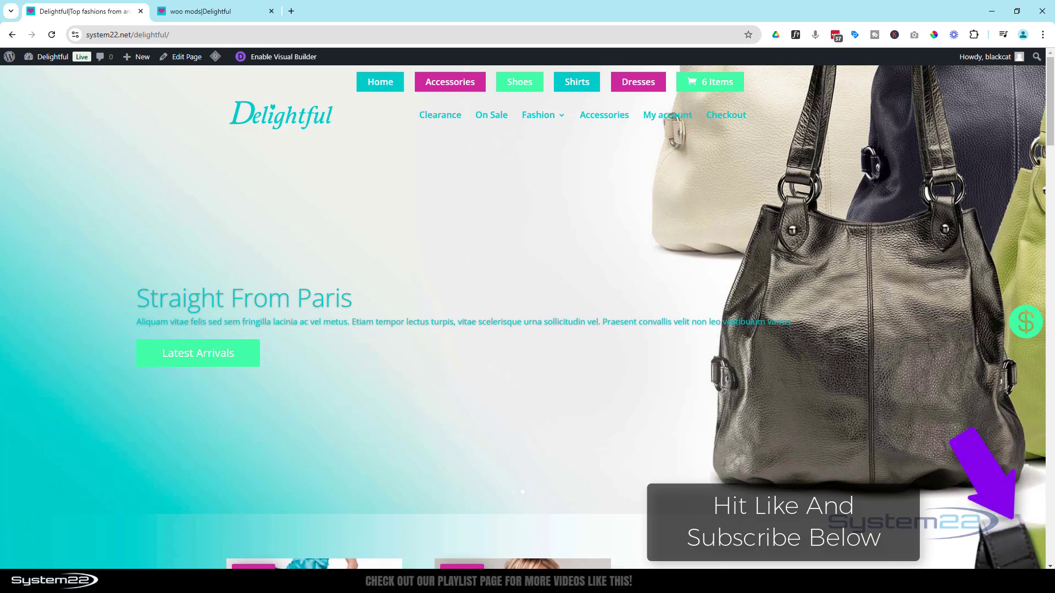
Step: Look through the Delightful homepage and the product grid on the woo mods page
{"action": "left_click_drag", "start_coordinate": [1049, 137], "coordinate": [1051, 556]}
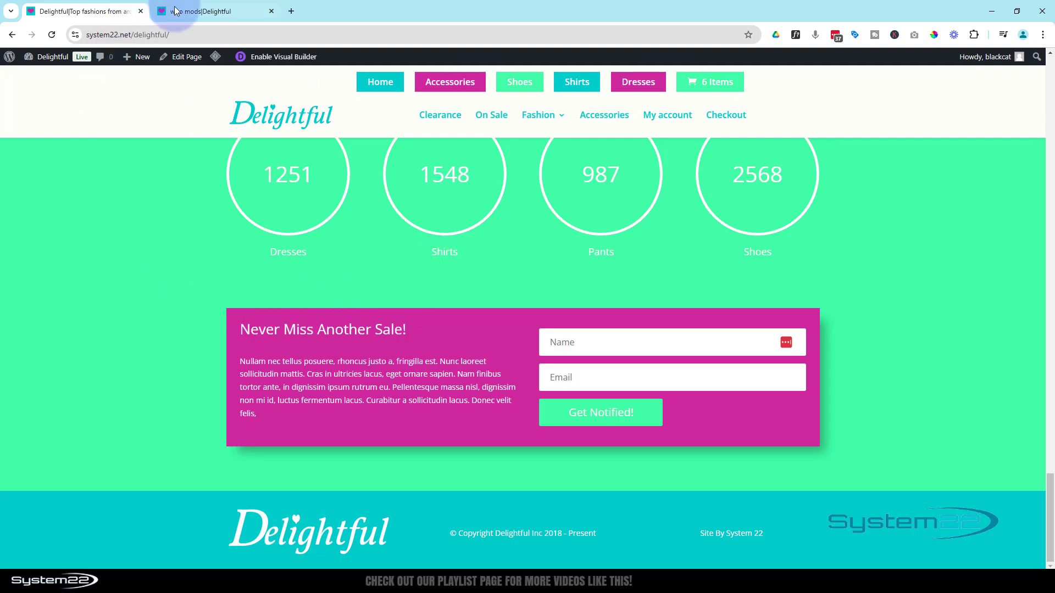
{"action": "left_click", "coordinate": [198, 11]}
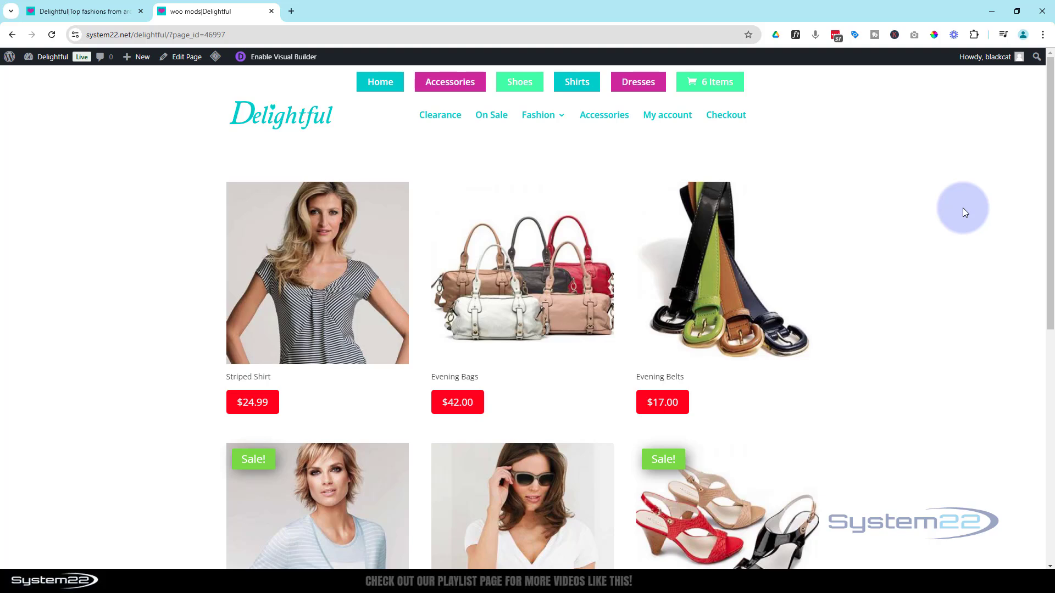
{"action": "scroll", "coordinate": [965, 212], "scroll_direction": "down", "scroll_amount": 8}
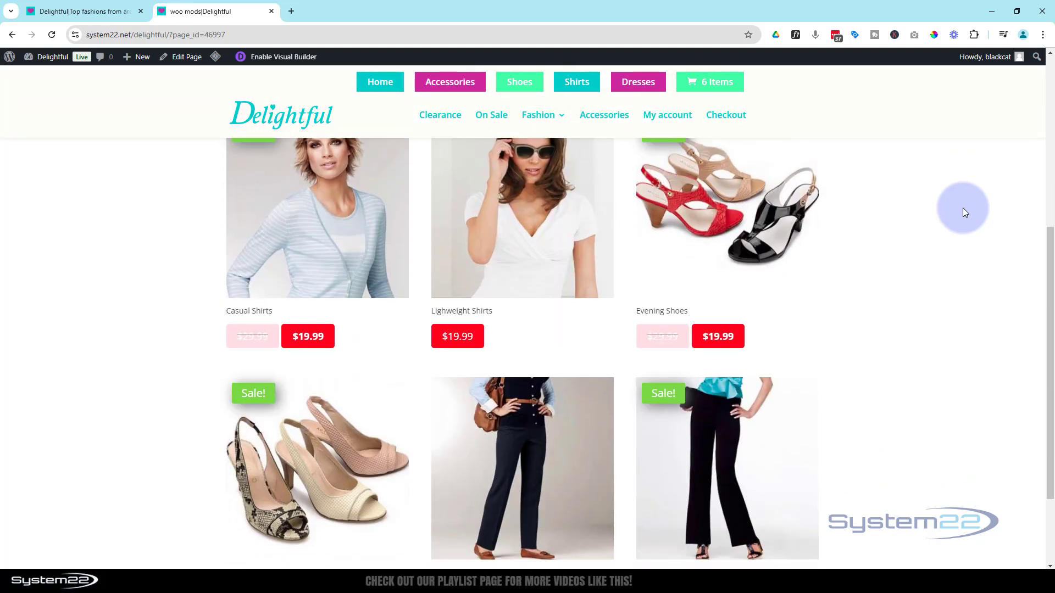
{"action": "scroll", "coordinate": [963, 211], "scroll_direction": "up", "scroll_amount": 8}
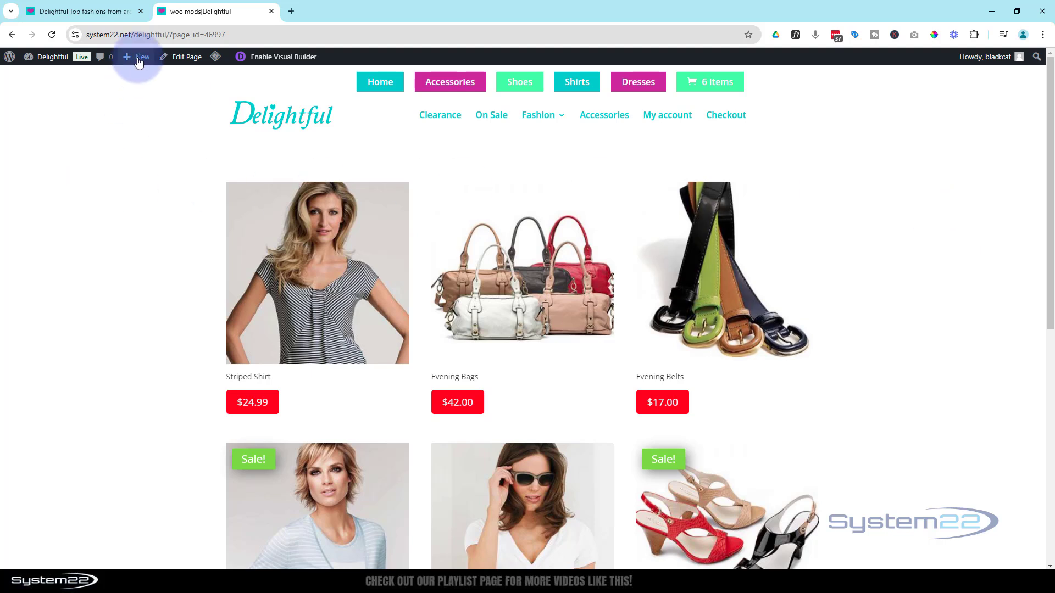
Step: Create a new page titled "my new shop" with the Divi Builder, choosing to build it from scratch
{"action": "mouse_move", "coordinate": [135, 57]}
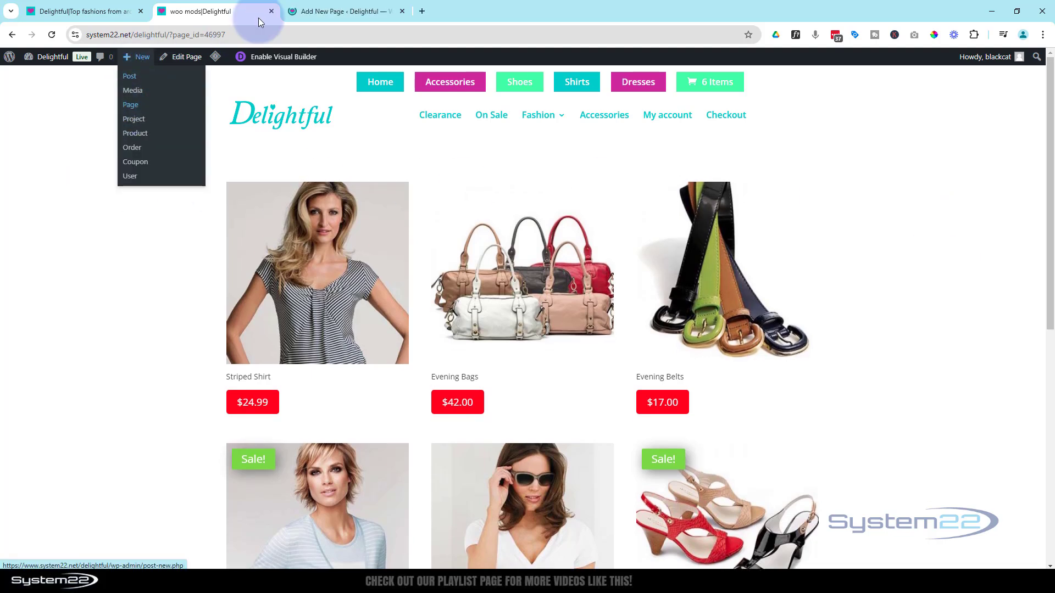
{"action": "left_click", "coordinate": [311, 11]}
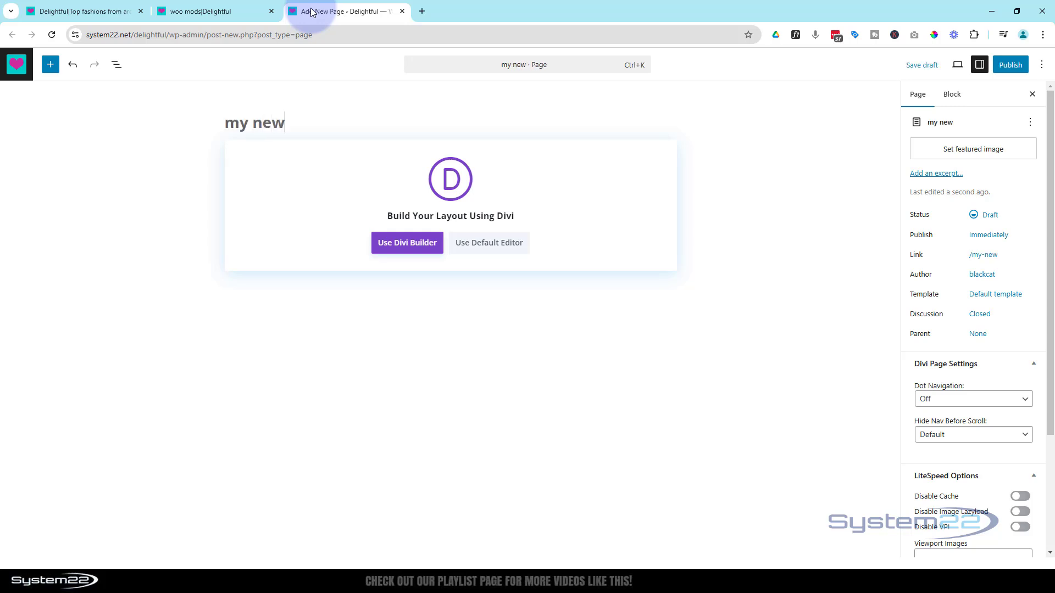
{"action": "left_click", "coordinate": [421, 248]}
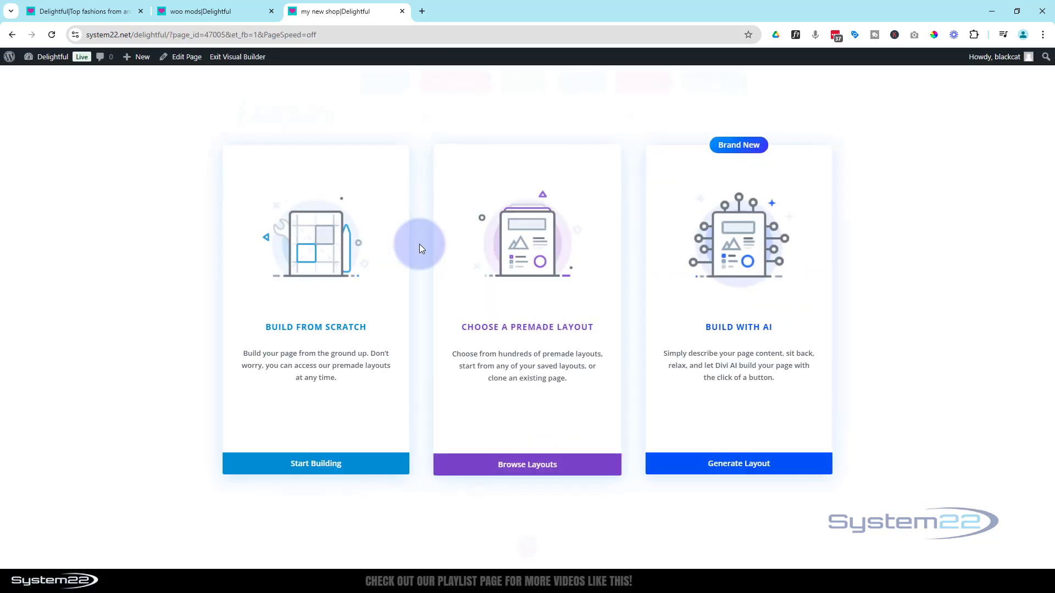
{"action": "left_click", "coordinate": [347, 465]}
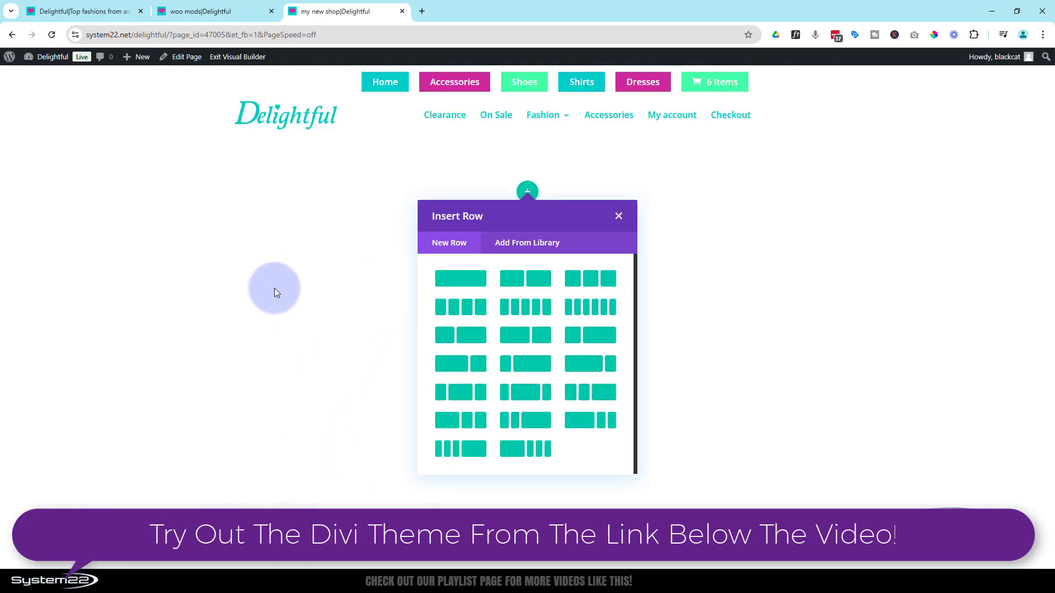
Step: Insert a single-column row in the empty section and add a Woo Products module to it
{"action": "left_click", "coordinate": [458, 279]}
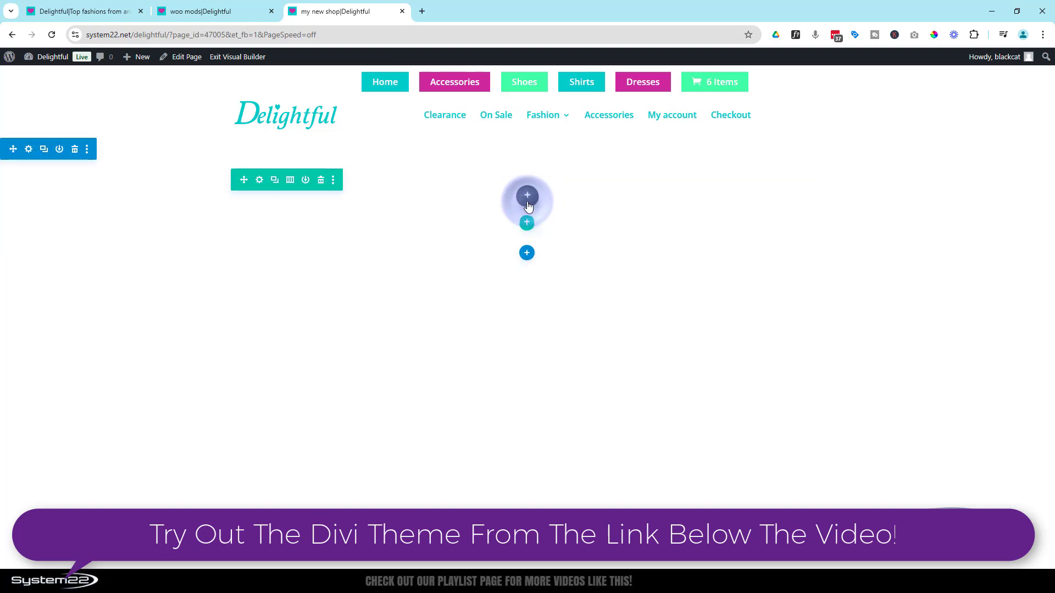
{"action": "left_click", "coordinate": [528, 198]}
{"action": "scroll", "coordinate": [555, 331], "scroll_direction": "down", "scroll_amount": 10}
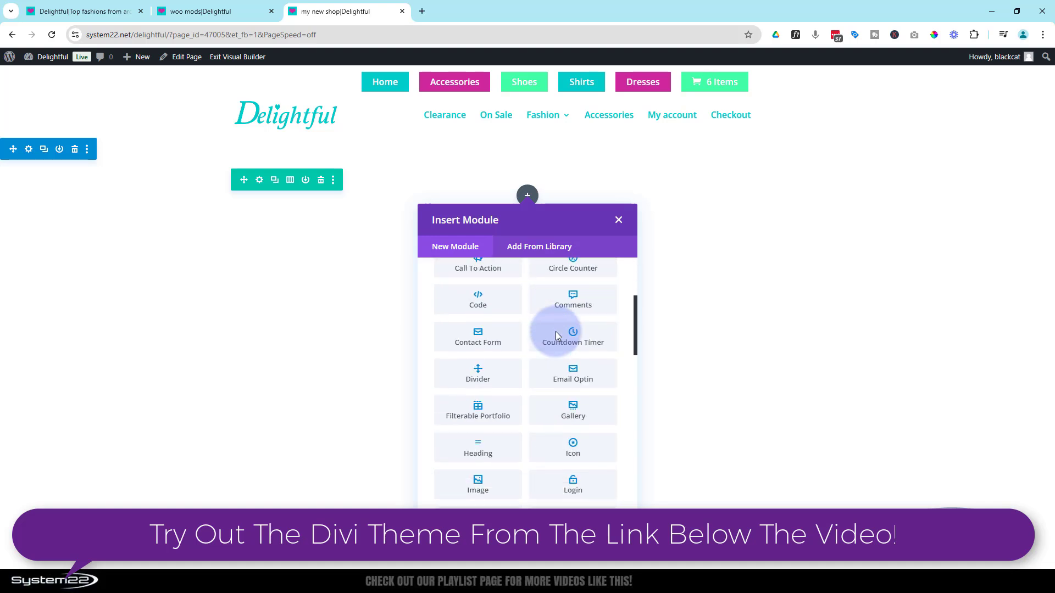
{"action": "scroll", "coordinate": [556, 331], "scroll_direction": "down", "scroll_amount": 5}
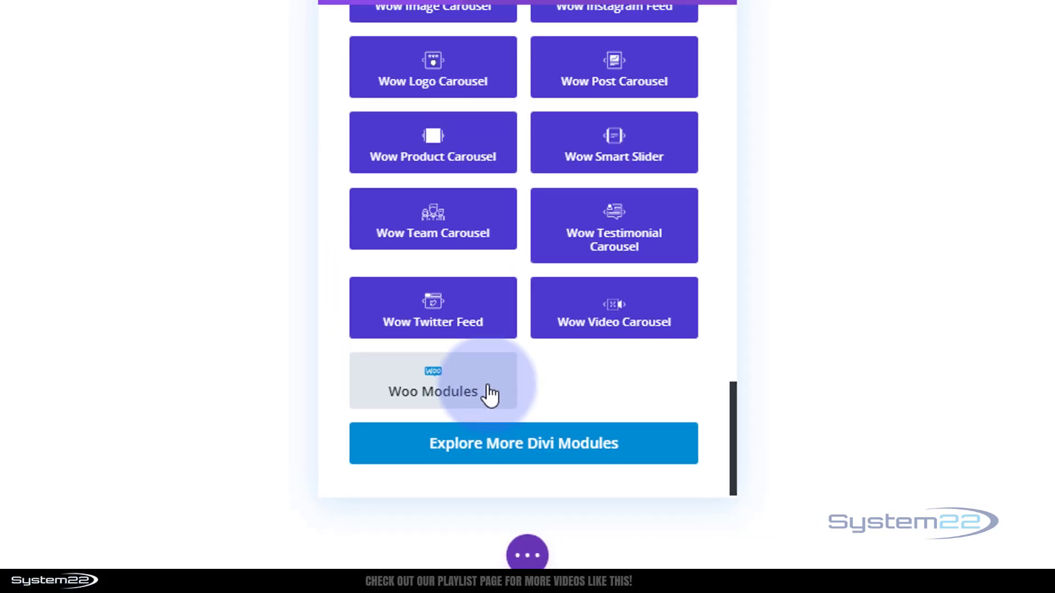
{"action": "left_click", "coordinate": [453, 355]}
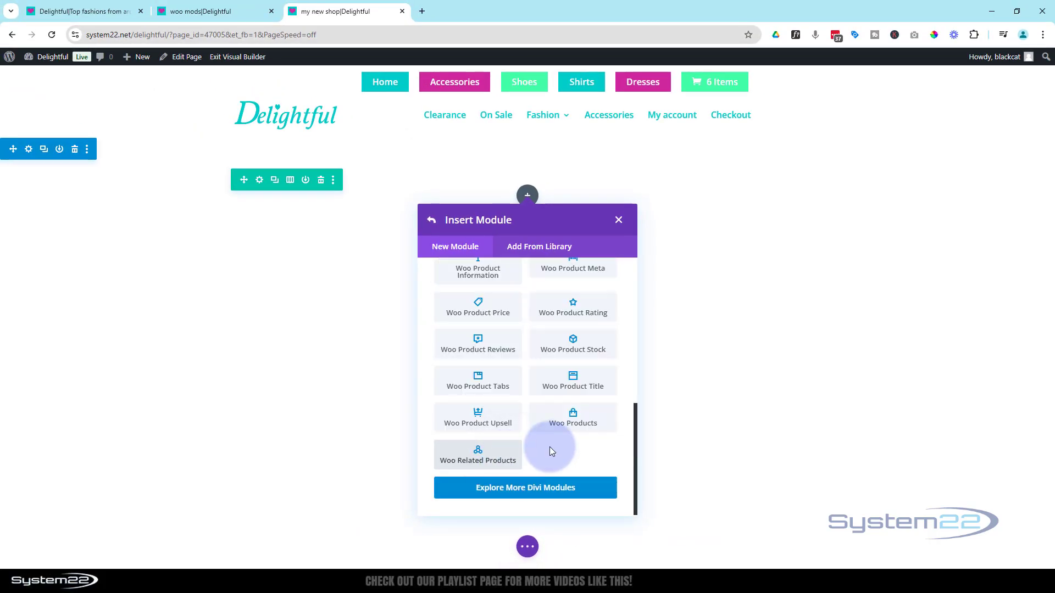
{"action": "scroll", "coordinate": [564, 443], "scroll_direction": "up", "scroll_amount": 8}
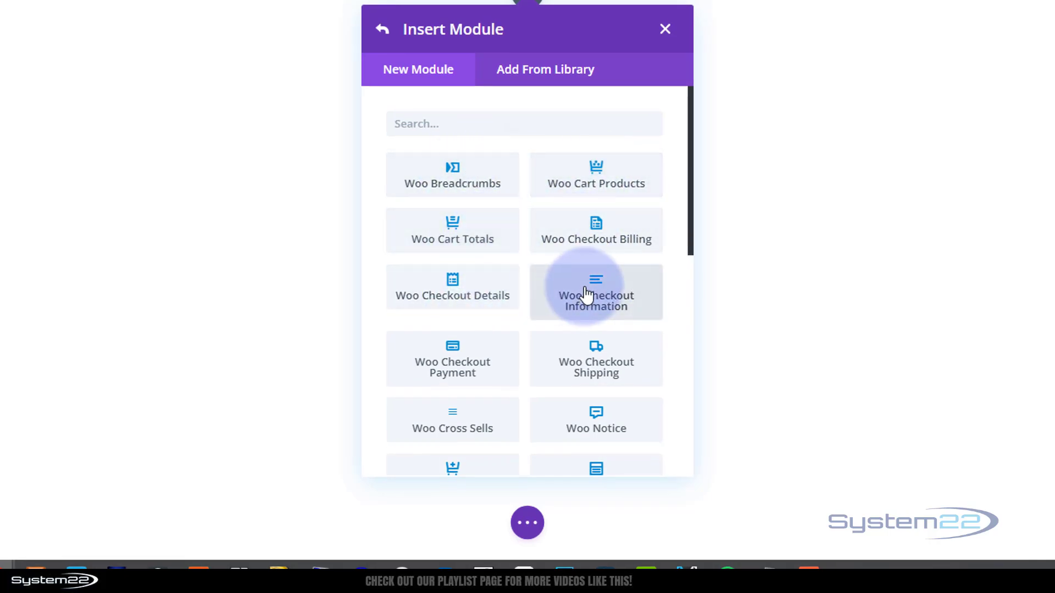
{"action": "scroll", "coordinate": [586, 291], "scroll_direction": "down", "scroll_amount": 9}
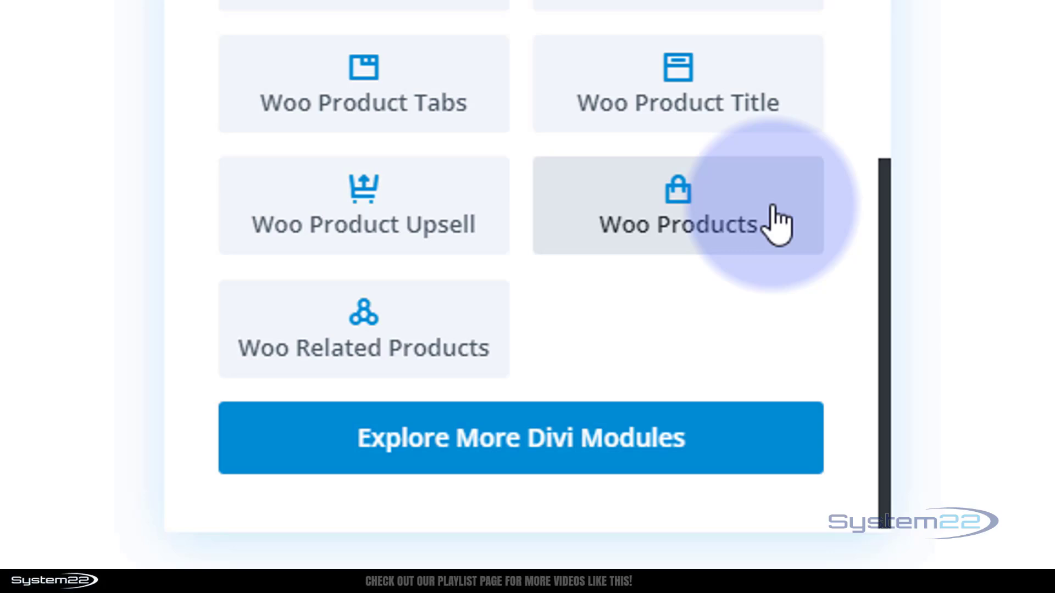
{"action": "left_click", "coordinate": [717, 231]}
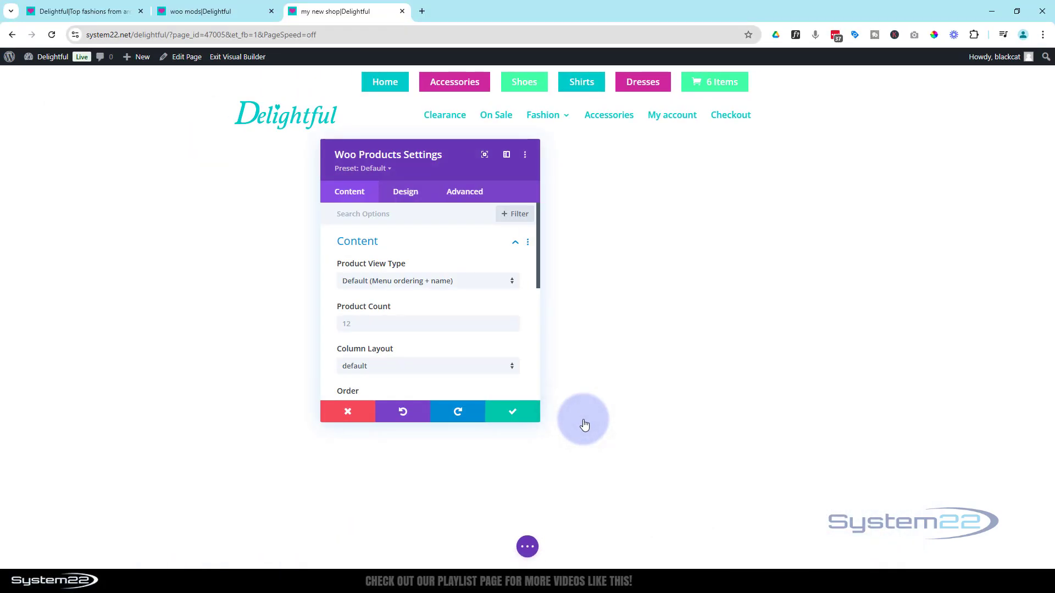
{"action": "left_click_drag", "start_coordinate": [432, 168], "coordinate": [658, 153]}
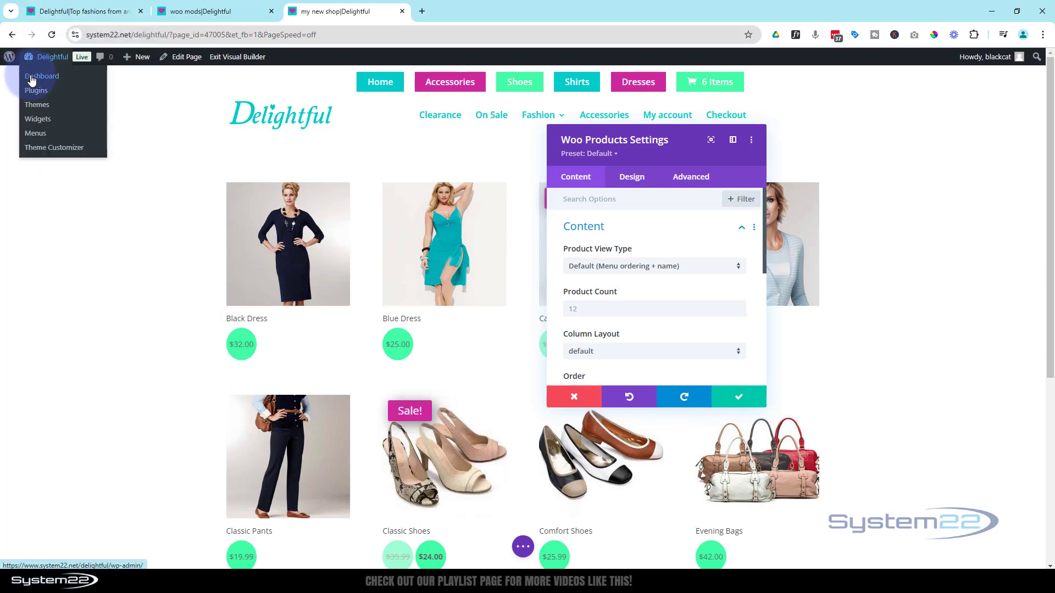
Step: Open the WordPress dashboard in a separate tab and review the store's list of all products
{"action": "middle_click", "coordinate": [31, 80]}
{"action": "left_click", "coordinate": [471, 11]}
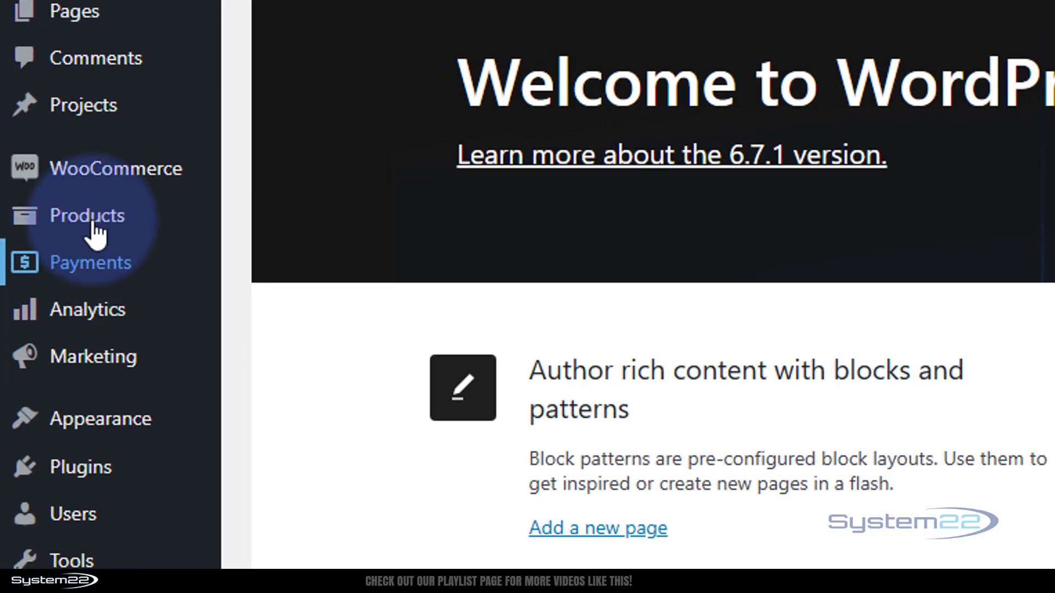
{"action": "left_click", "coordinate": [92, 222]}
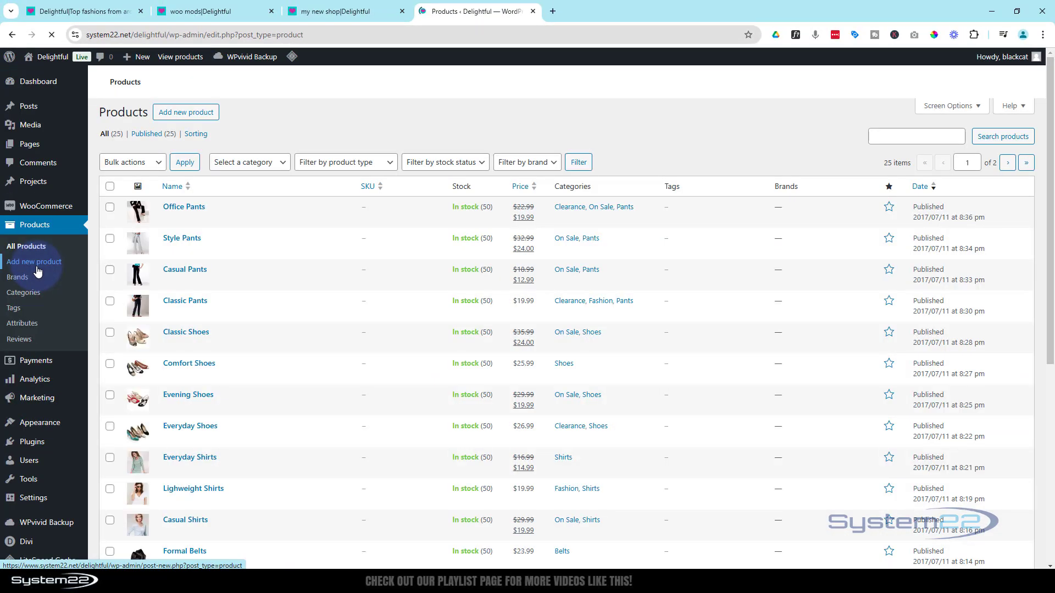
{"action": "scroll", "coordinate": [189, 188], "scroll_direction": "down", "scroll_amount": 1}
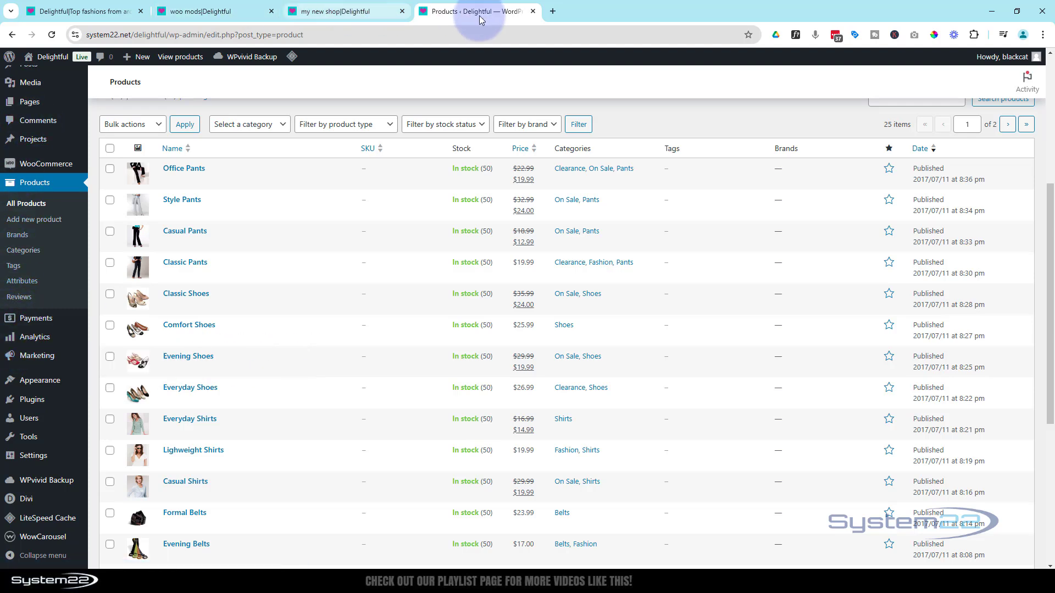
Step: Return to the "my new shop" page and set the Woo Products module's Product View Type to Product Category
{"action": "left_click", "coordinate": [372, 13]}
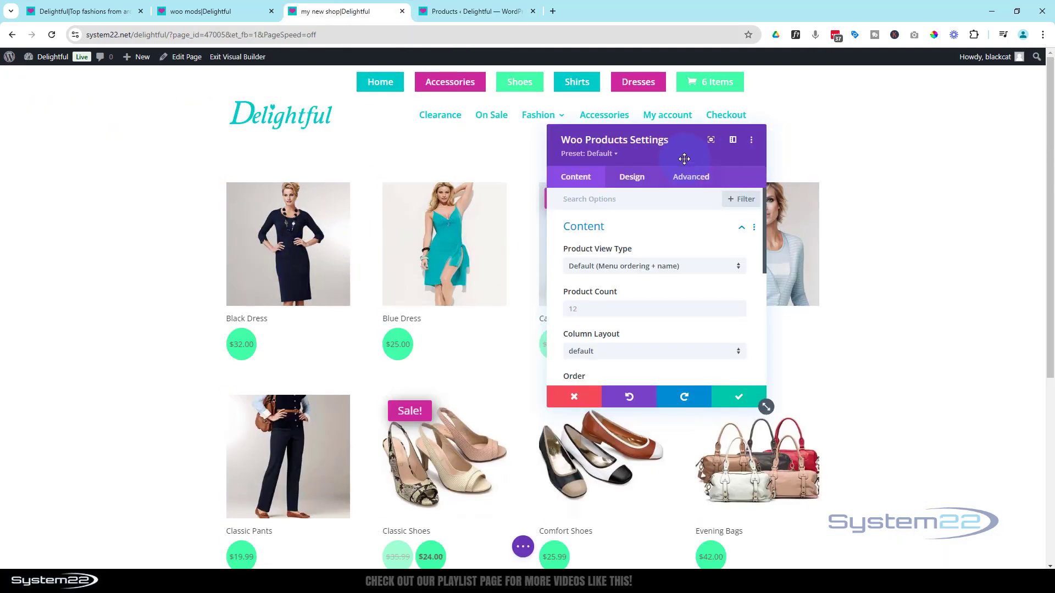
{"action": "left_click_drag", "start_coordinate": [684, 157], "coordinate": [632, 145]}
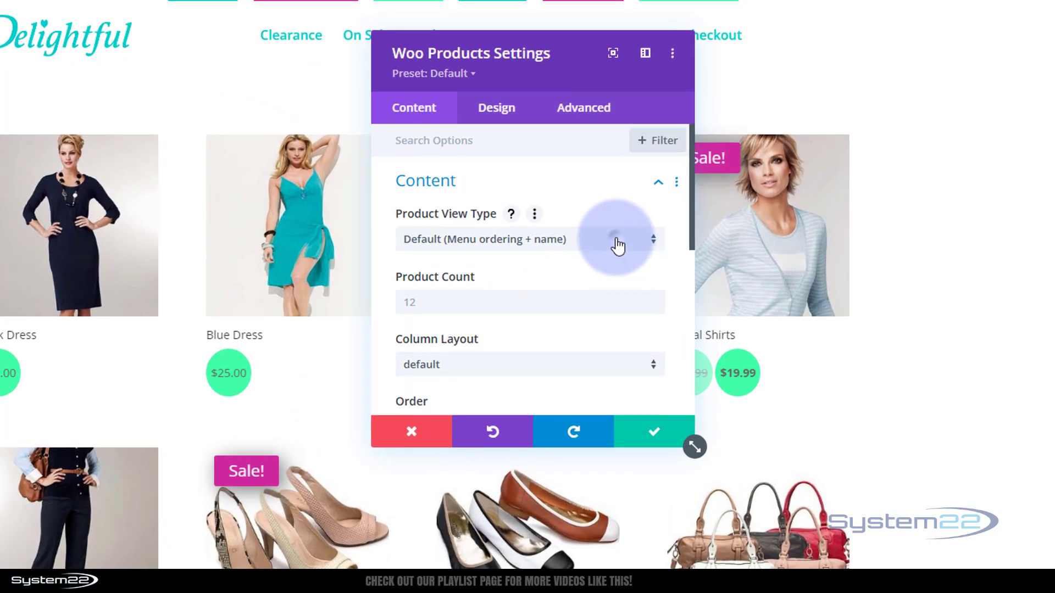
{"action": "left_click", "coordinate": [662, 254]}
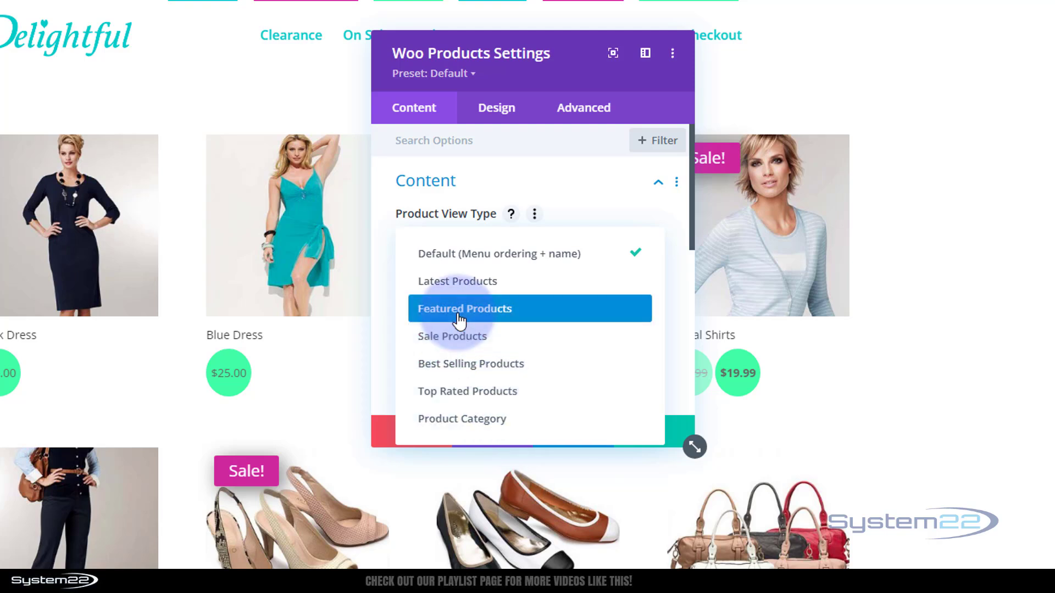
{"action": "left_click", "coordinate": [507, 422]}
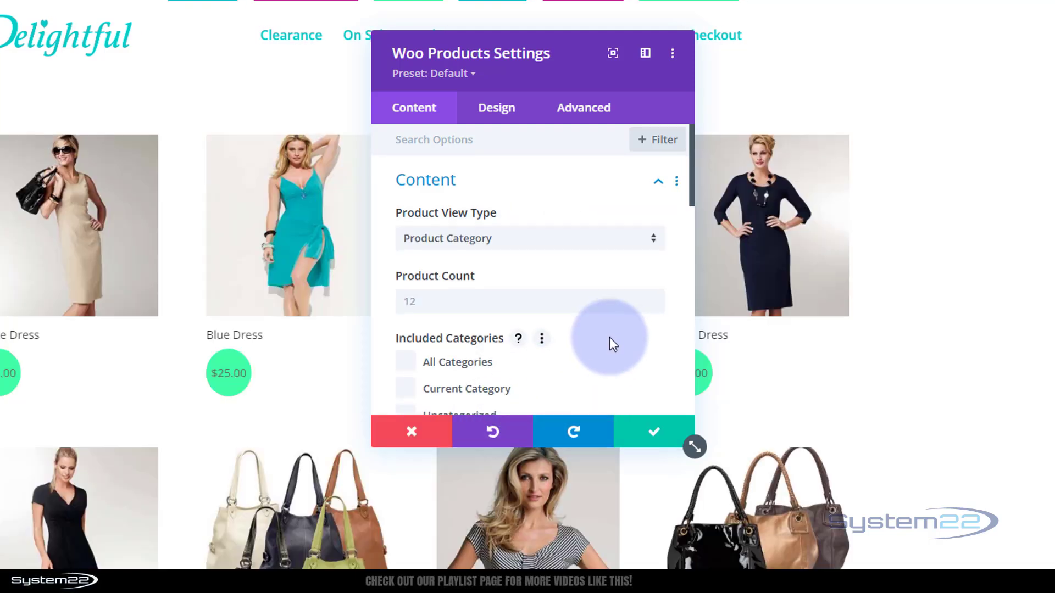
Step: Include the On Sale, Fashion and Dresses categories in the Woo Products module
{"action": "scroll", "coordinate": [609, 338], "scroll_direction": "down", "scroll_amount": 3}
{"action": "scroll", "coordinate": [609, 337], "scroll_direction": "down", "scroll_amount": 3}
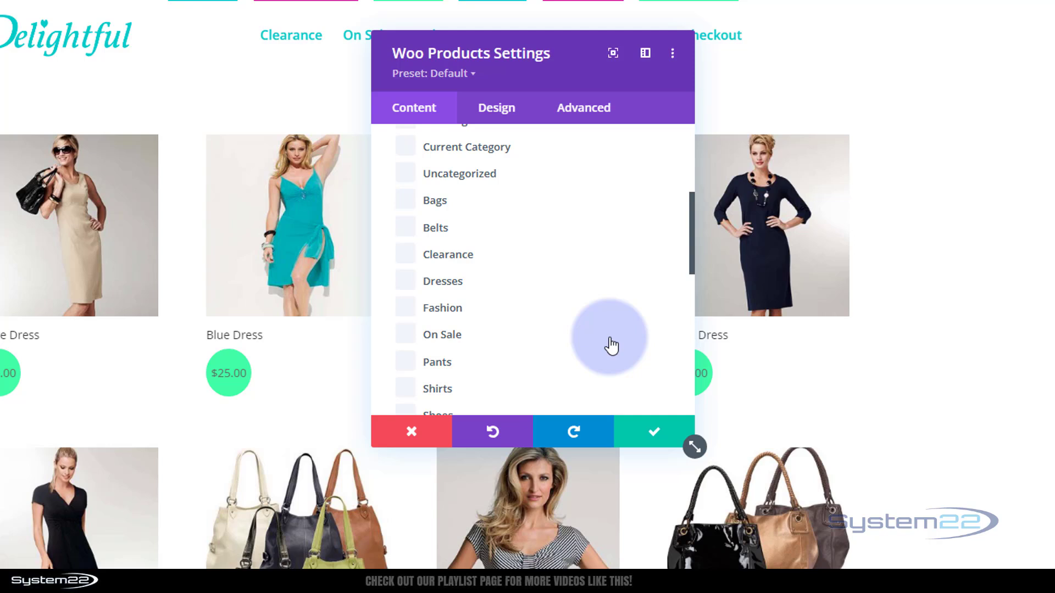
{"action": "left_click", "coordinate": [407, 335]}
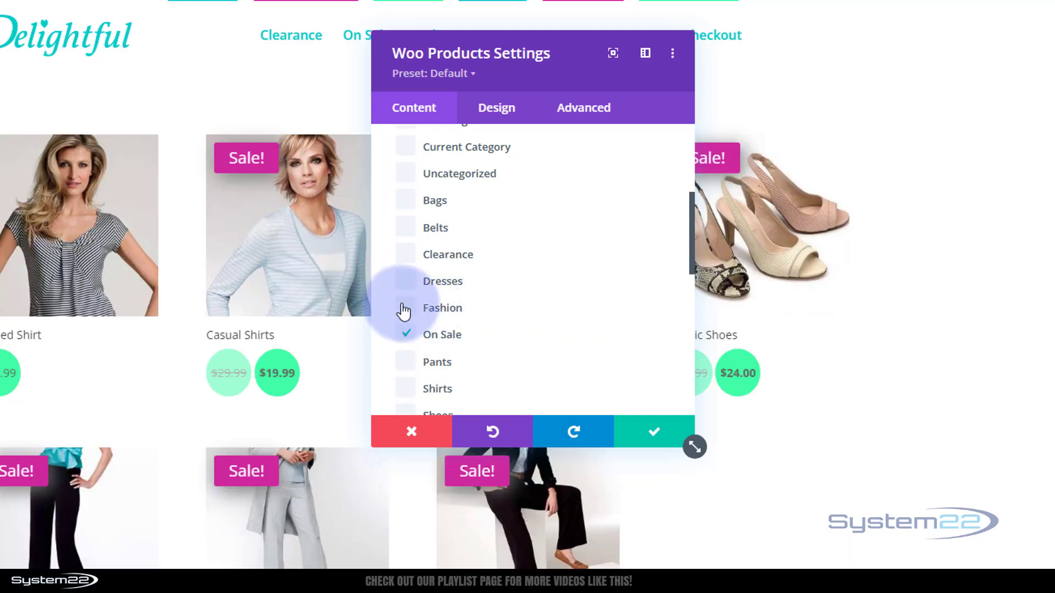
{"action": "left_click", "coordinate": [405, 309]}
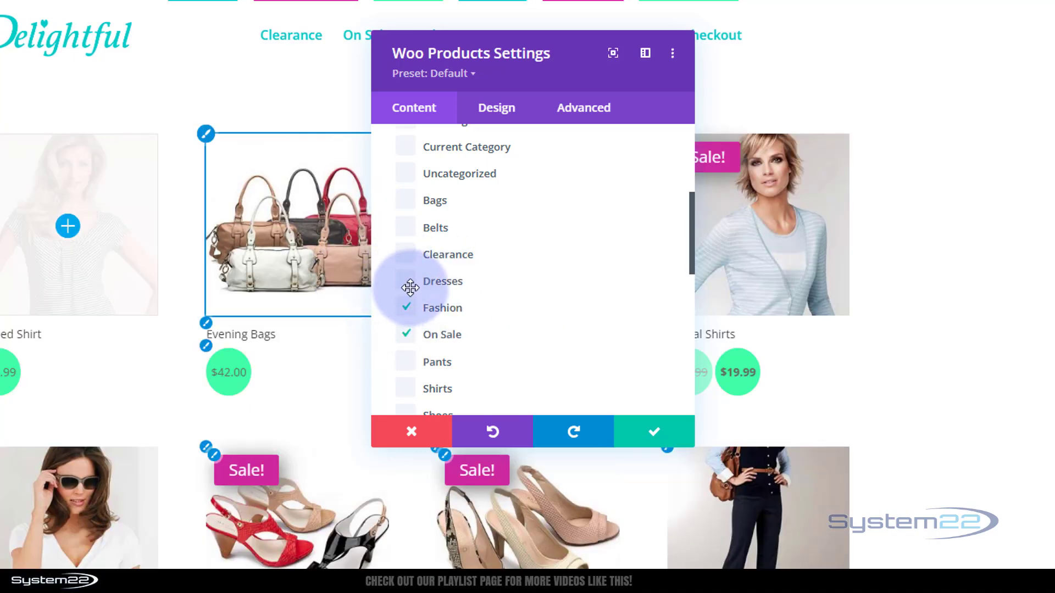
{"action": "left_click", "coordinate": [410, 287]}
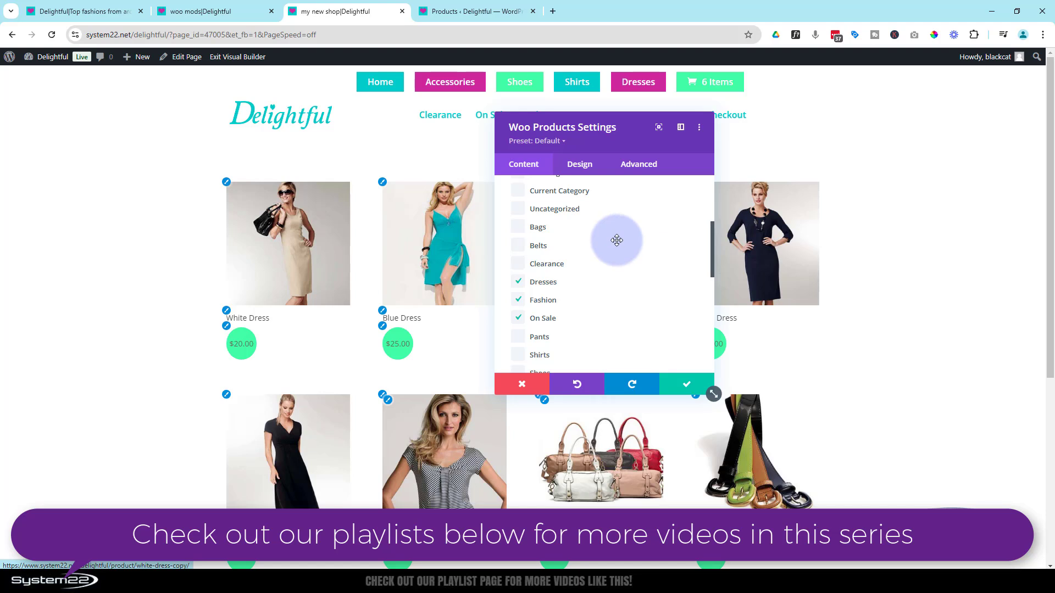
Step: Set the Woo Products module's Column Layout to 3 Columns
{"action": "scroll", "coordinate": [628, 260], "scroll_direction": "down", "scroll_amount": 3}
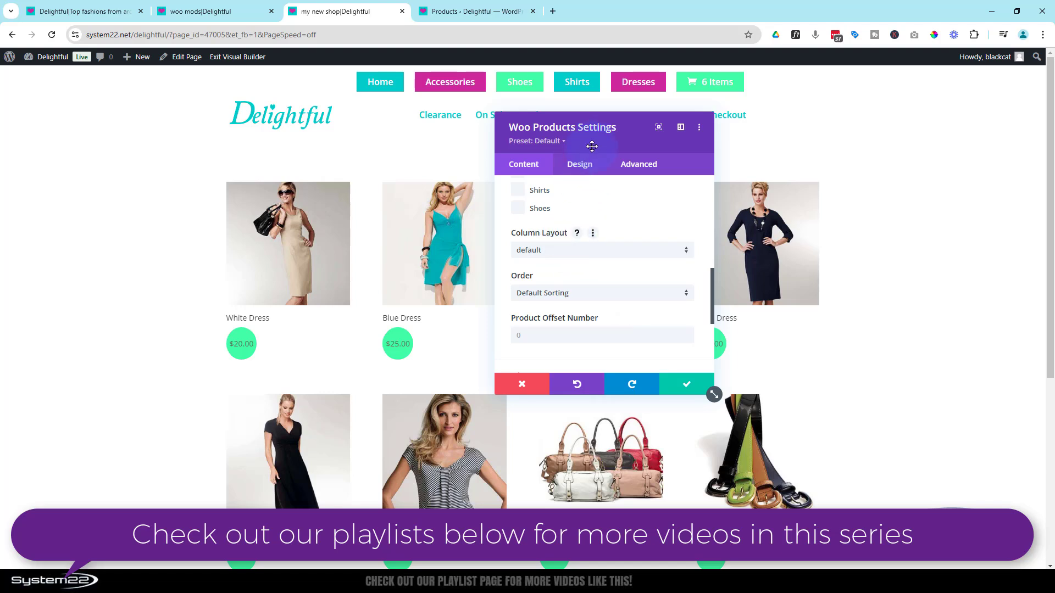
{"action": "left_click_drag", "start_coordinate": [591, 146], "coordinate": [616, 154]}
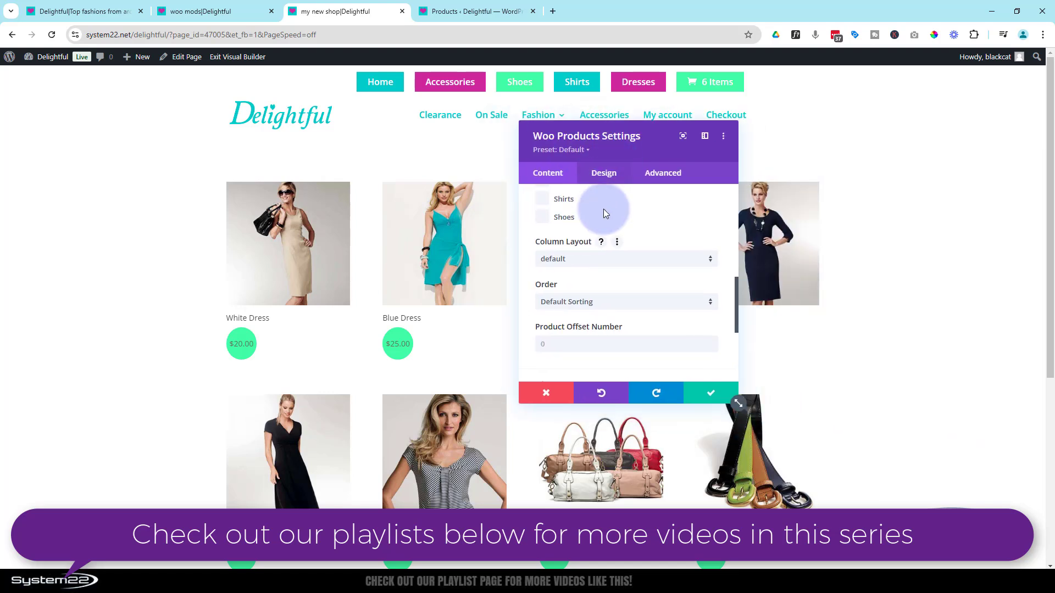
{"action": "left_click", "coordinate": [601, 260]}
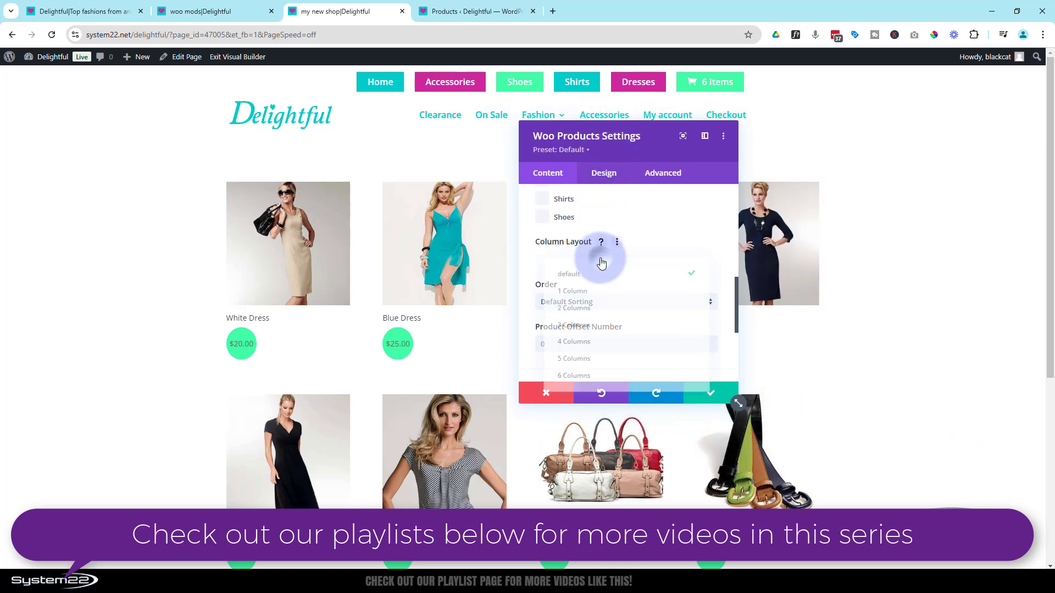
{"action": "left_click", "coordinate": [587, 328]}
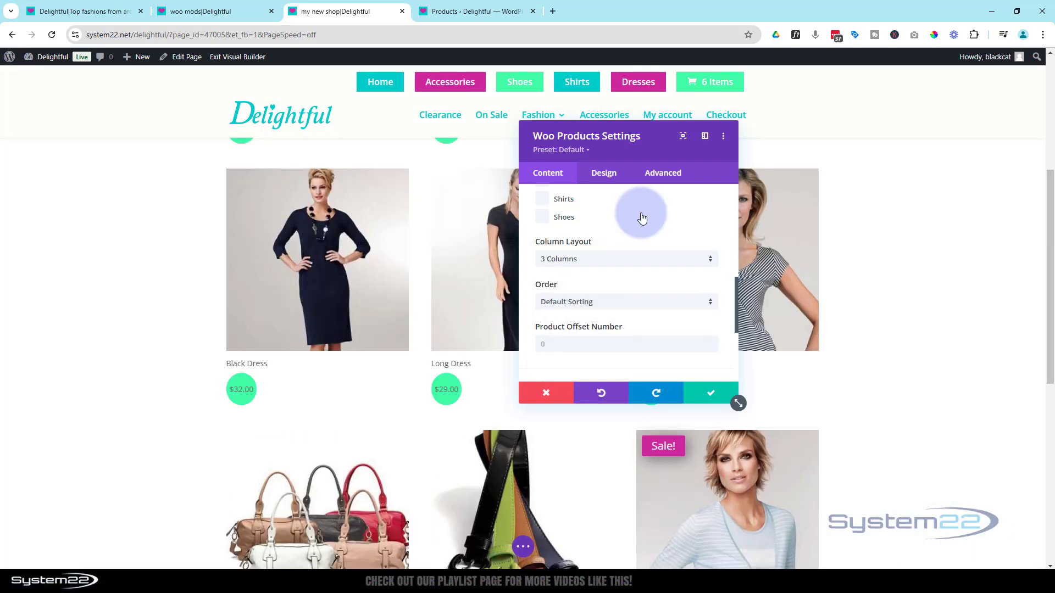
Step: Check the sorting choices offered for the Woo Products module's Order setting
{"action": "scroll", "coordinate": [657, 230], "scroll_direction": "up", "scroll_amount": 2}
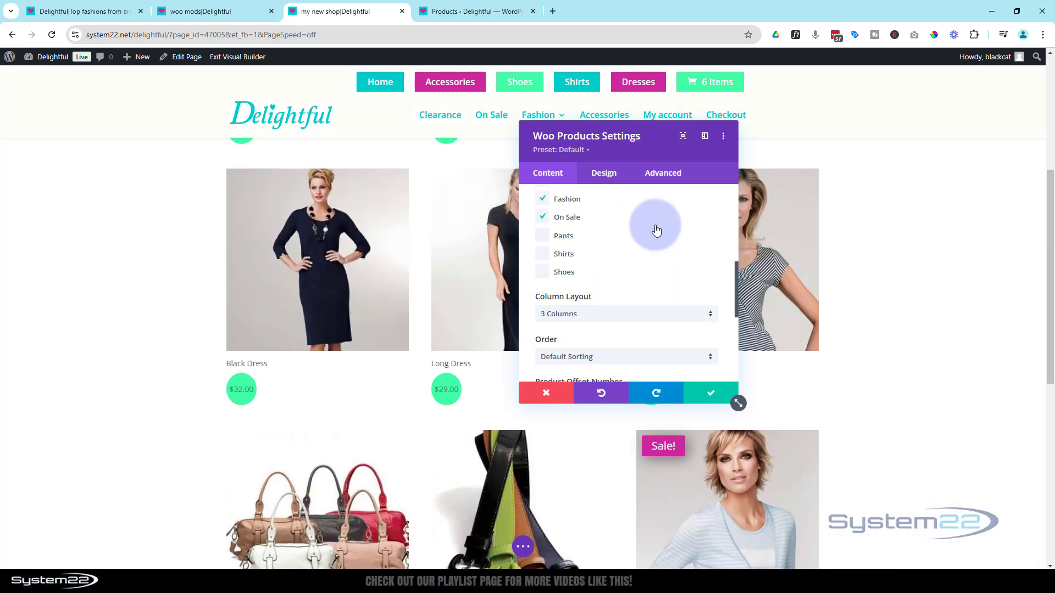
{"action": "scroll", "coordinate": [656, 230], "scroll_direction": "down", "scroll_amount": 4}
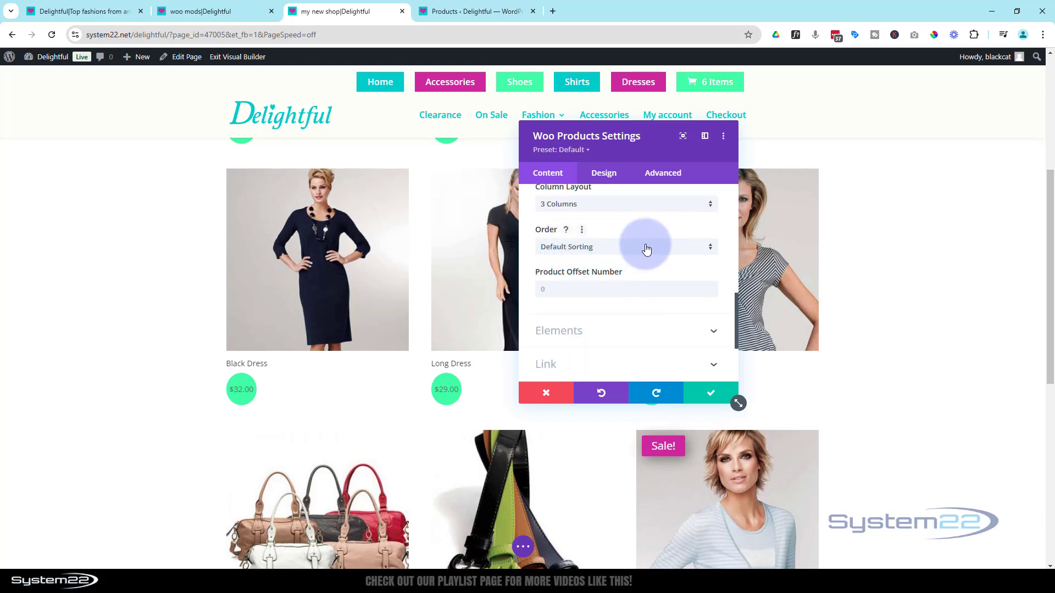
{"action": "left_click", "coordinate": [646, 249]}
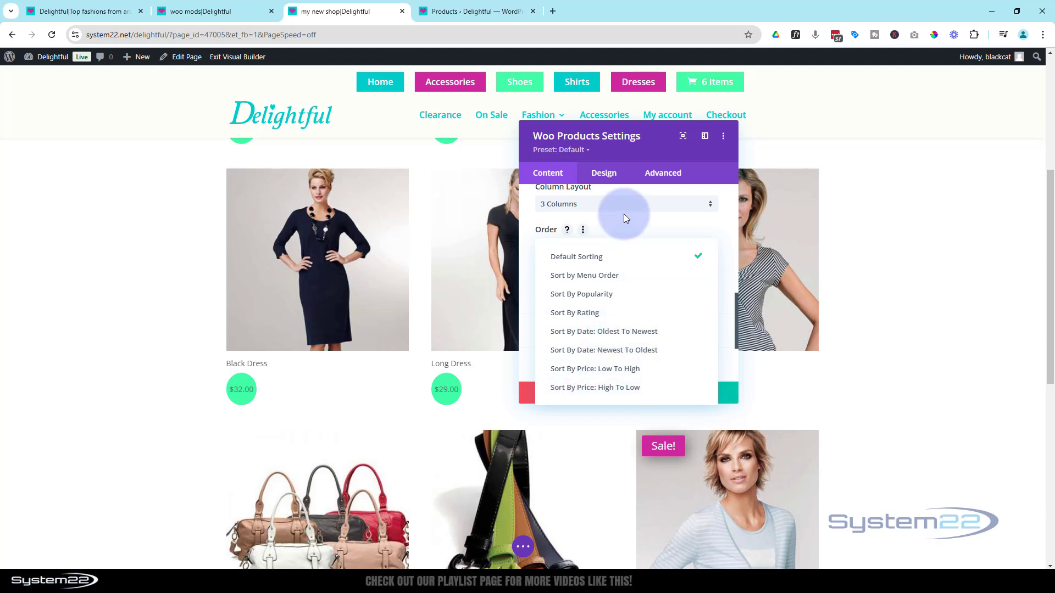
{"action": "left_click", "coordinate": [525, 259]}
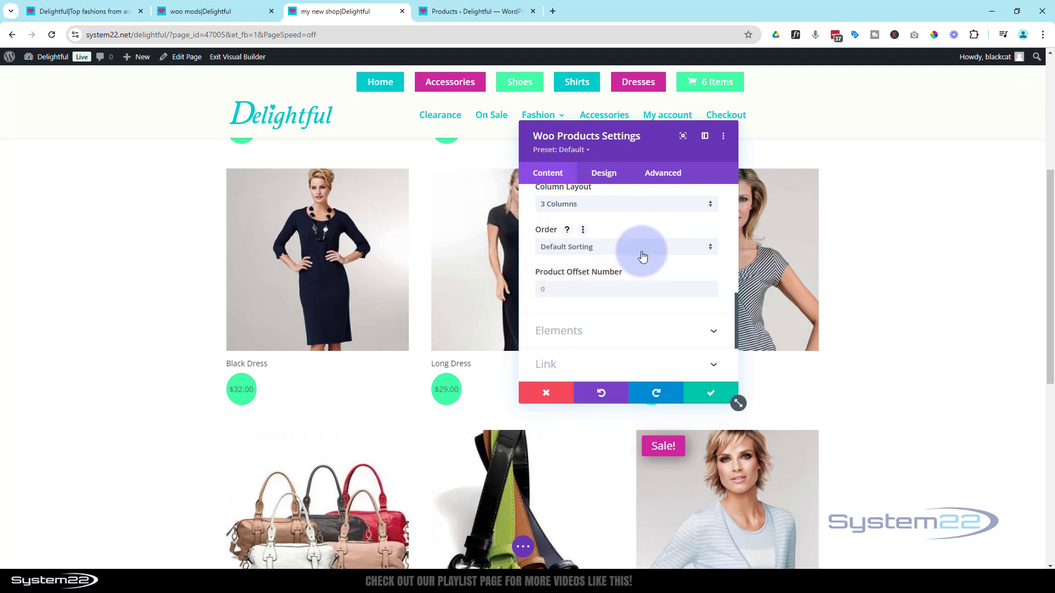
Step: Set the Woo Products module's Product Count to 12 and review the product grid on the page
{"action": "scroll", "coordinate": [641, 258], "scroll_direction": "up", "scroll_amount": 10}
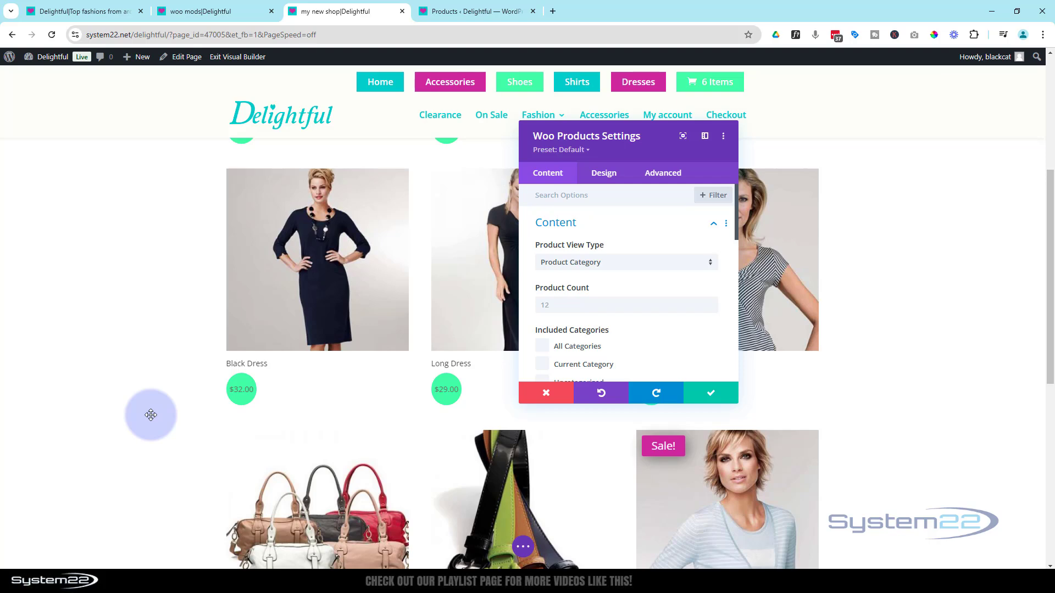
{"action": "scroll", "coordinate": [150, 415], "scroll_direction": "down", "scroll_amount": 8}
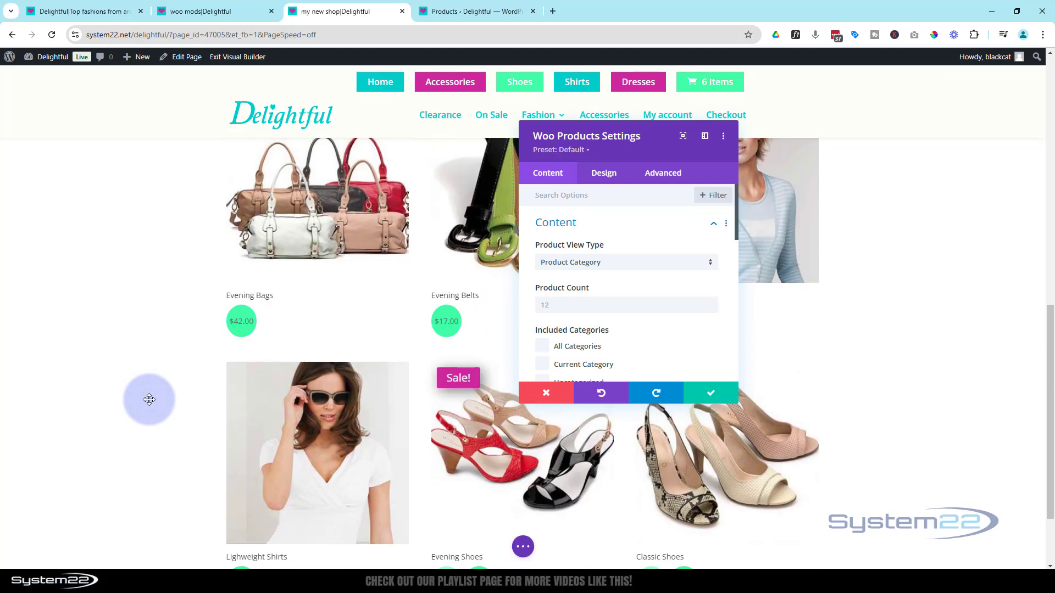
{"action": "scroll", "coordinate": [150, 400], "scroll_direction": "up", "scroll_amount": 5}
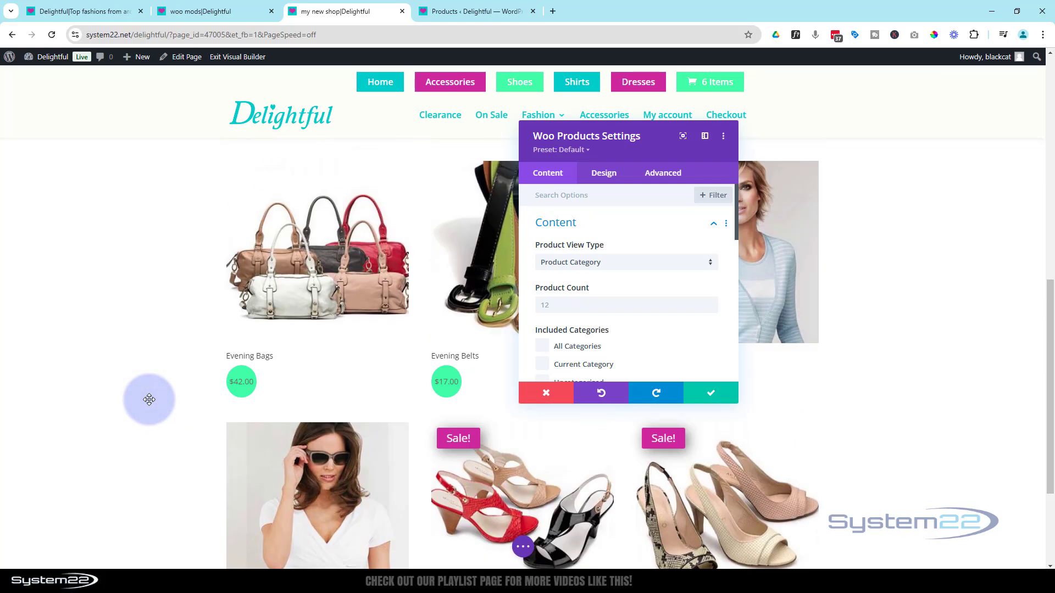
{"action": "left_click", "coordinate": [555, 306]}
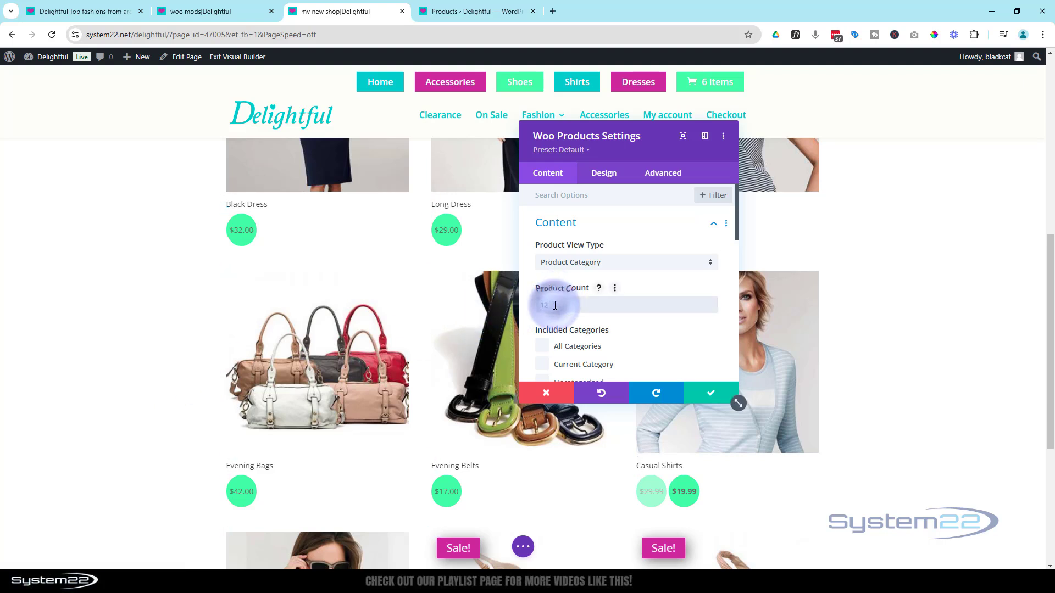
{"action": "scroll", "coordinate": [666, 355], "scroll_direction": "down", "scroll_amount": 2}
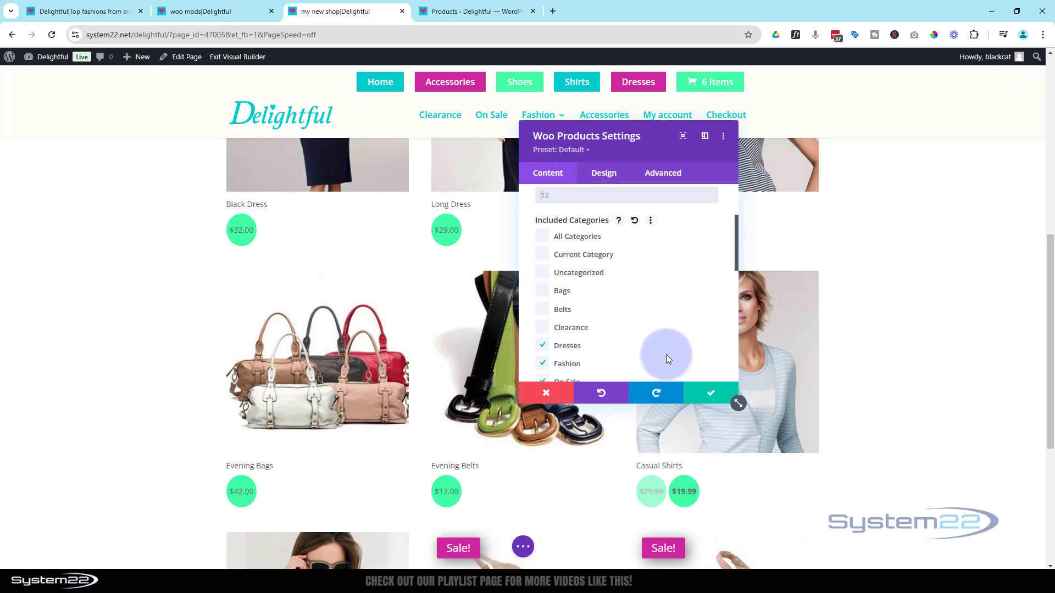
{"action": "scroll", "coordinate": [666, 354], "scroll_direction": "up", "scroll_amount": 2}
{"action": "type", "text": "12"}
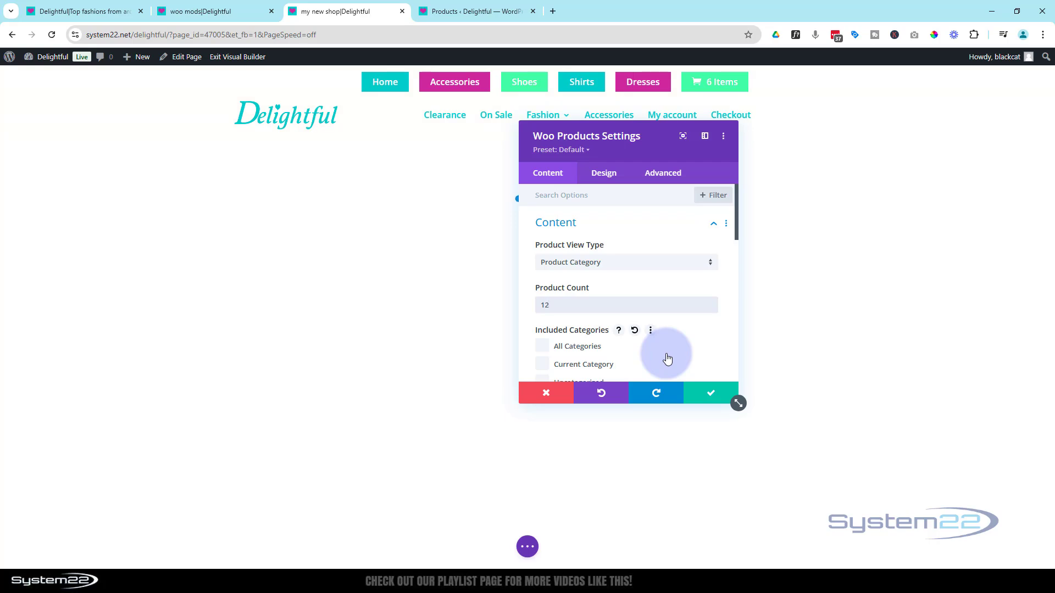
{"action": "scroll", "coordinate": [183, 316], "scroll_direction": "down", "scroll_amount": 3}
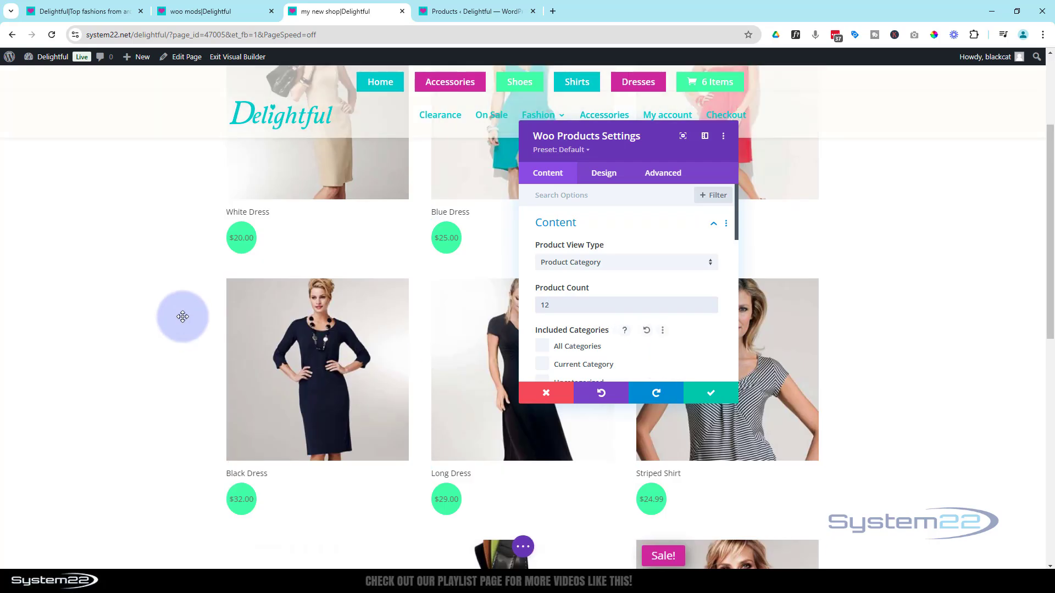
{"action": "scroll", "coordinate": [183, 317], "scroll_direction": "down", "scroll_amount": 10}
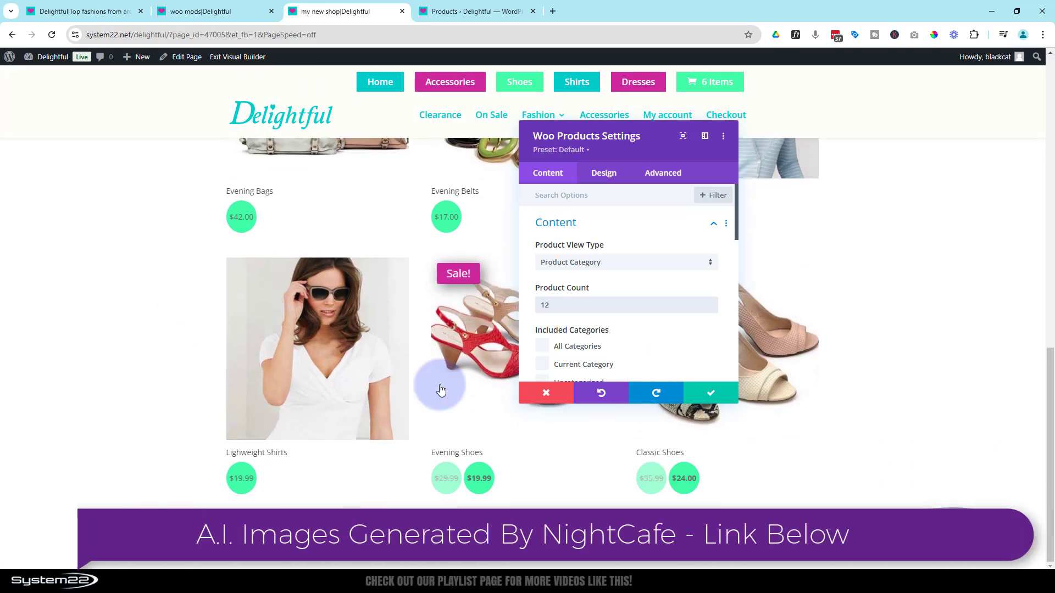
Step: Switch Show Sale Badge off and back on in the Woo Products module's element settings
{"action": "scroll", "coordinate": [676, 332], "scroll_direction": "down", "scroll_amount": 5}
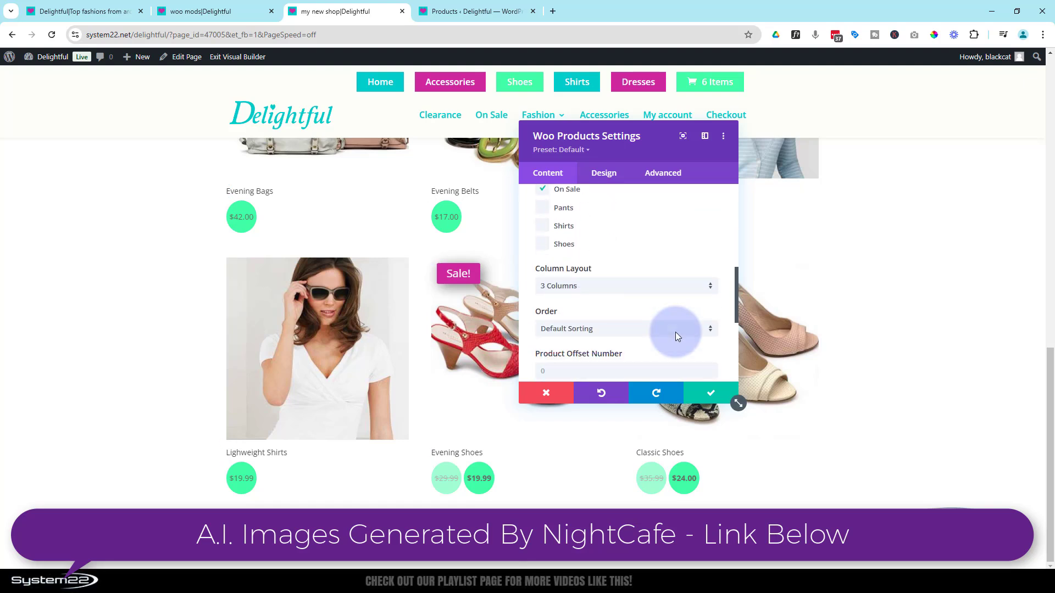
{"action": "scroll", "coordinate": [676, 337], "scroll_direction": "down", "scroll_amount": 3}
{"action": "left_click", "coordinate": [642, 283]}
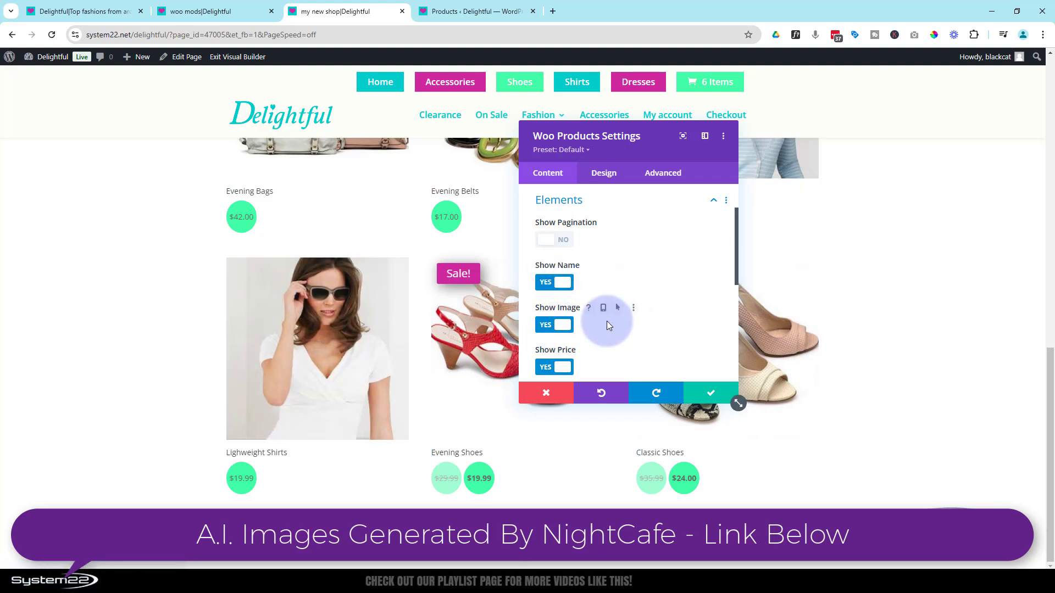
{"action": "scroll", "coordinate": [605, 320], "scroll_direction": "down", "scroll_amount": 1}
{"action": "scroll", "coordinate": [604, 330], "scroll_direction": "down", "scroll_amount": 2}
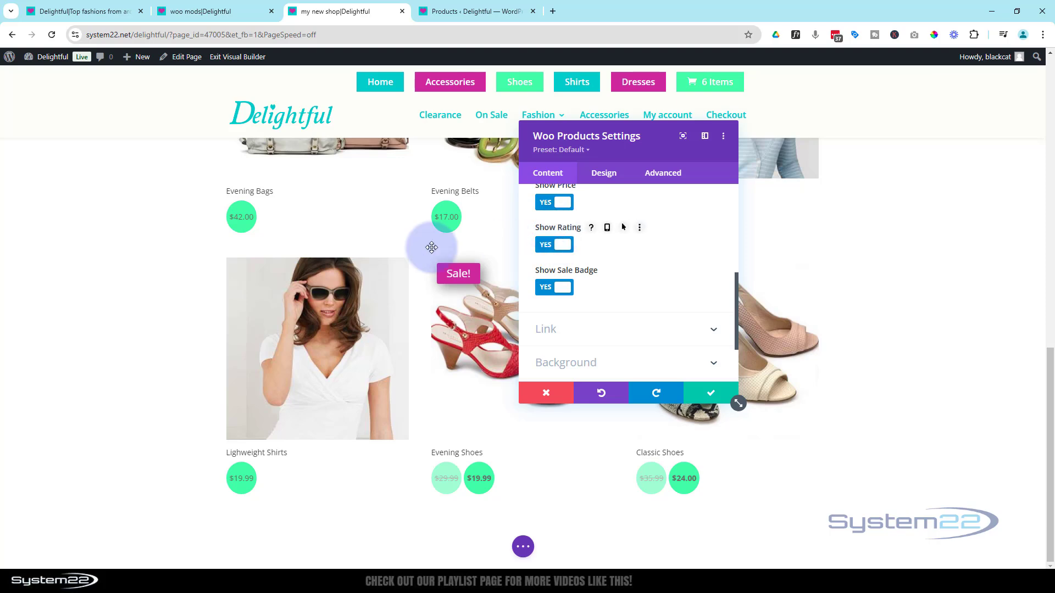
{"action": "left_click", "coordinate": [566, 286]}
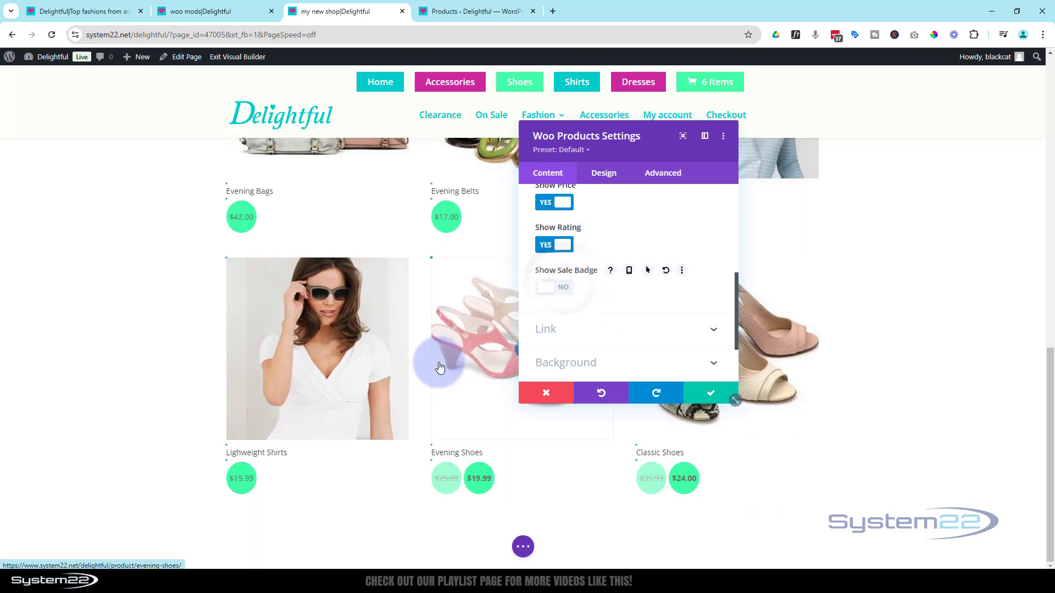
{"action": "left_click", "coordinate": [564, 289]}
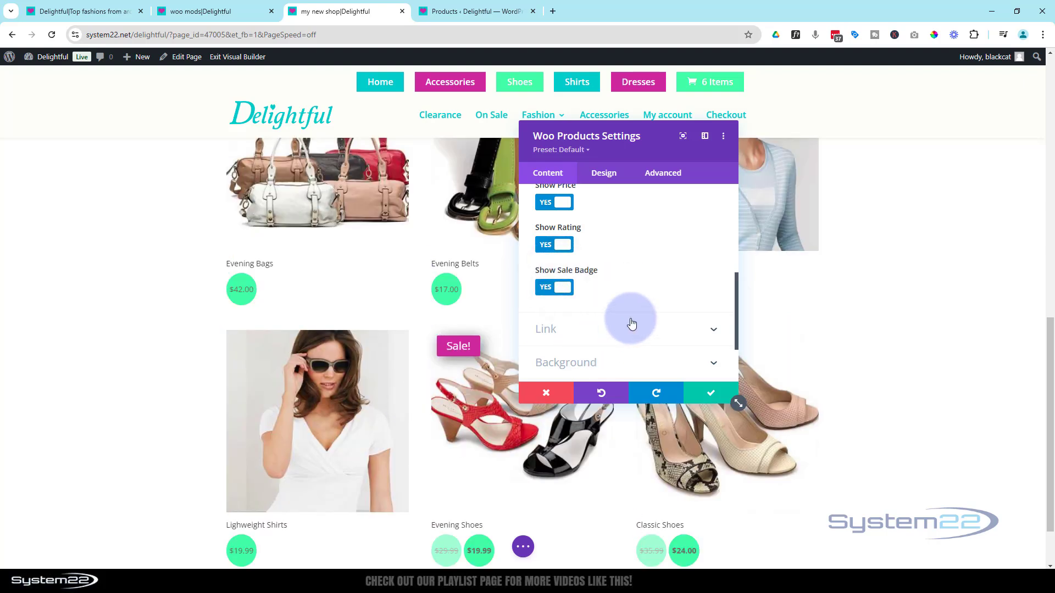
Step: Give the Woo Products module a black #000000 background colour
{"action": "scroll", "coordinate": [631, 323], "scroll_direction": "down", "scroll_amount": 3}
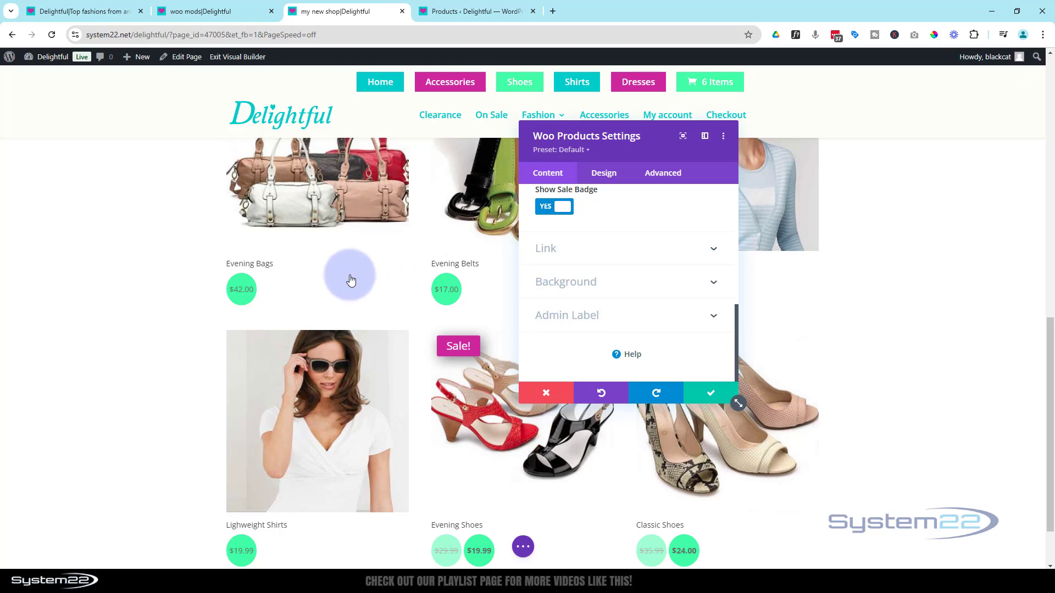
{"action": "left_click", "coordinate": [617, 284]}
{"action": "scroll", "coordinate": [596, 311], "scroll_direction": "down", "scroll_amount": 1}
{"action": "left_click", "coordinate": [574, 333]}
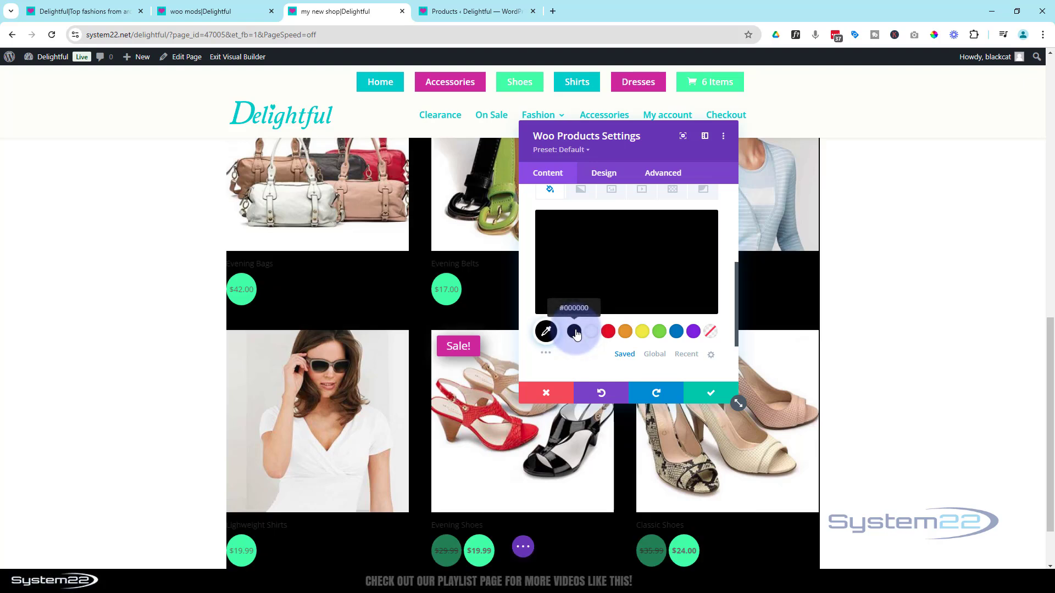
Step: Set the Woo Products module's padding to 30px on the top, bottom, left and right, and review the grid
{"action": "left_click", "coordinate": [606, 173]}
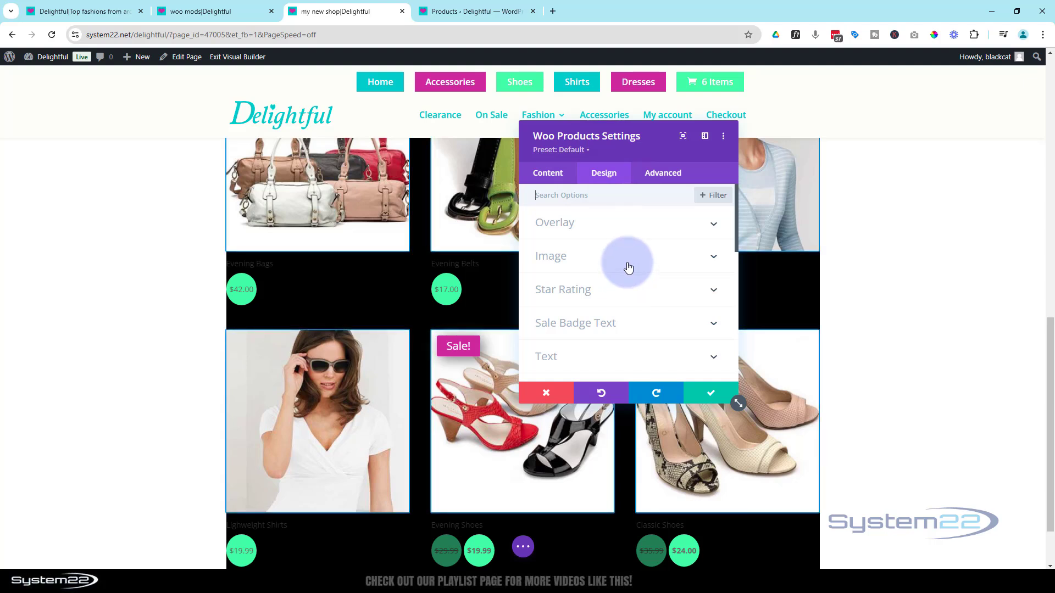
{"action": "scroll", "coordinate": [628, 217], "scroll_direction": "down", "scroll_amount": 5}
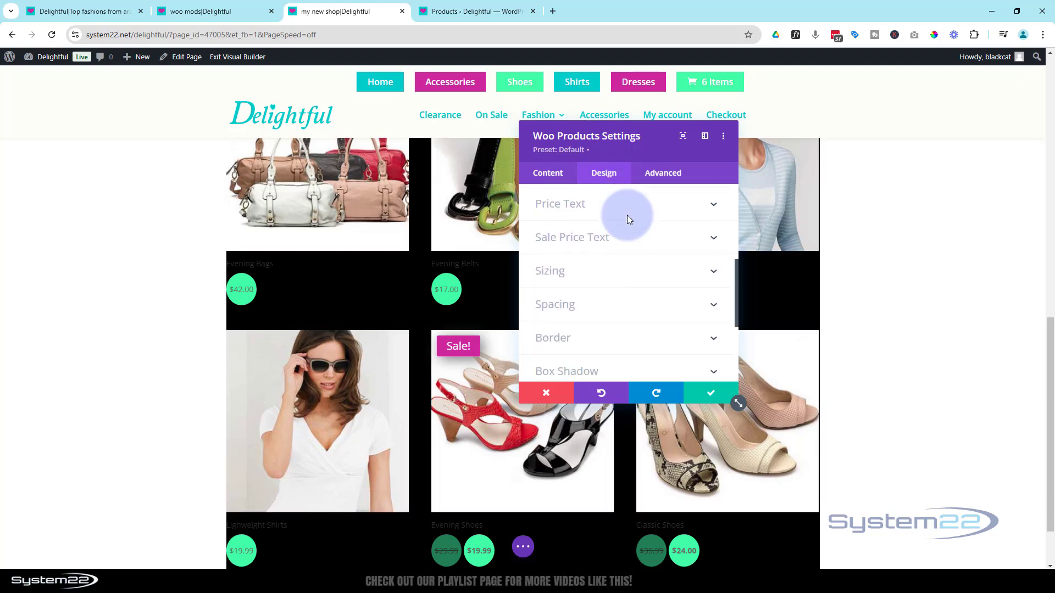
{"action": "left_click", "coordinate": [617, 302]}
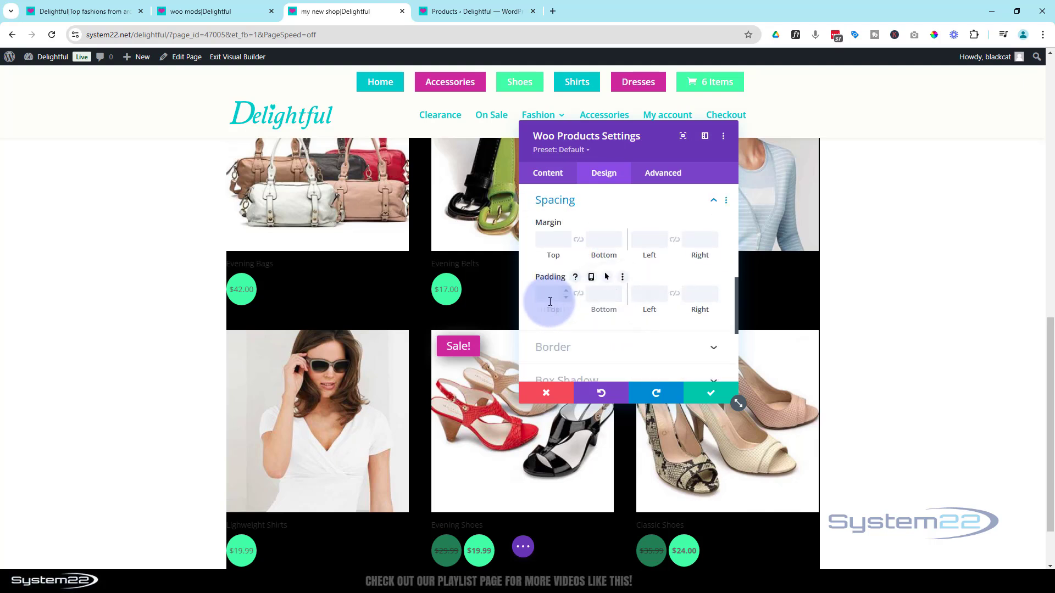
{"action": "type", "text": "30"}
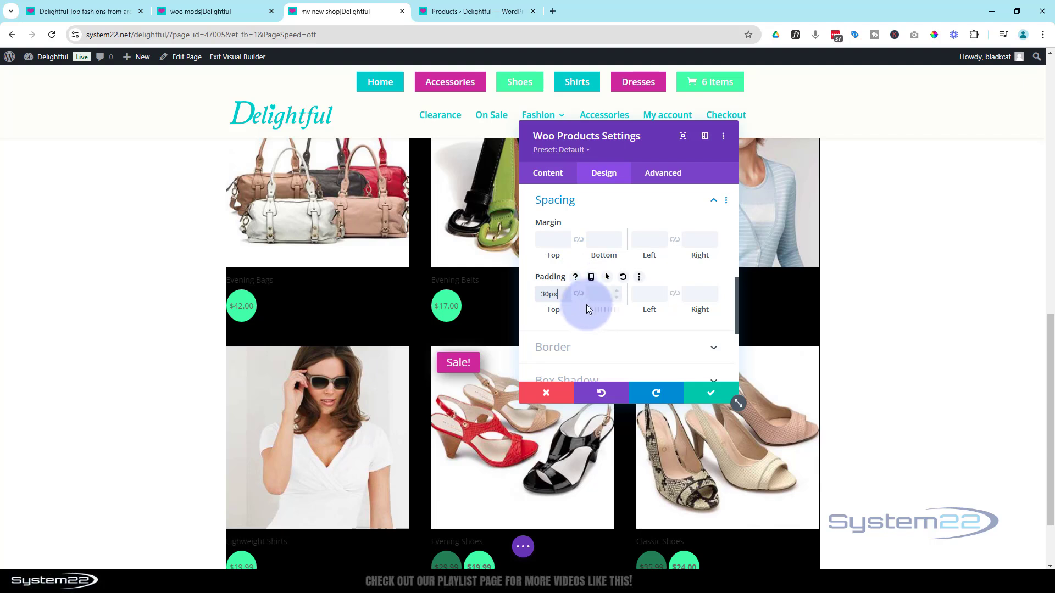
{"action": "left_click", "coordinate": [579, 295]}
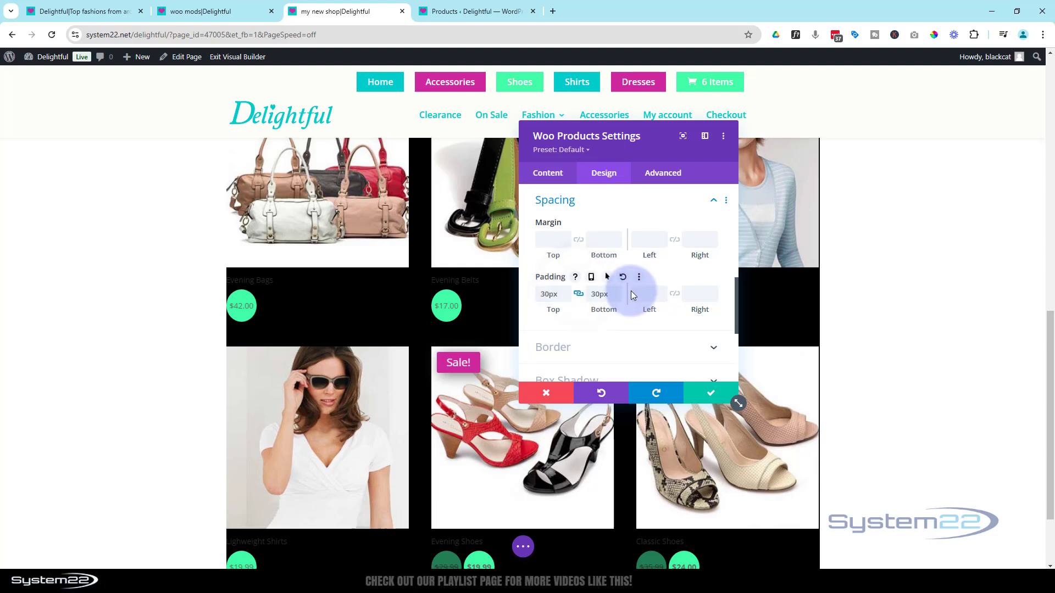
{"action": "left_click", "coordinate": [641, 291]}
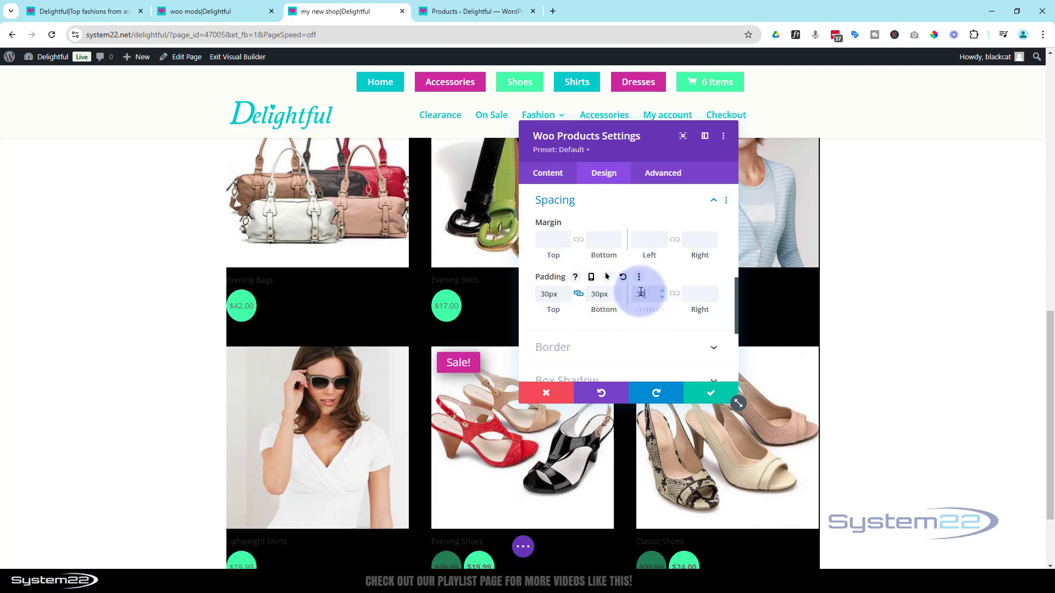
{"action": "left_click", "coordinate": [674, 296]}
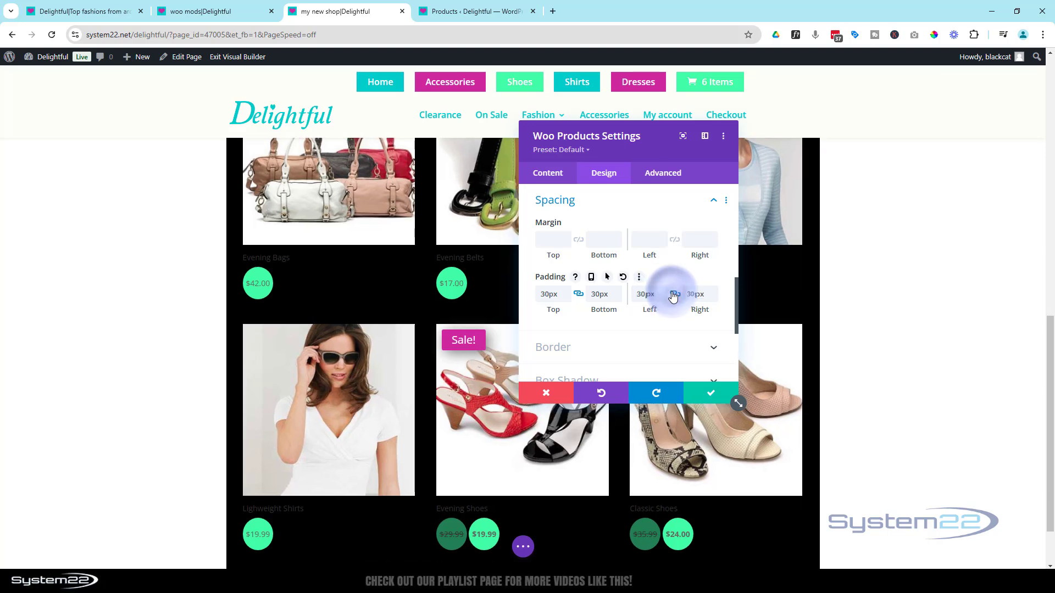
{"action": "scroll", "coordinate": [452, 417], "scroll_direction": "up", "scroll_amount": 5}
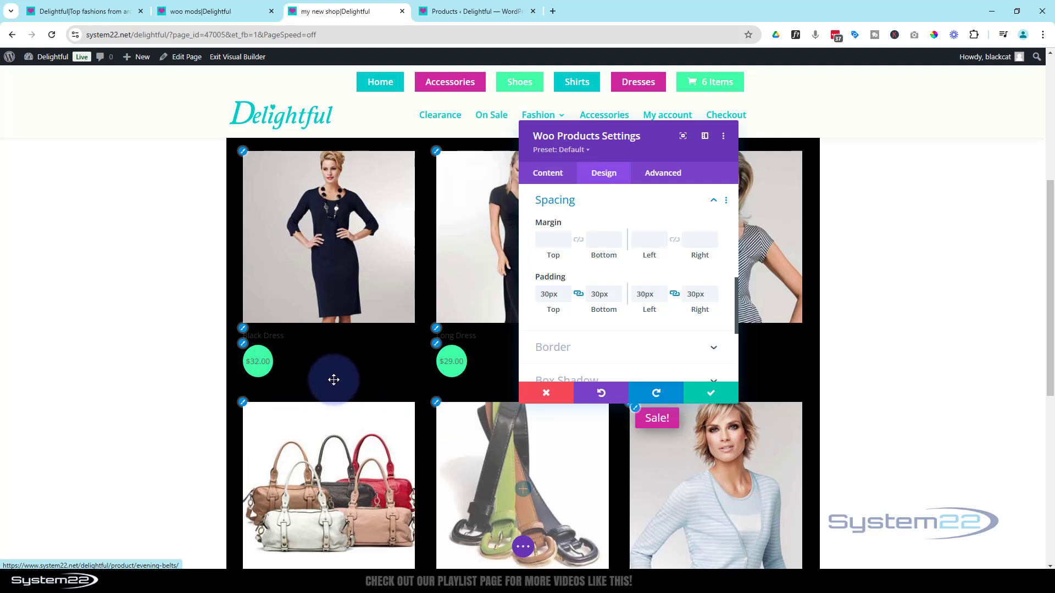
{"action": "scroll", "coordinate": [335, 377], "scroll_direction": "up", "scroll_amount": 1}
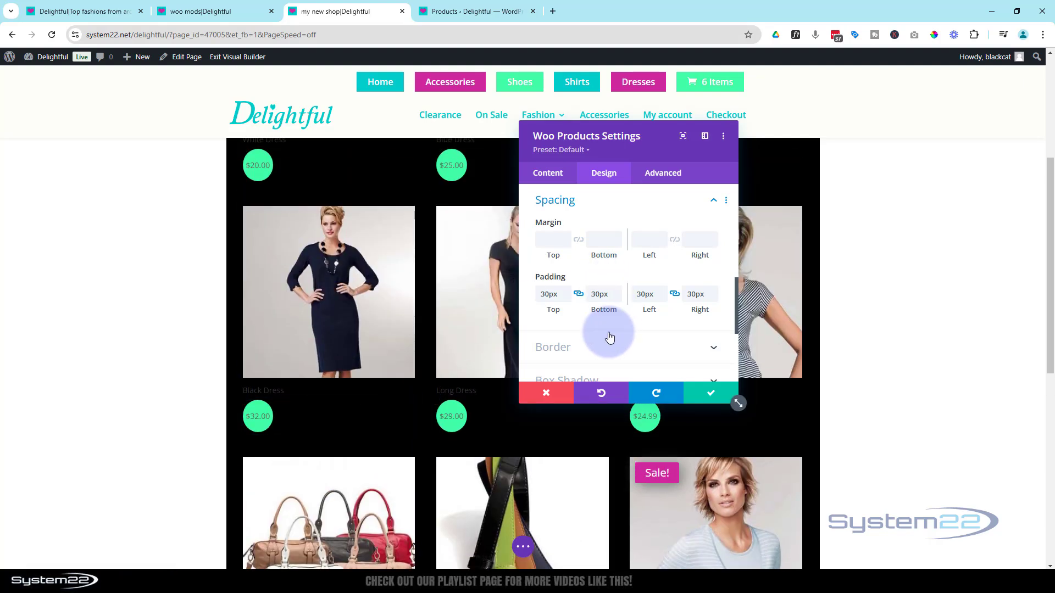
Step: Clear the Woo Products module's padding values on all four sides
{"action": "double_click", "coordinate": [544, 294]}
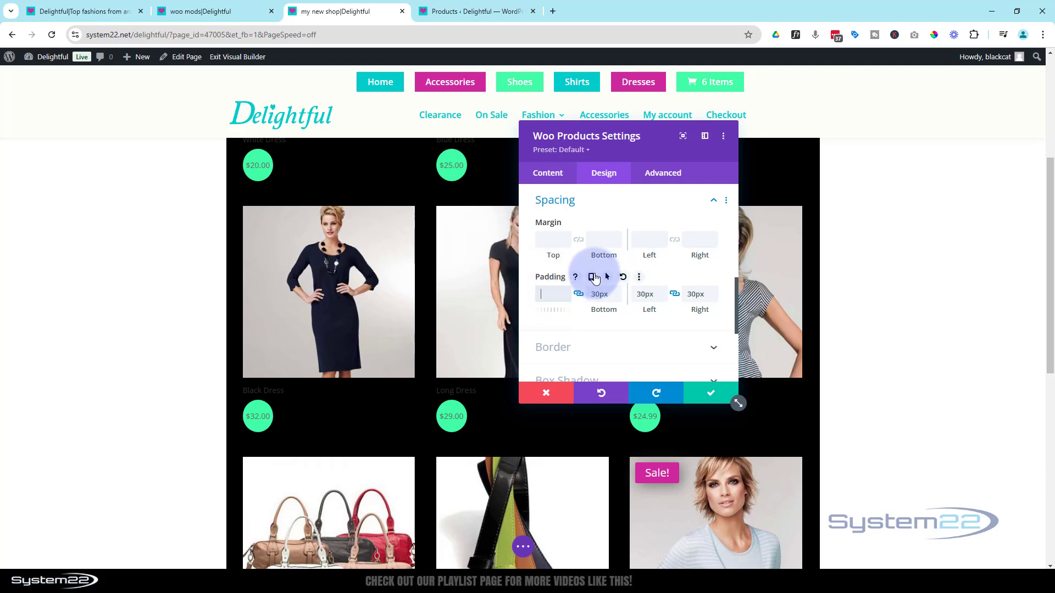
{"action": "double_click", "coordinate": [641, 293]}
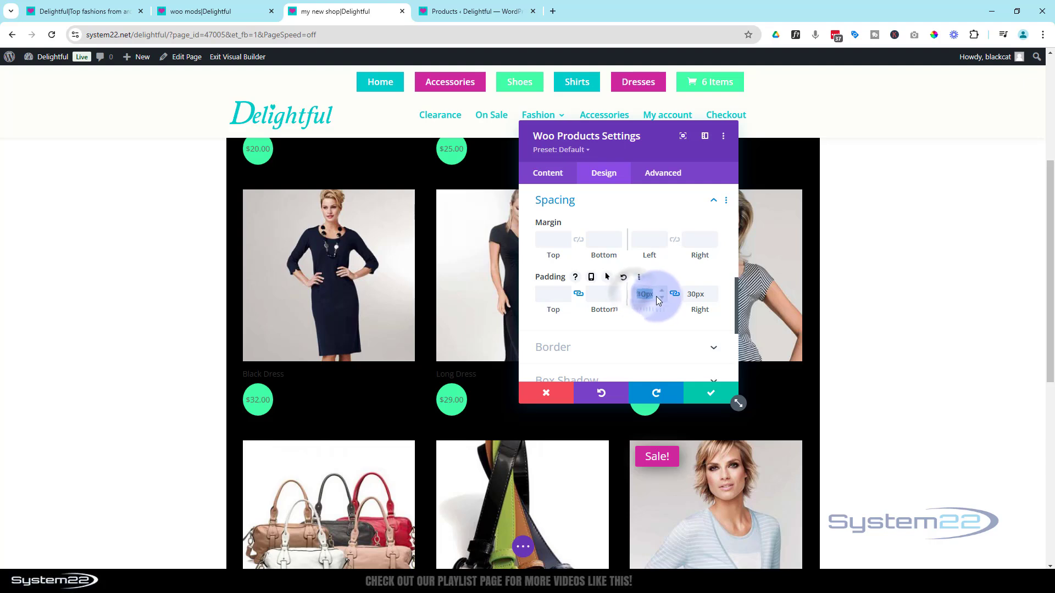
{"action": "key", "text": "BackSpace"}
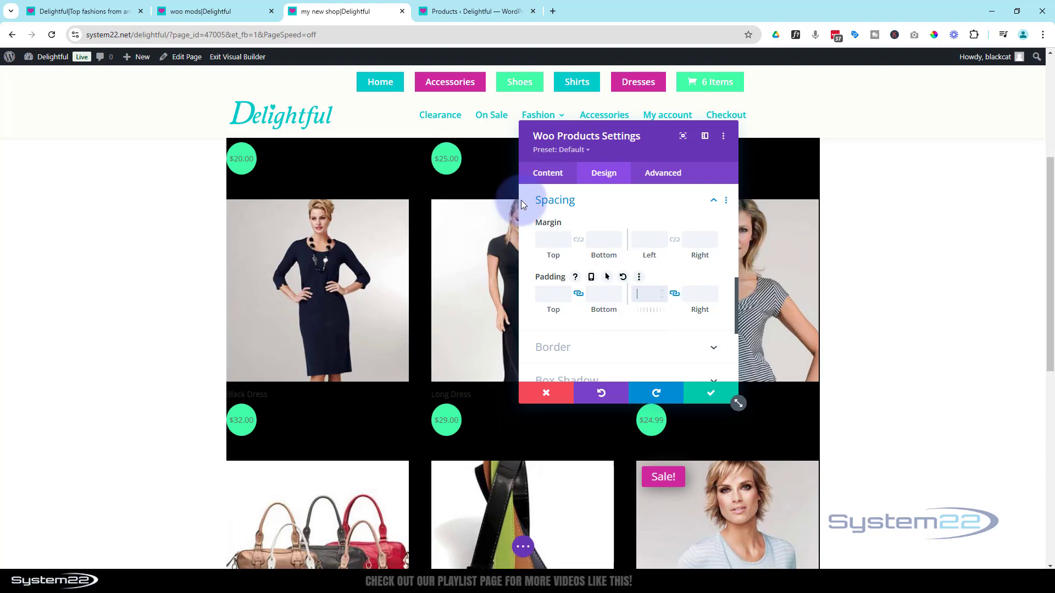
Step: Remove the black background colour from the Woo Products module
{"action": "left_click", "coordinate": [554, 173]}
{"action": "left_click", "coordinate": [596, 323]}
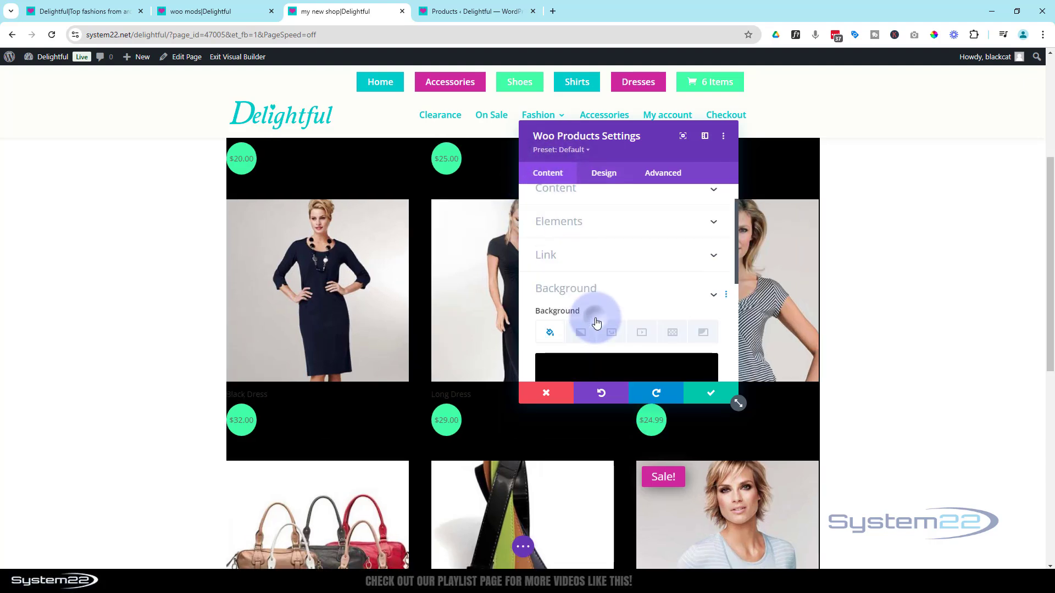
{"action": "left_click", "coordinate": [684, 283]}
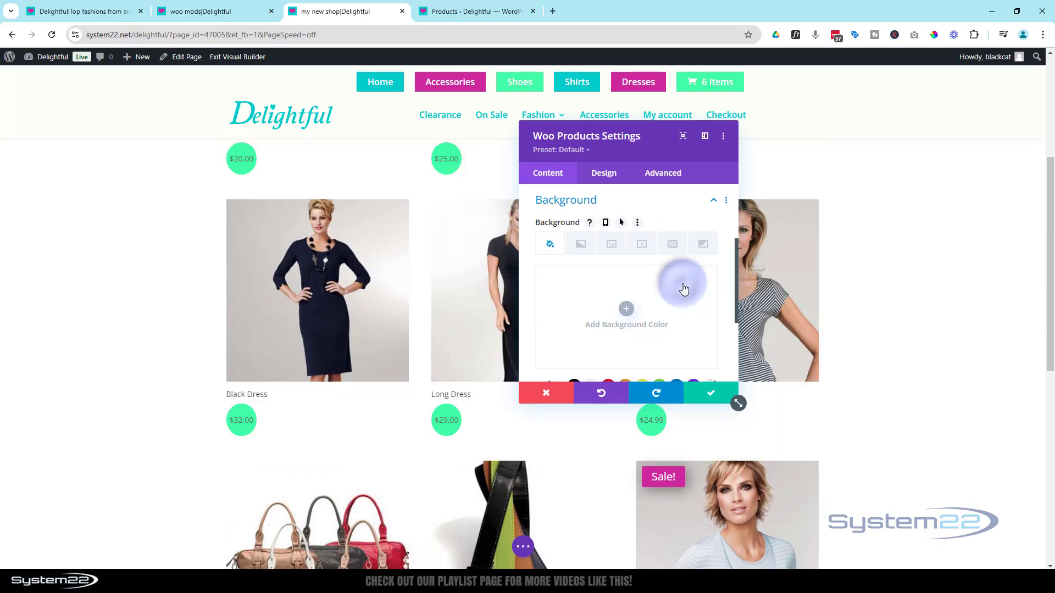
Step: Set the product image overlay's background colour to blue and its icon colour to white
{"action": "scroll", "coordinate": [463, 390], "scroll_direction": "up", "scroll_amount": 4}
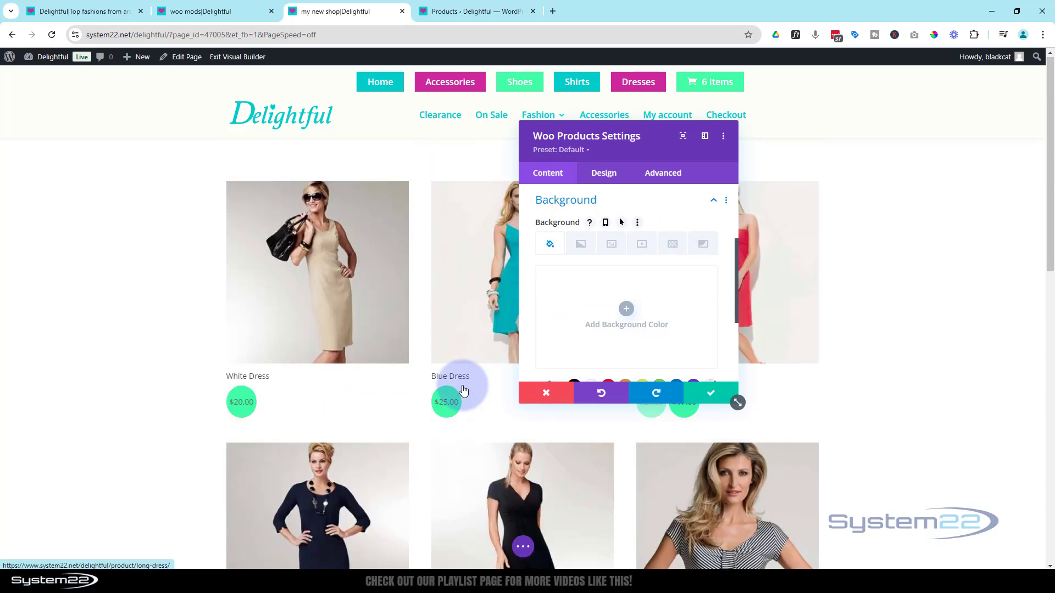
{"action": "scroll", "coordinate": [608, 296], "scroll_direction": "up", "scroll_amount": 2}
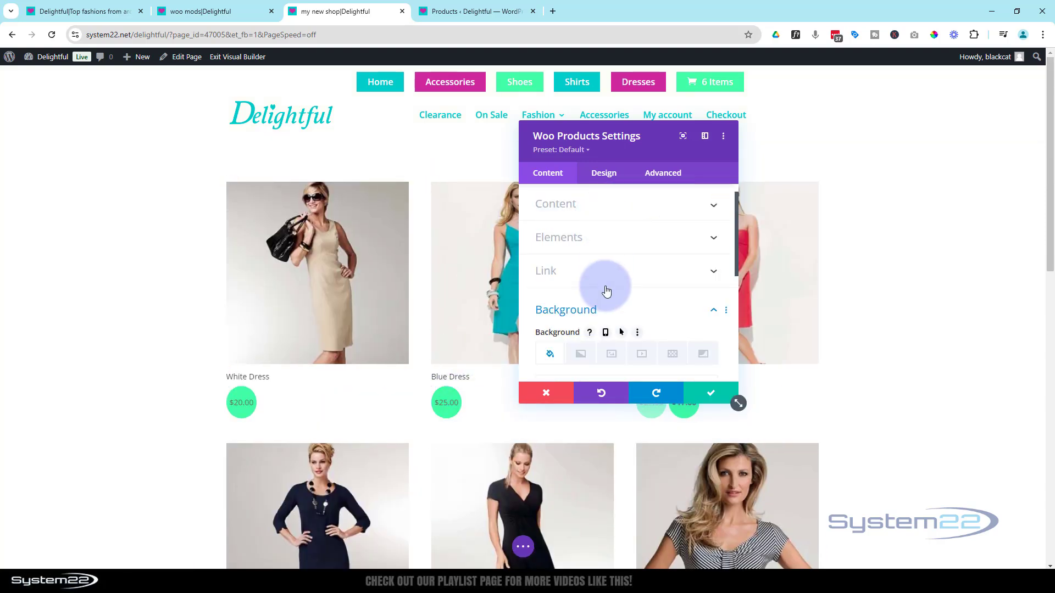
{"action": "left_click", "coordinate": [603, 172]}
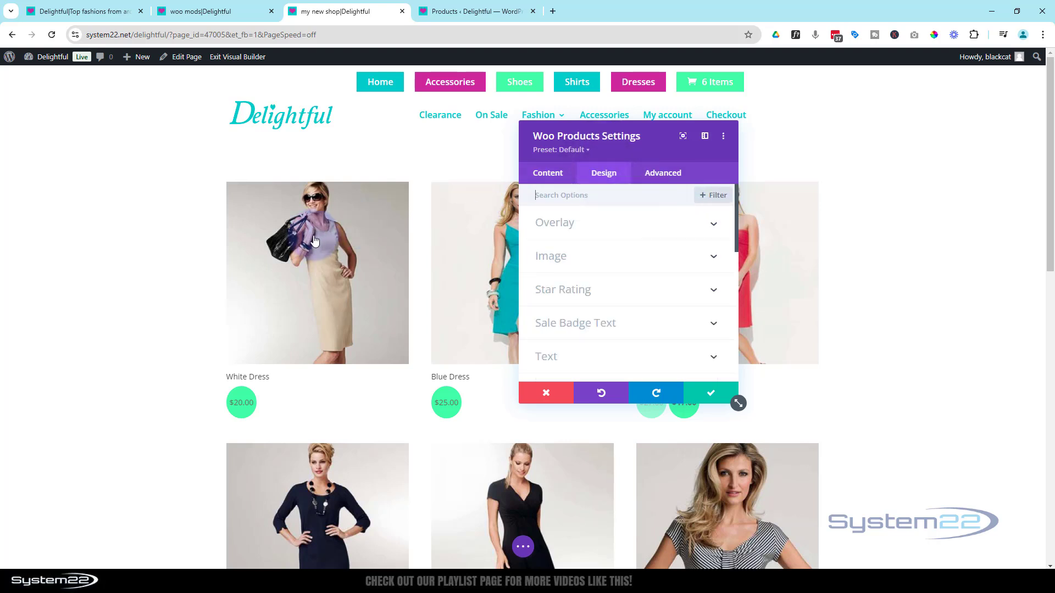
{"action": "left_click", "coordinate": [596, 226]}
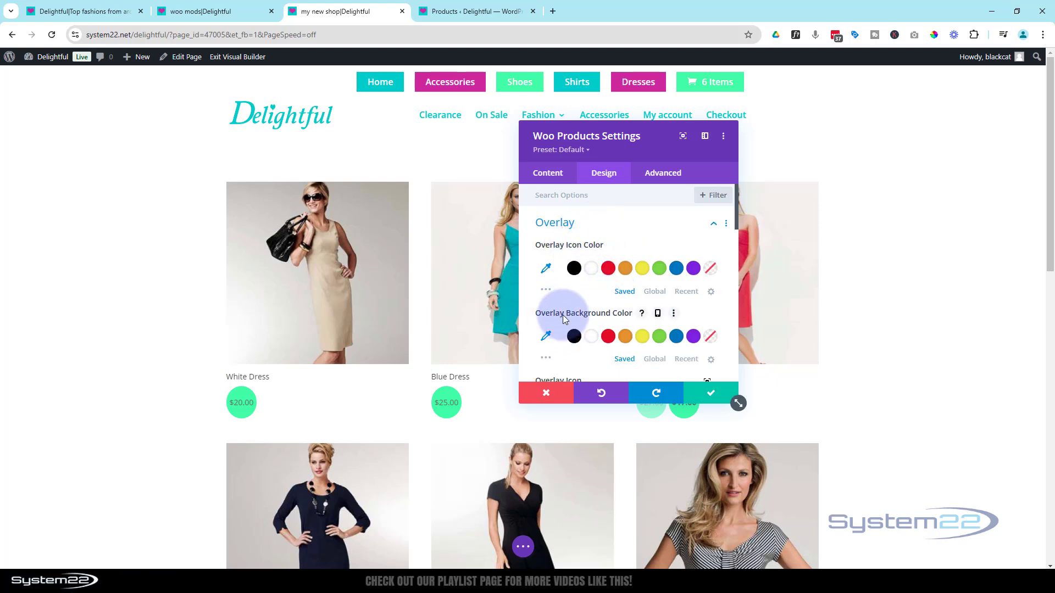
{"action": "left_click", "coordinate": [675, 336]}
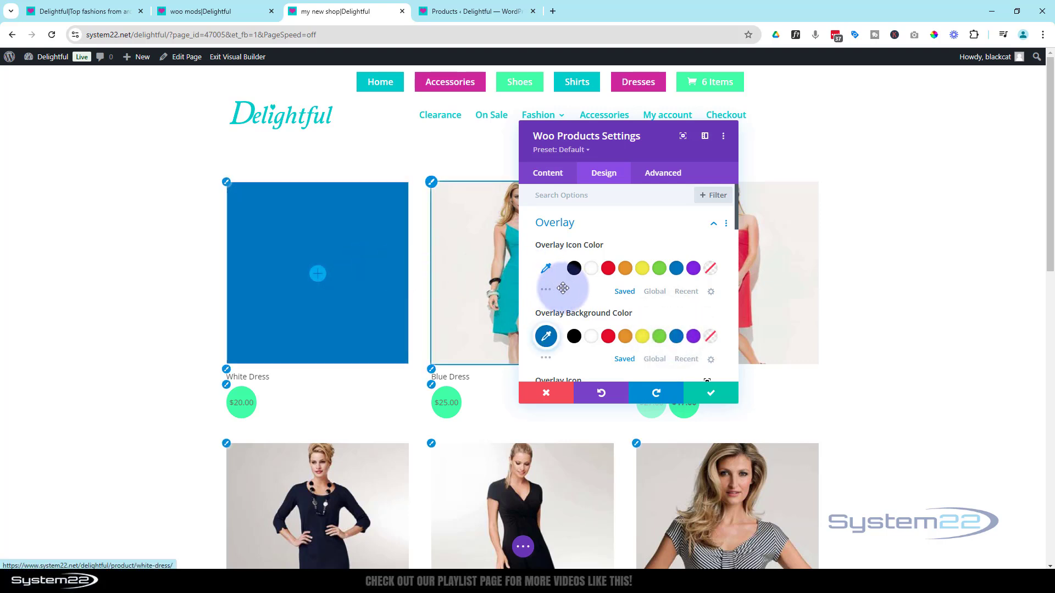
{"action": "left_click", "coordinate": [590, 268]}
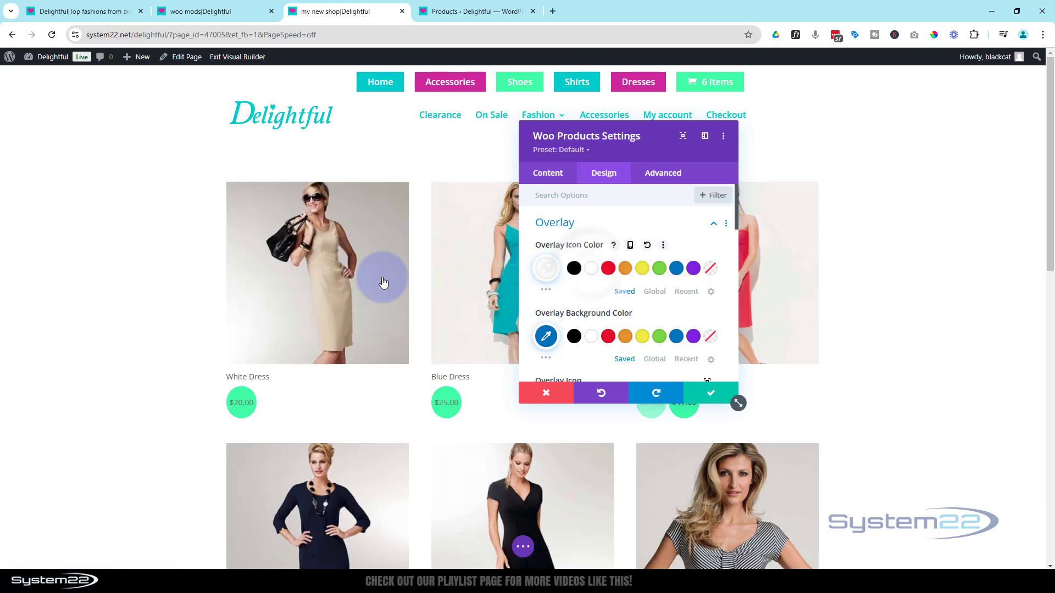
Step: Lower the opacity of the blue overlay background colour to about 0.44 so the product images show through
{"action": "left_click", "coordinate": [547, 339]}
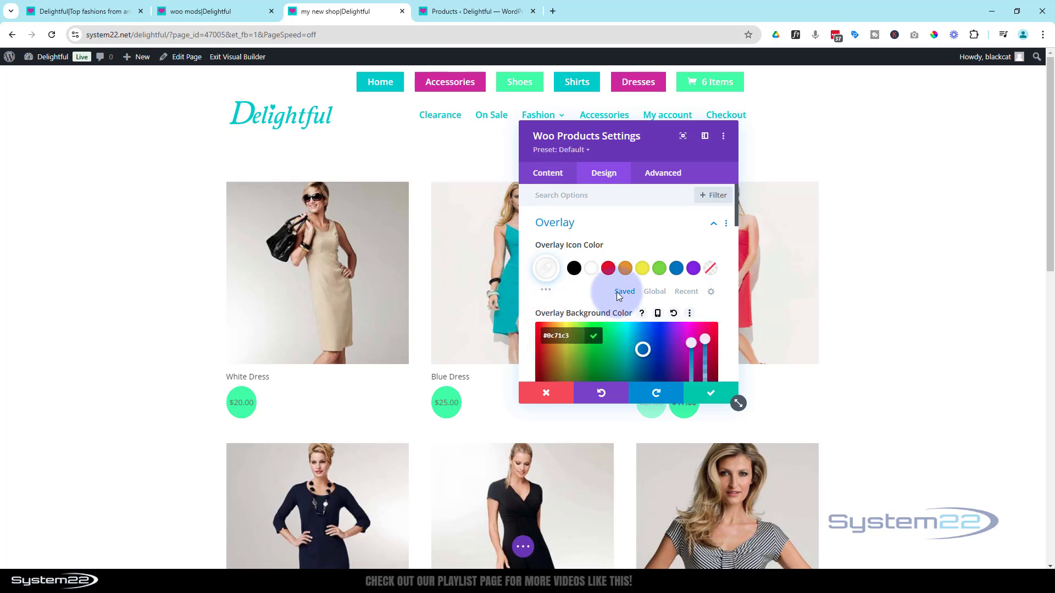
{"action": "scroll", "coordinate": [621, 289], "scroll_direction": "down", "scroll_amount": 2}
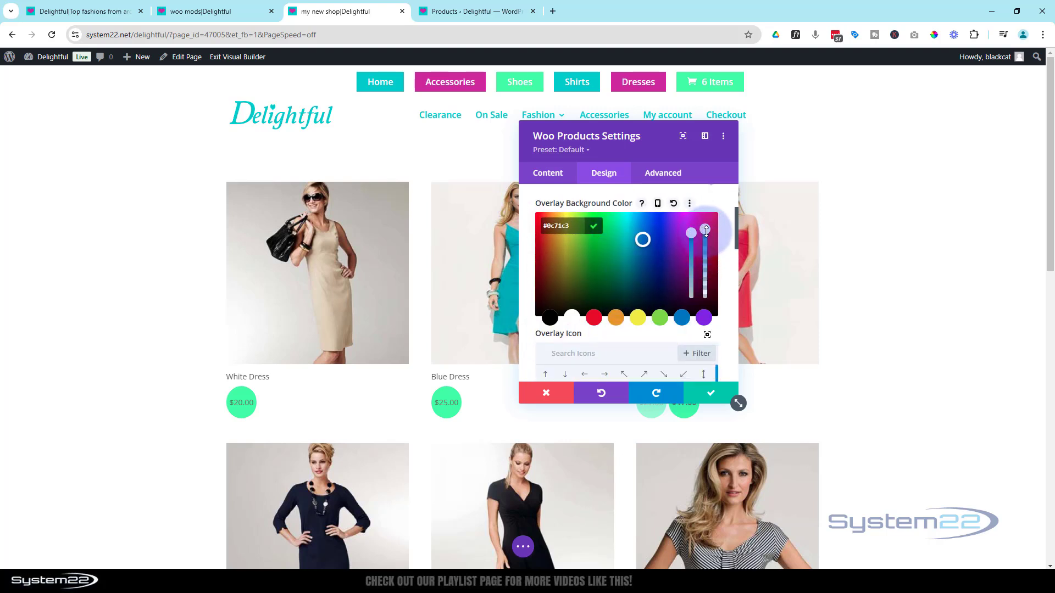
{"action": "left_click_drag", "start_coordinate": [706, 230], "coordinate": [705, 246]}
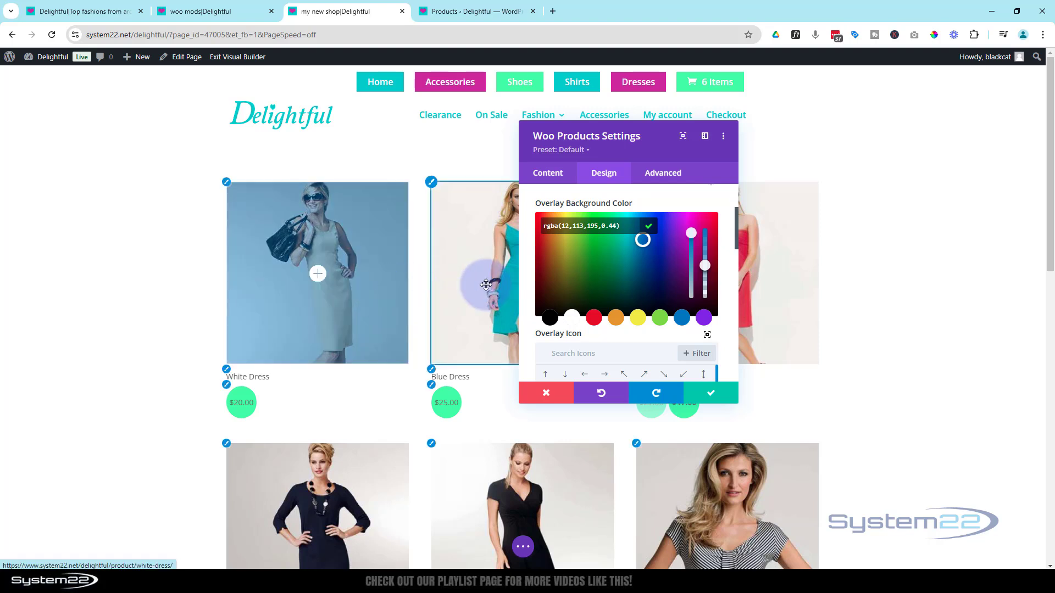
Step: Search the overlay icons for "Eye" and choose the second eye icon for the product image overlay
{"action": "scroll", "coordinate": [612, 281], "scroll_direction": "down", "scroll_amount": 2}
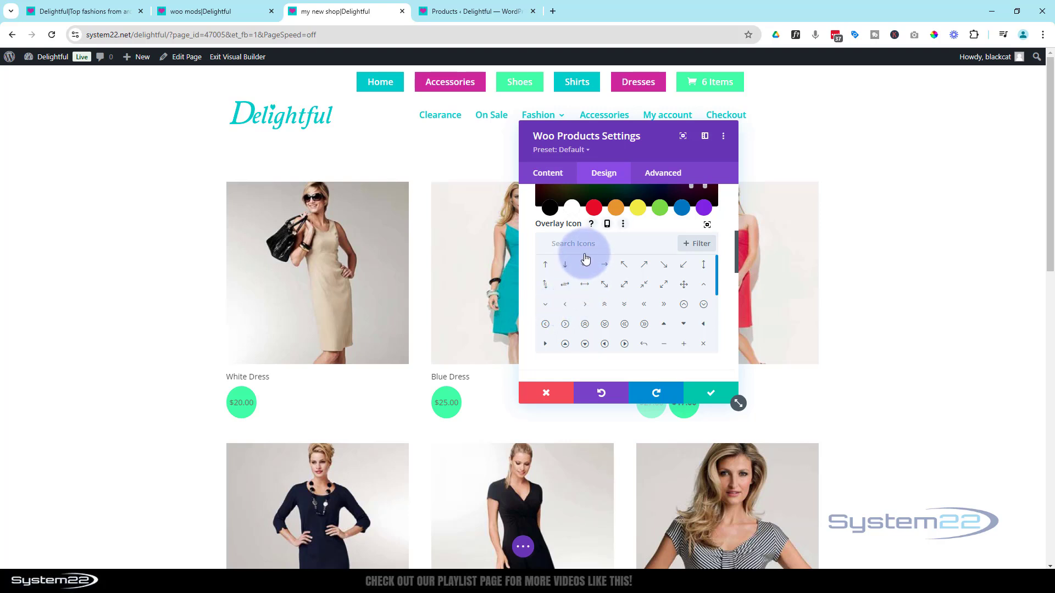
{"action": "scroll", "coordinate": [583, 254], "scroll_direction": "down", "scroll_amount": 1}
{"action": "type", "text": "Eye"}
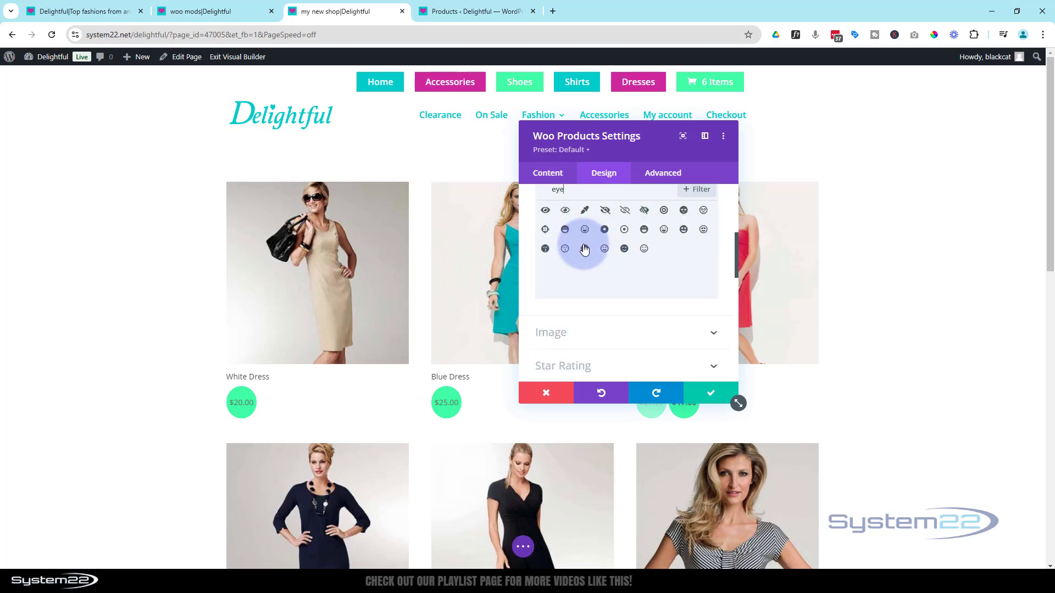
{"action": "left_click", "coordinate": [566, 211]}
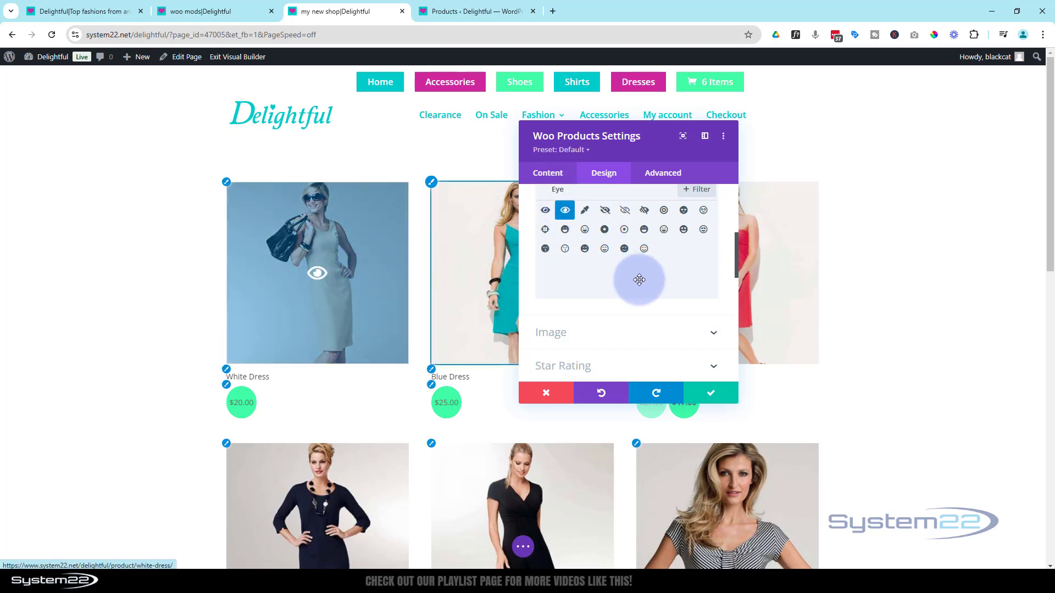
Step: Set both the overlay background colour and the overlay icon colour to transparent
{"action": "scroll", "coordinate": [639, 280], "scroll_direction": "up", "scroll_amount": 2}
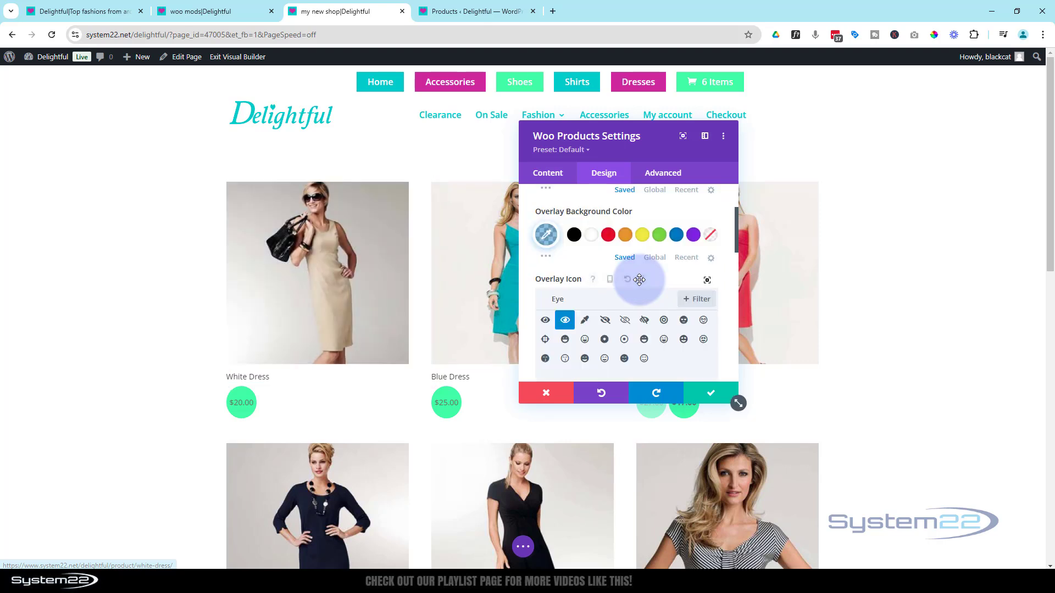
{"action": "left_click", "coordinate": [711, 237]}
{"action": "scroll", "coordinate": [634, 259], "scroll_direction": "up", "scroll_amount": 3}
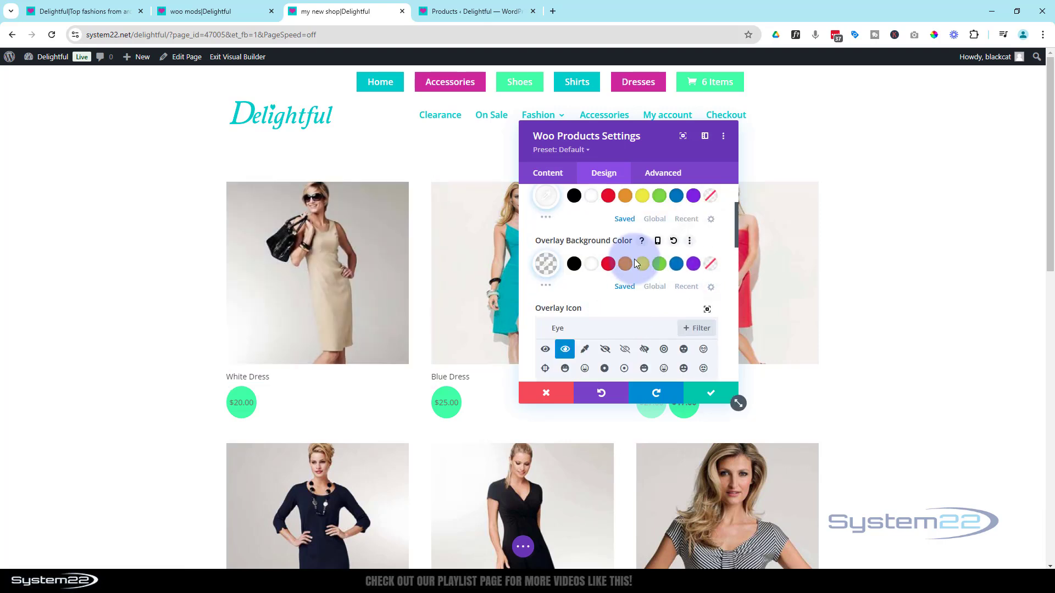
{"action": "left_click", "coordinate": [711, 268]}
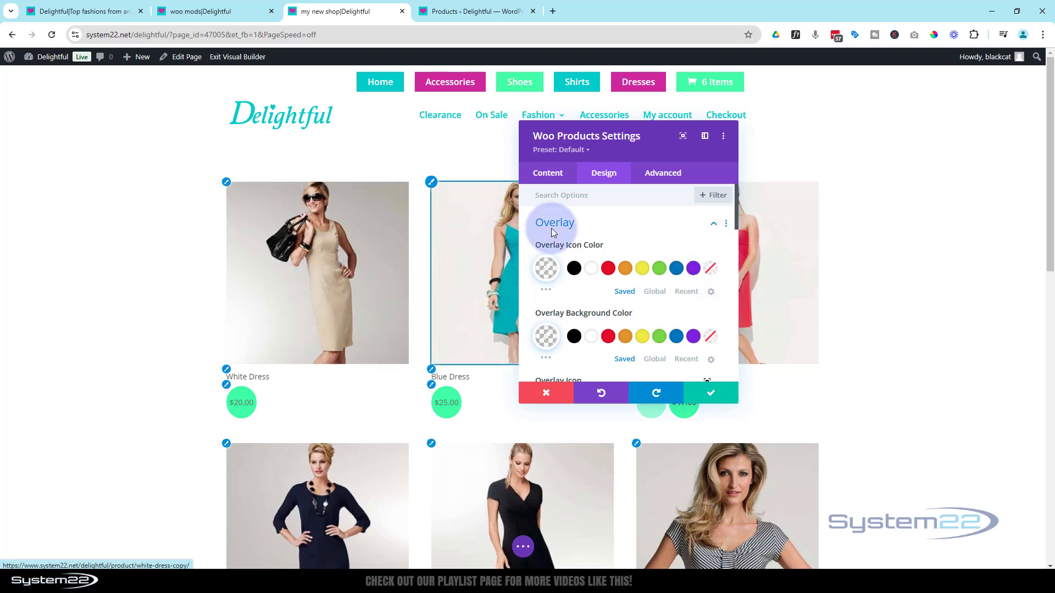
Step: Open the product image design options and clear the rounded corners value
{"action": "scroll", "coordinate": [616, 237], "scroll_direction": "down", "scroll_amount": 6}
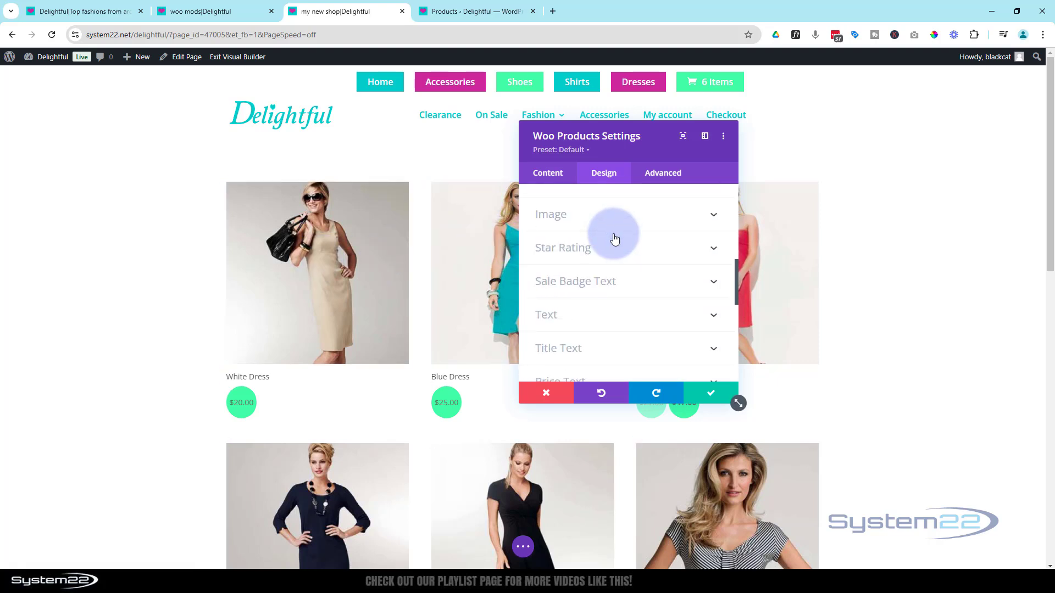
{"action": "left_click", "coordinate": [609, 217]}
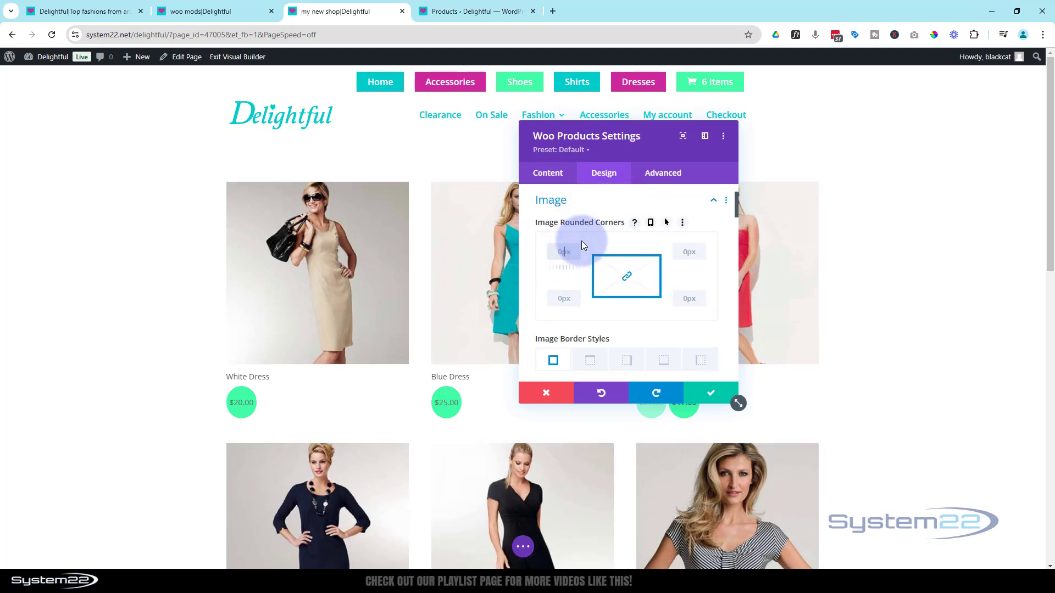
{"action": "left_click_drag", "start_coordinate": [551, 252], "coordinate": [582, 250]}
{"action": "key", "text": "BackSpace"}
Step: Give the product images a 5px green (#7cda24) solid bottom border and the box shadow preset that falls beneath the image
{"action": "scroll", "coordinate": [582, 248], "scroll_direction": "down", "scroll_amount": 2}
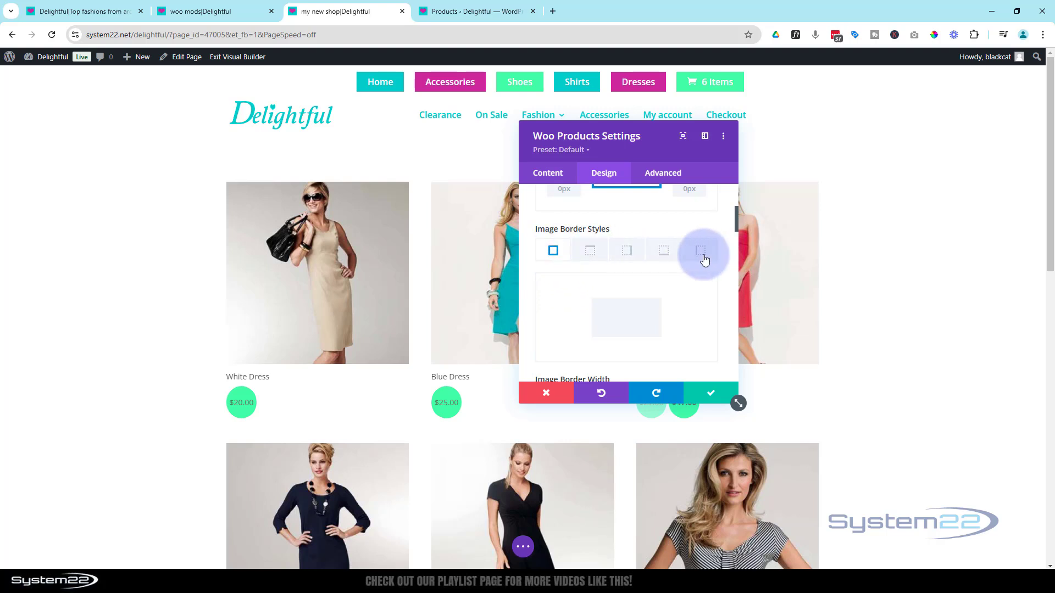
{"action": "left_click", "coordinate": [664, 253]}
{"action": "scroll", "coordinate": [671, 302], "scroll_direction": "down", "scroll_amount": 2}
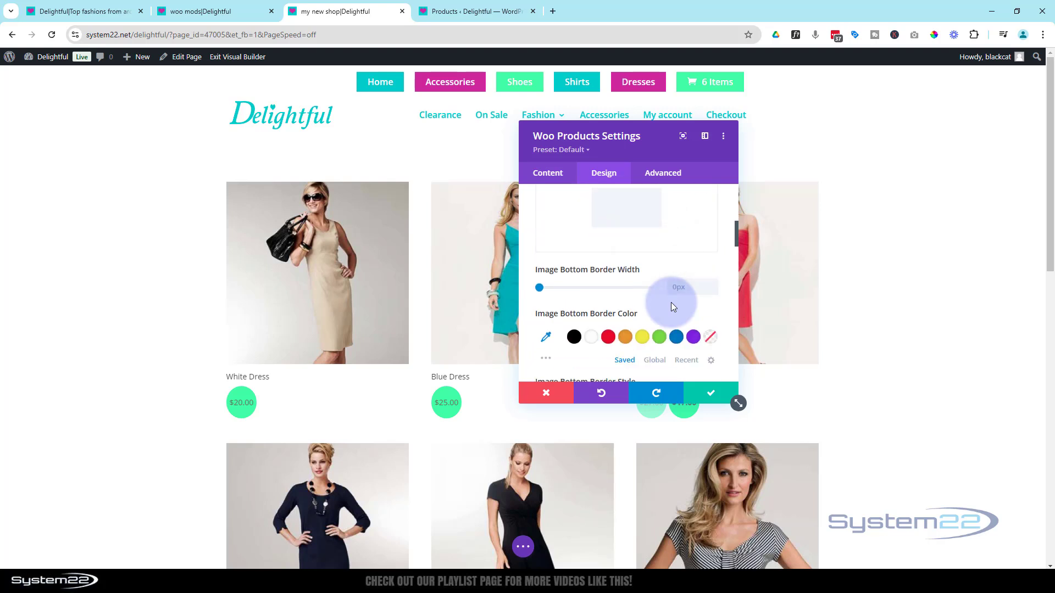
{"action": "scroll", "coordinate": [671, 303], "scroll_direction": "down", "scroll_amount": 1}
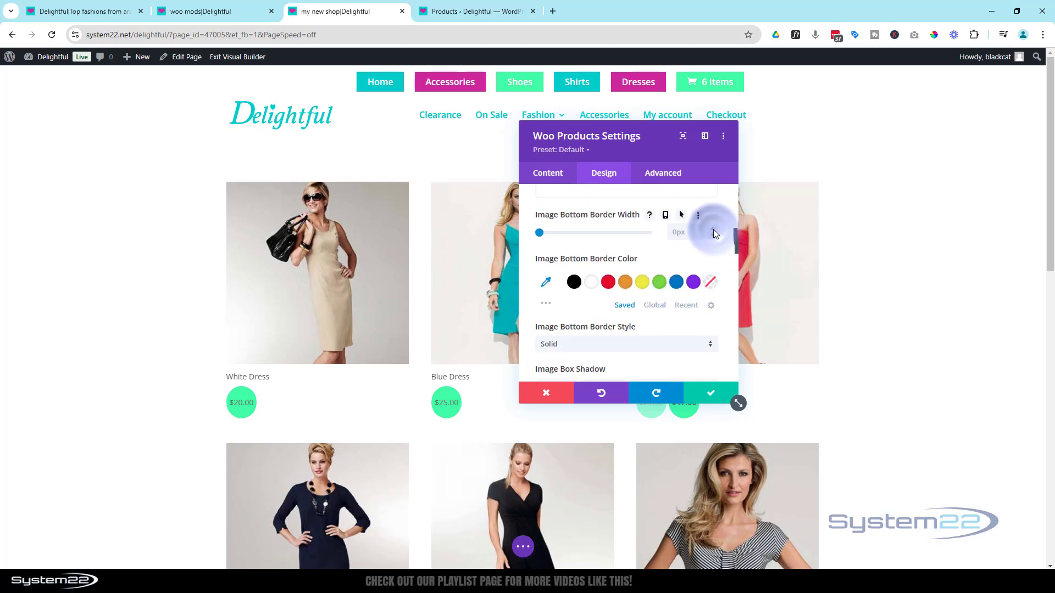
{"action": "type", "text": "5"}
{"action": "left_click", "coordinate": [659, 282]}
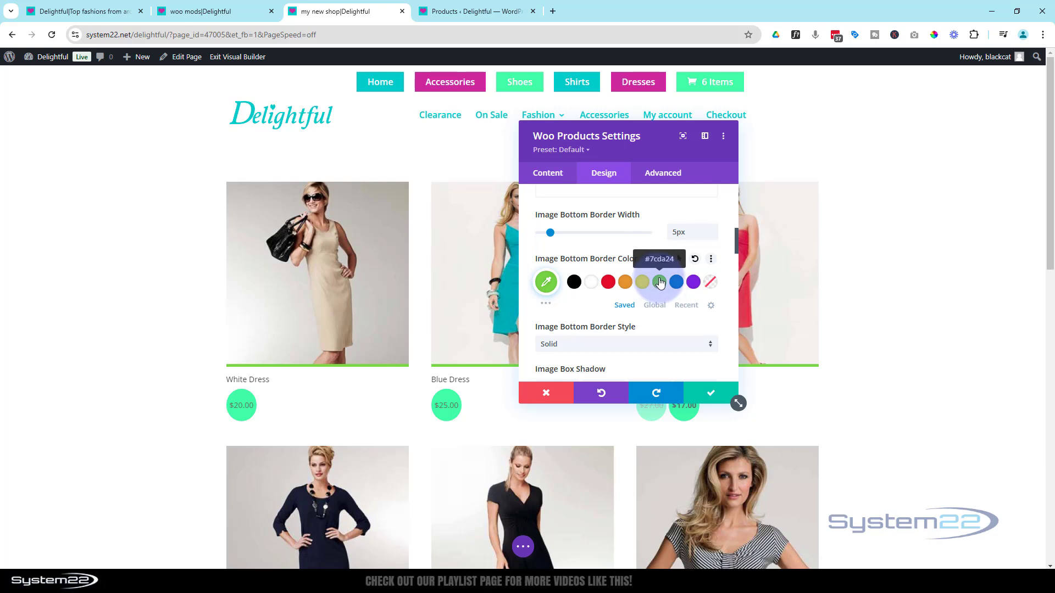
{"action": "scroll", "coordinate": [660, 283], "scroll_direction": "down", "scroll_amount": 3}
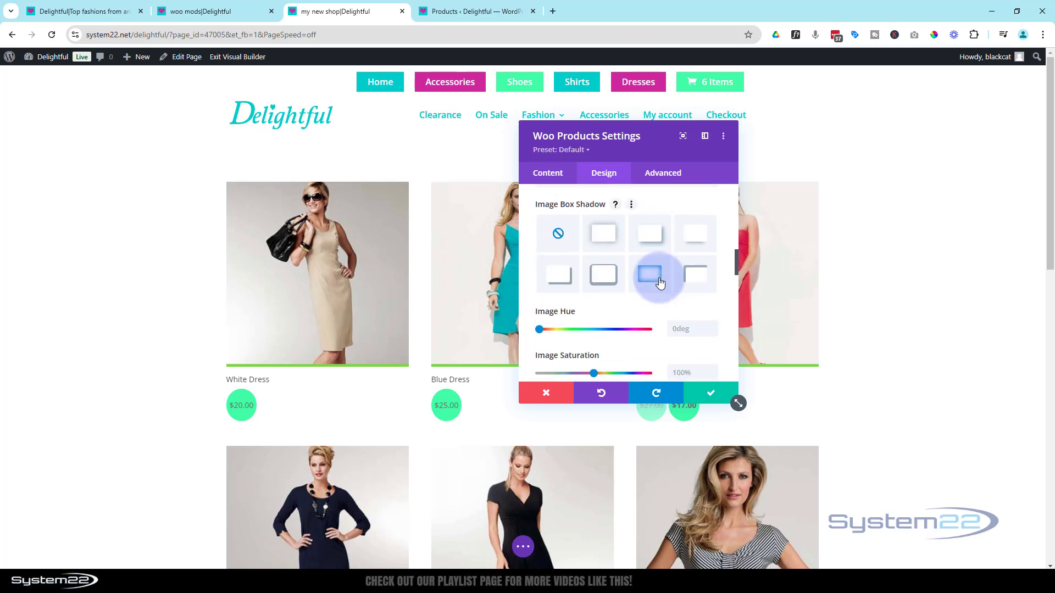
{"action": "left_click", "coordinate": [695, 239]}
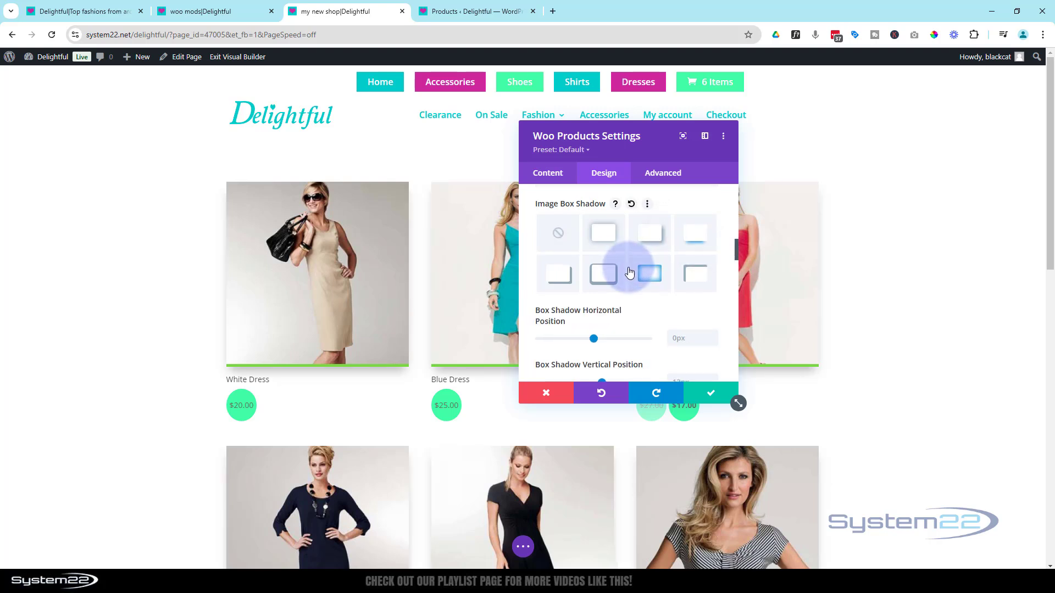
Step: Examine the star rating options for alignment, colour, size and letter spacing
{"action": "scroll", "coordinate": [630, 270], "scroll_direction": "down", "scroll_amount": 3}
{"action": "scroll", "coordinate": [628, 268], "scroll_direction": "down", "scroll_amount": 6}
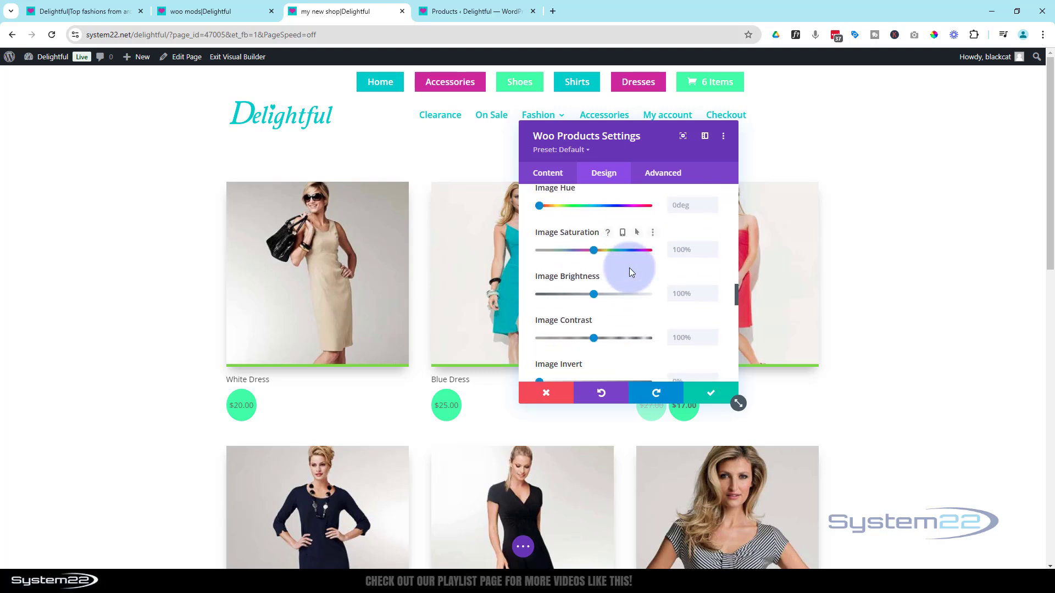
{"action": "scroll", "coordinate": [627, 258], "scroll_direction": "down", "scroll_amount": 6}
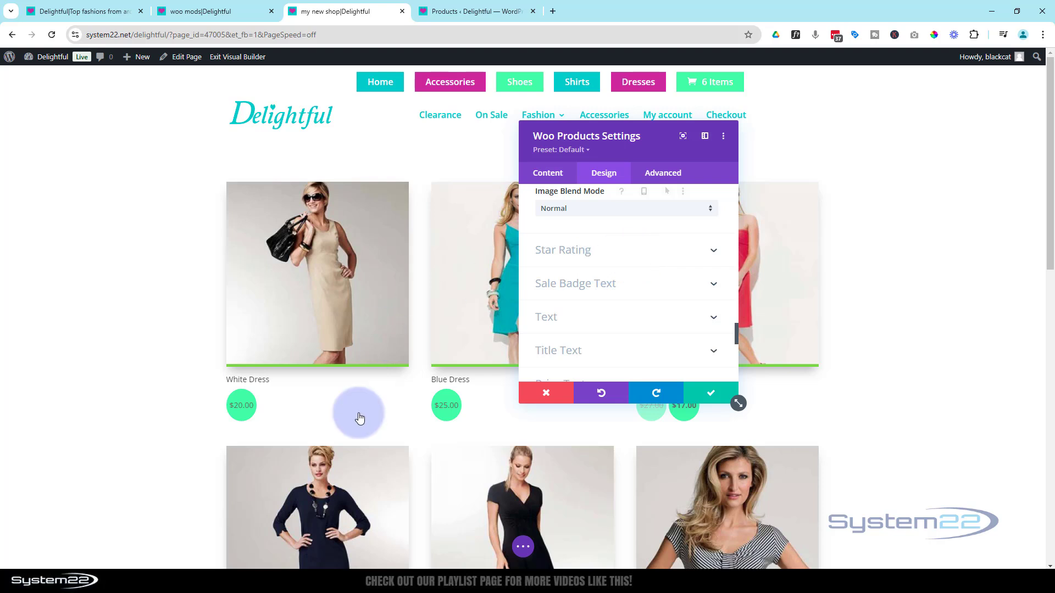
{"action": "left_click", "coordinate": [633, 257]}
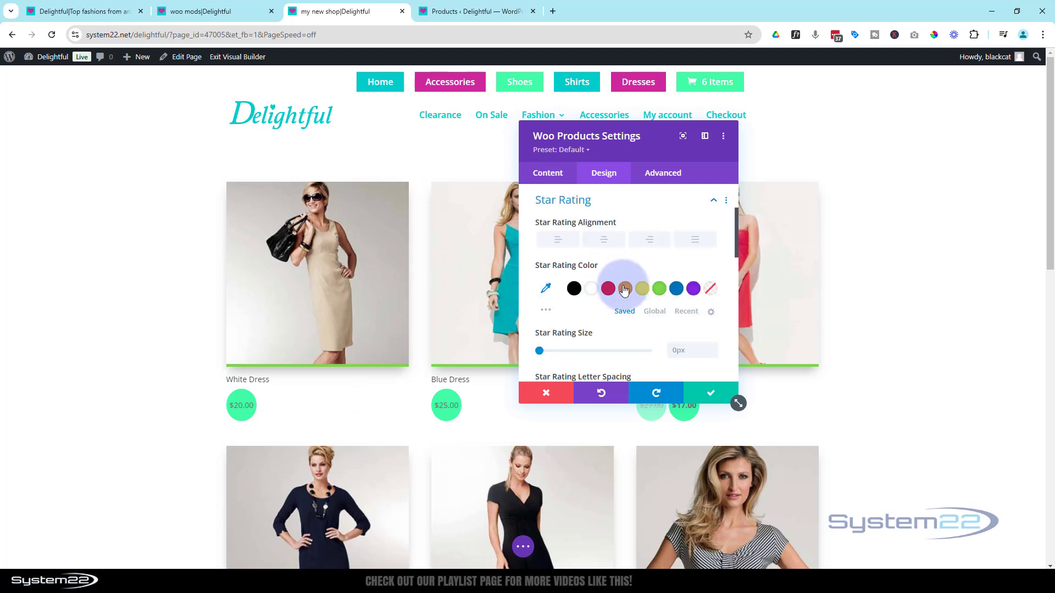
{"action": "left_click", "coordinate": [624, 289]}
{"action": "scroll", "coordinate": [603, 323], "scroll_direction": "down", "scroll_amount": 2}
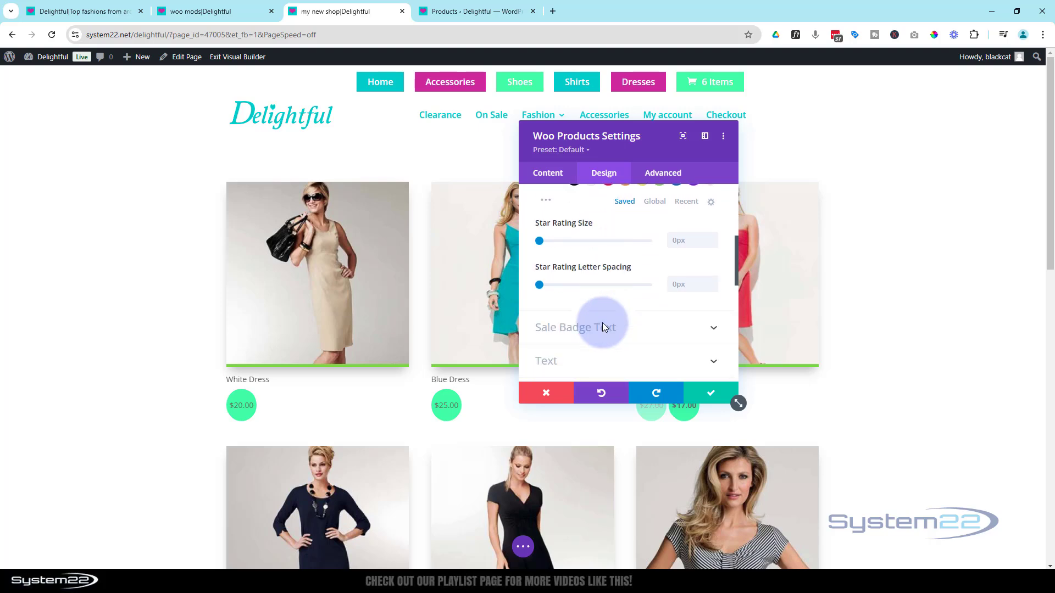
Step: Bring the sale products into view clear of the settings window and set the sale badge colour to green
{"action": "scroll", "coordinate": [451, 378], "scroll_direction": "down", "scroll_amount": 3}
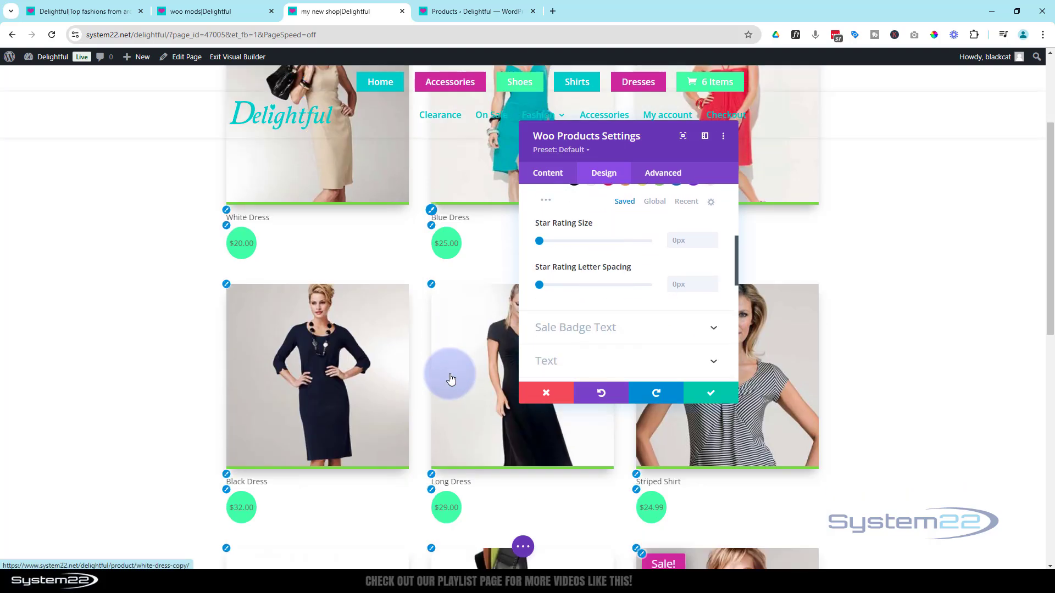
{"action": "scroll", "coordinate": [450, 378], "scroll_direction": "down", "scroll_amount": 2}
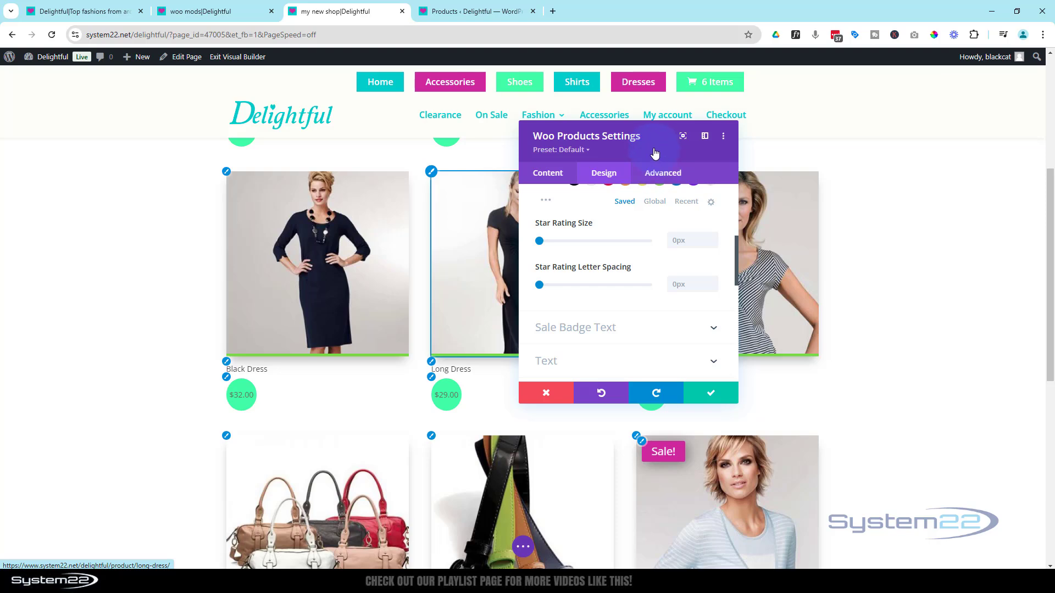
{"action": "left_click_drag", "start_coordinate": [537, 146], "coordinate": [353, 158]}
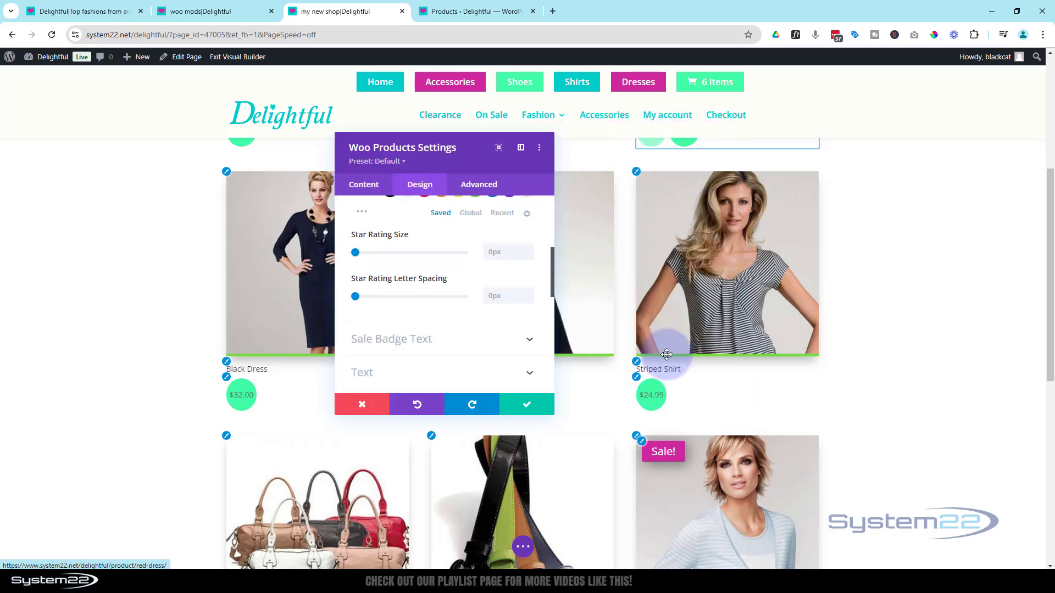
{"action": "scroll", "coordinate": [607, 376], "scroll_direction": "down", "scroll_amount": 5}
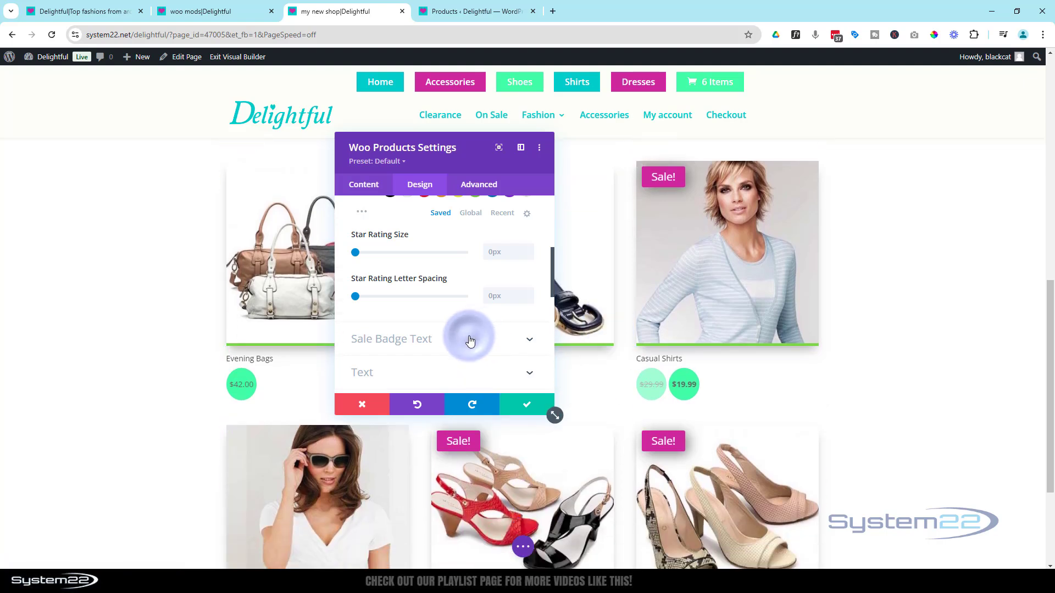
{"action": "left_click", "coordinate": [470, 340]}
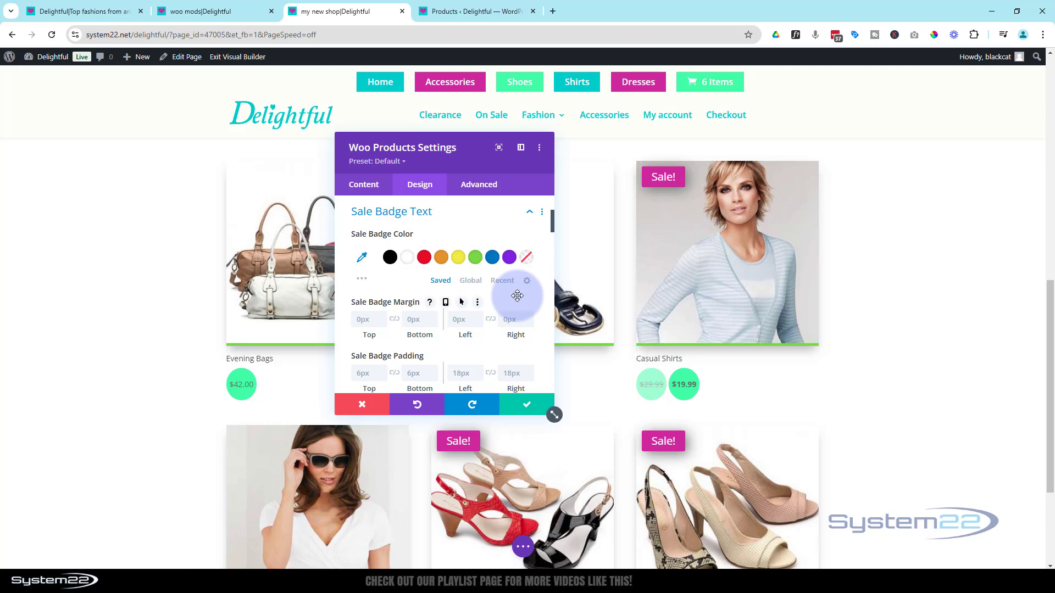
{"action": "left_click", "coordinate": [475, 262]}
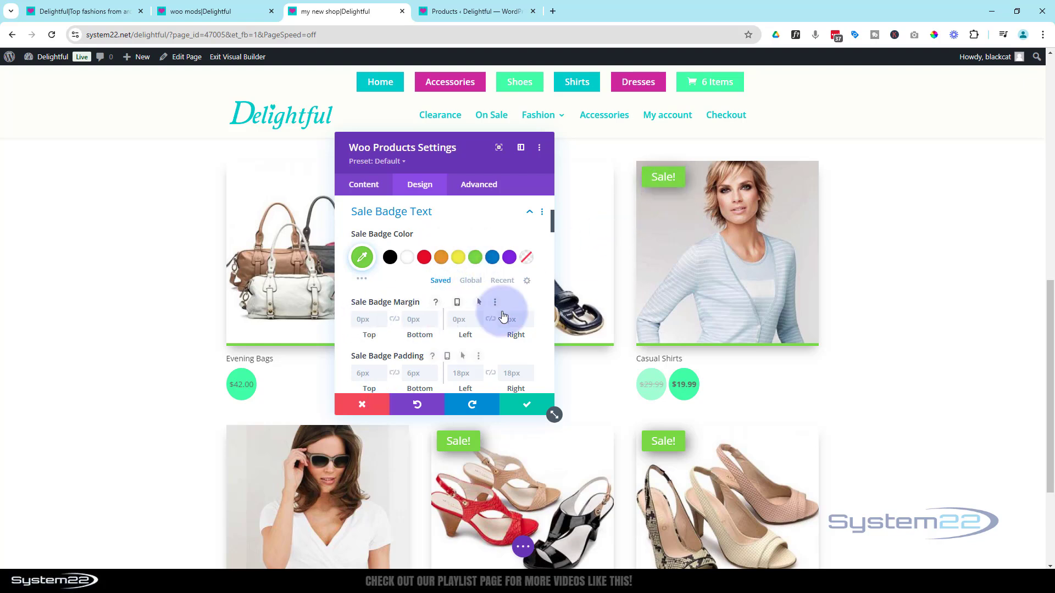
Step: Set the sale badge margin to 20px on the top and 20px on the left
{"action": "scroll", "coordinate": [490, 309], "scroll_direction": "down", "scroll_amount": 2}
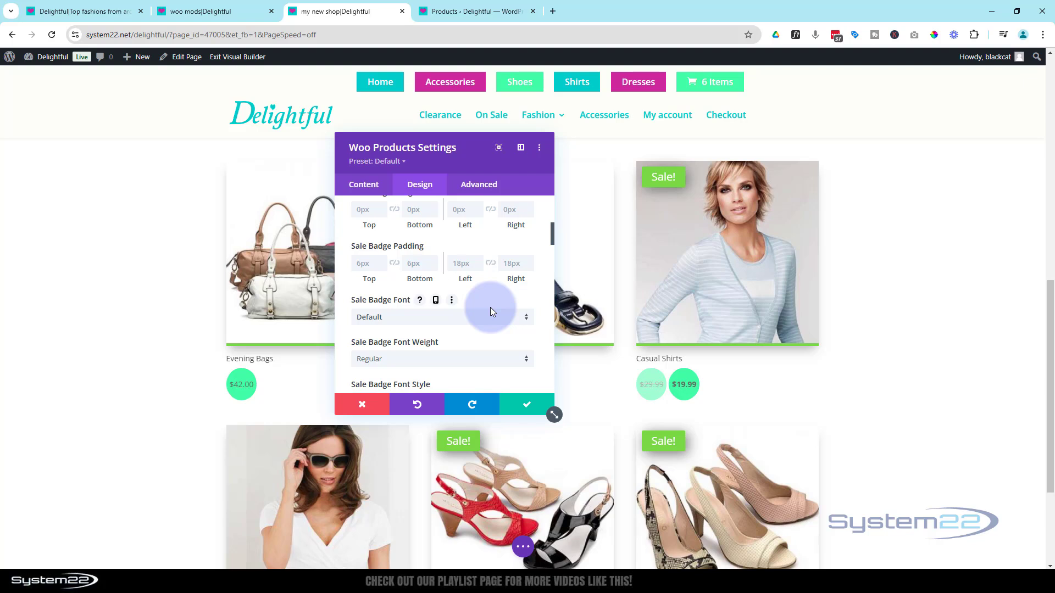
{"action": "scroll", "coordinate": [483, 309], "scroll_direction": "up", "scroll_amount": 1}
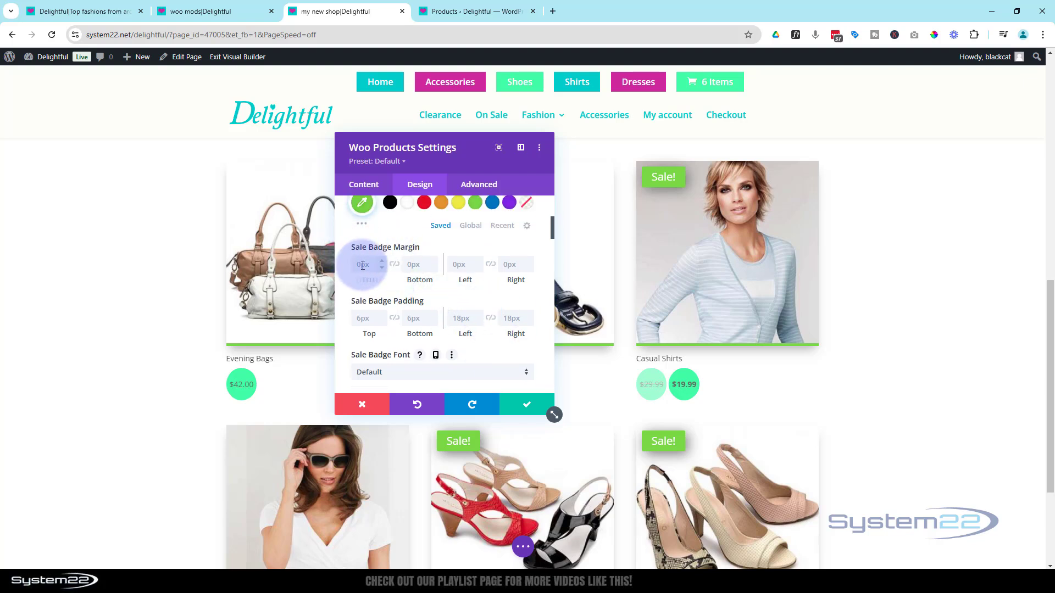
{"action": "left_click", "coordinate": [375, 259]}
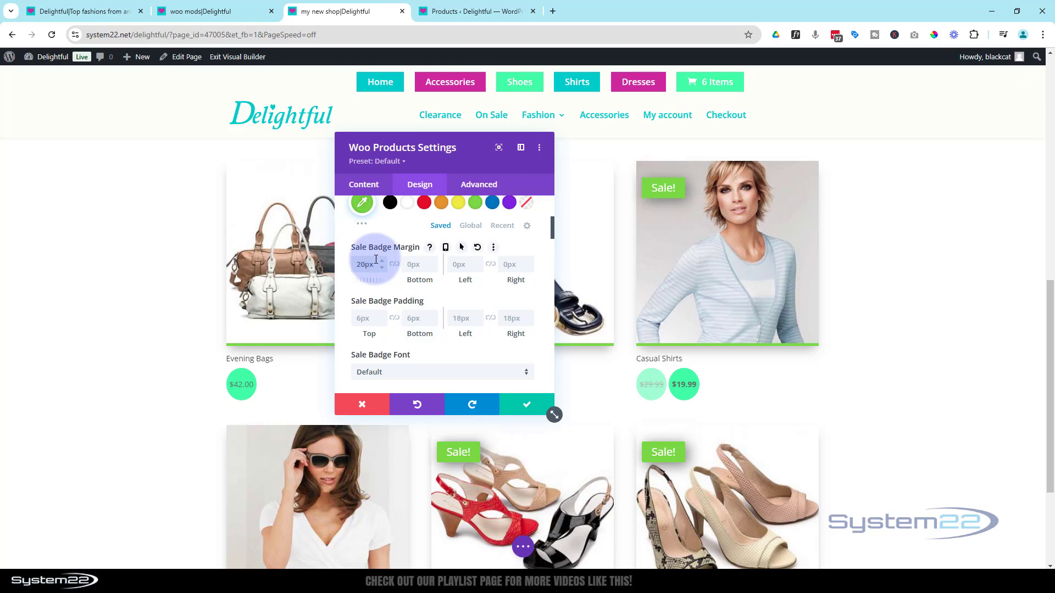
{"action": "left_click", "coordinate": [406, 260]}
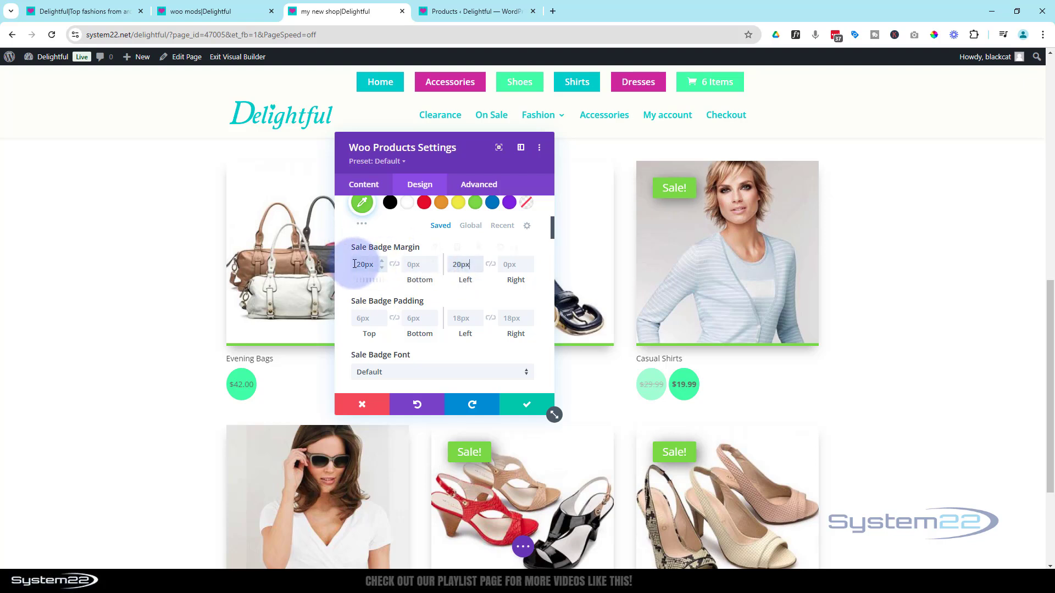
Step: Clear the sale badge's top and left margin values
{"action": "left_click_drag", "start_coordinate": [356, 264], "coordinate": [377, 263]}
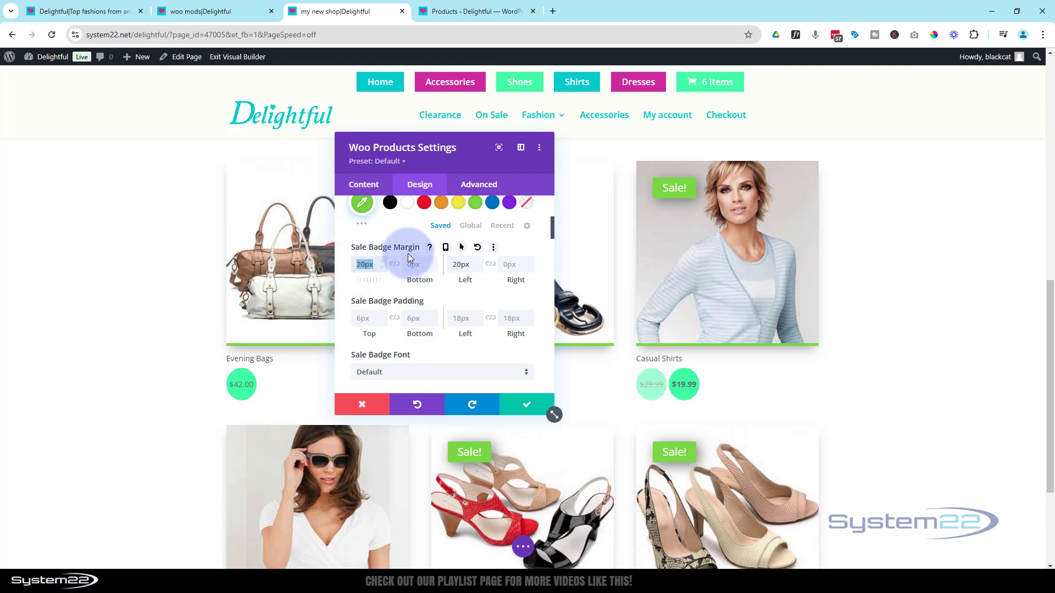
{"action": "key", "text": "BackSpace"}
{"action": "left_click_drag", "start_coordinate": [454, 262], "coordinate": [461, 261]}
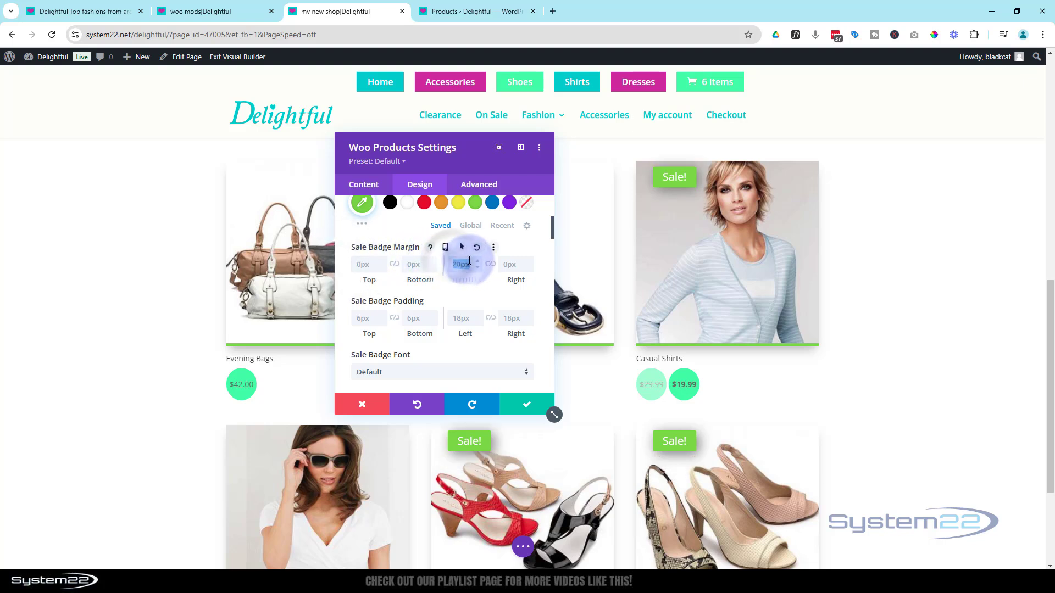
Step: Try a top padding of 15px on the sale badge and clear the value again
{"action": "left_click", "coordinate": [358, 318]}
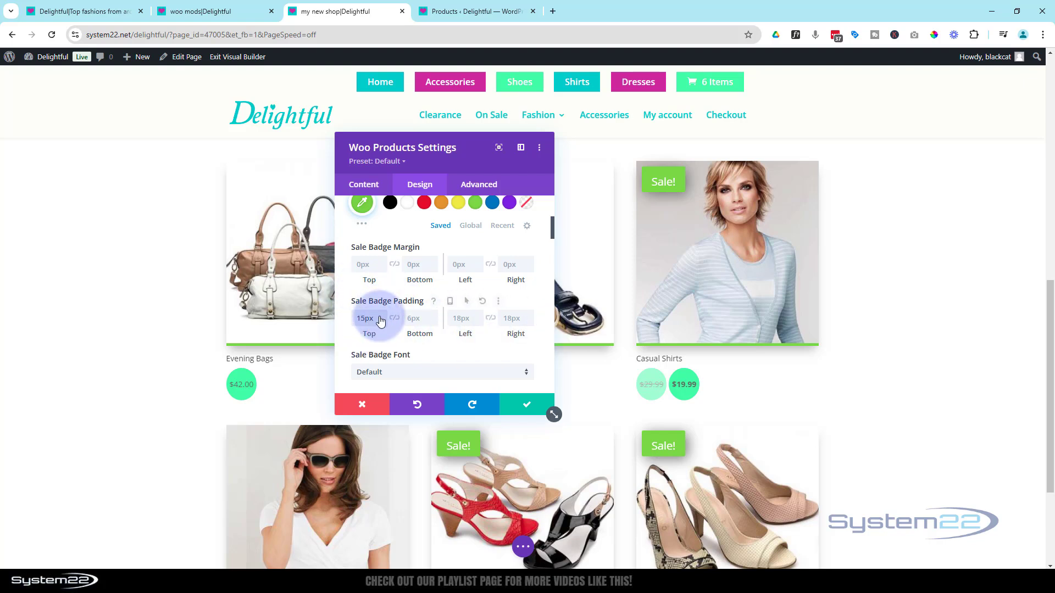
{"action": "key", "text": "BackSpace"}
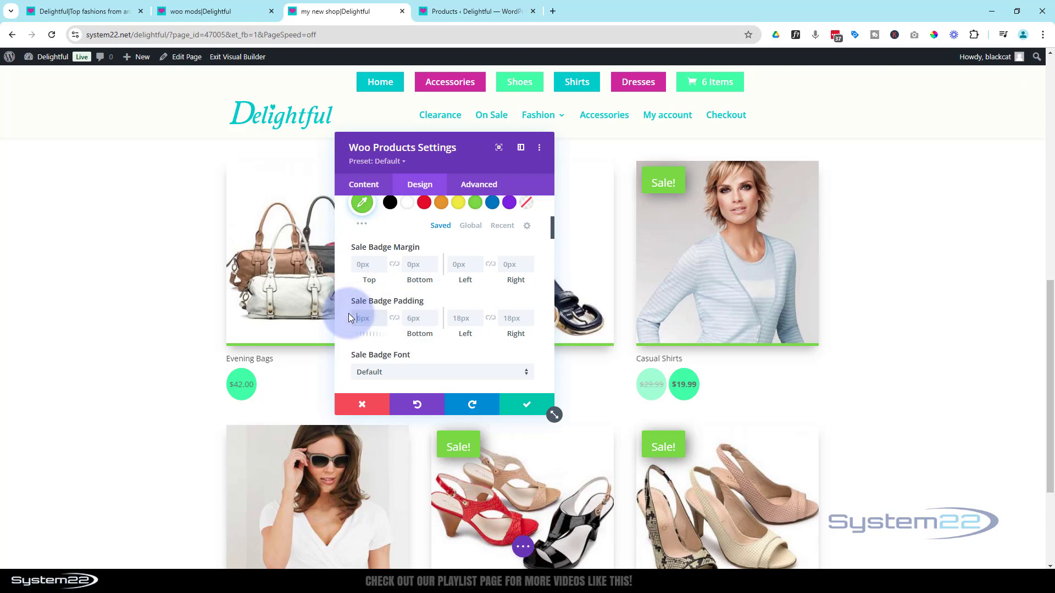
Step: Look through the available fonts for the sale badge and keep the Default font
{"action": "scroll", "coordinate": [385, 283], "scroll_direction": "down", "scroll_amount": 2}
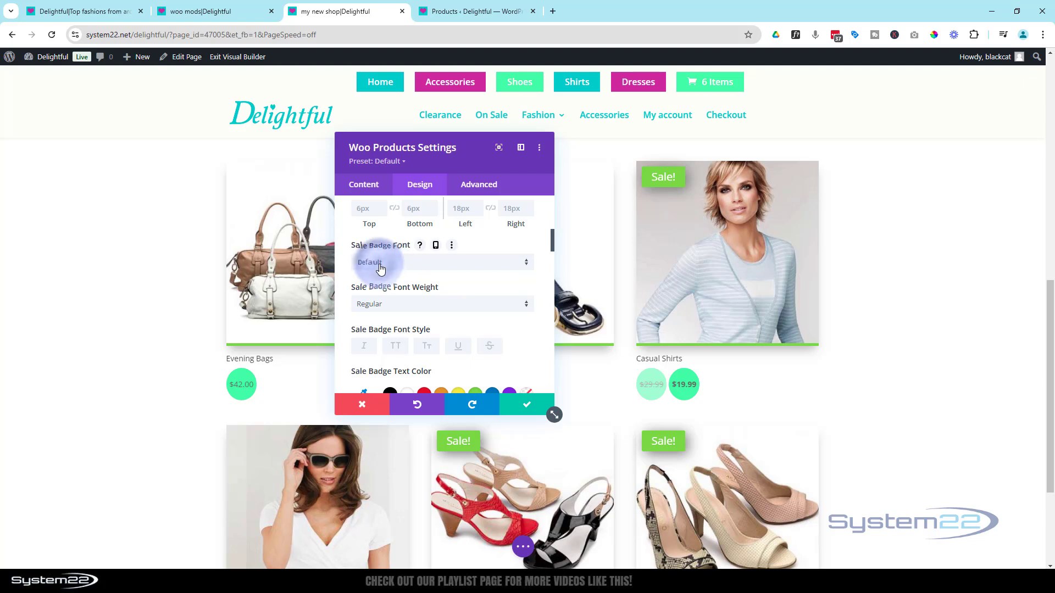
{"action": "left_click", "coordinate": [380, 267]}
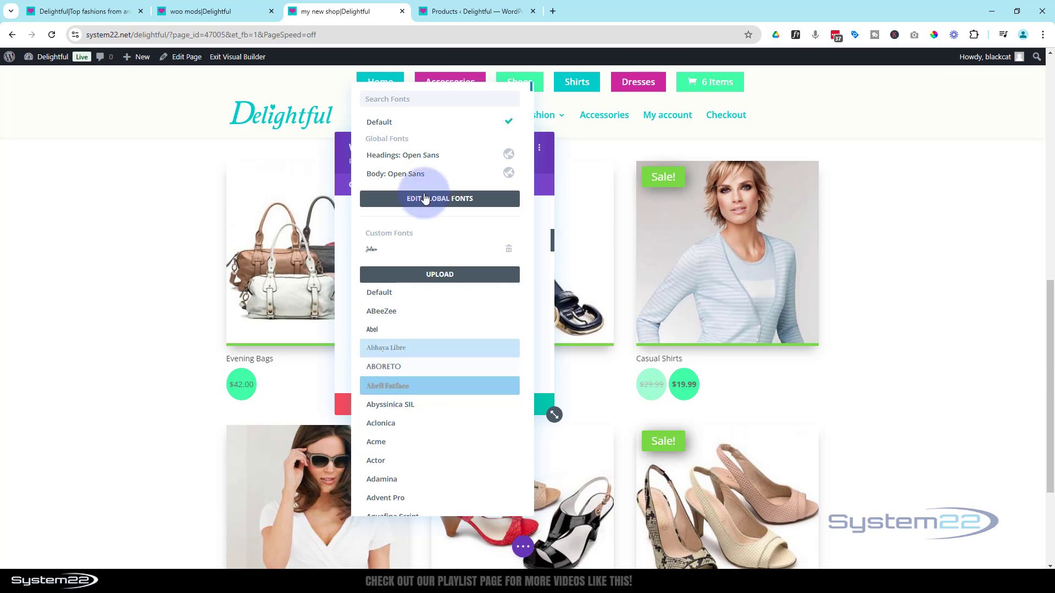
{"action": "left_click", "coordinate": [430, 124]}
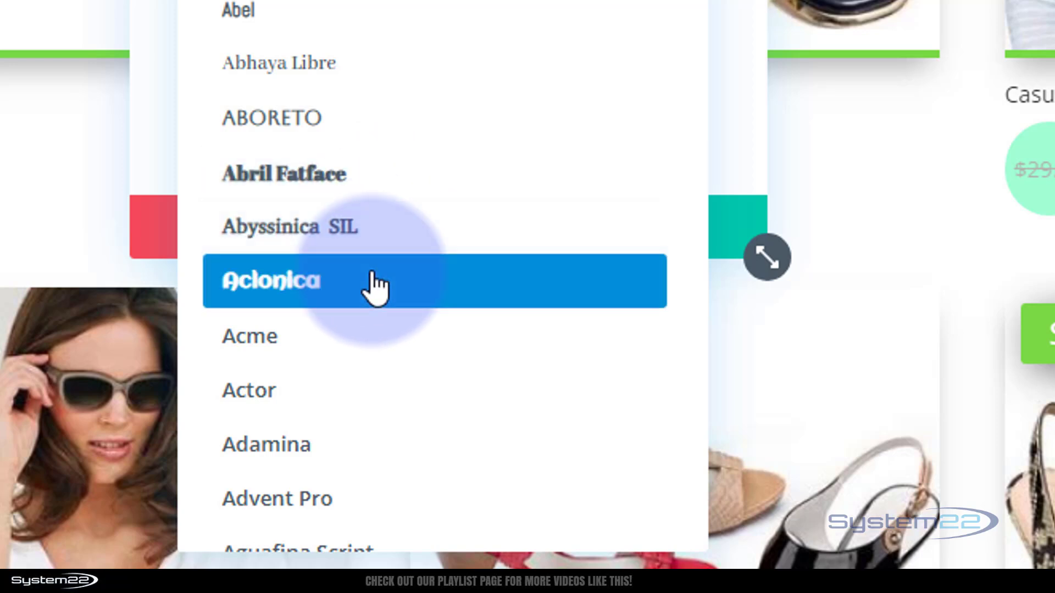
{"action": "left_click", "coordinate": [150, 1]}
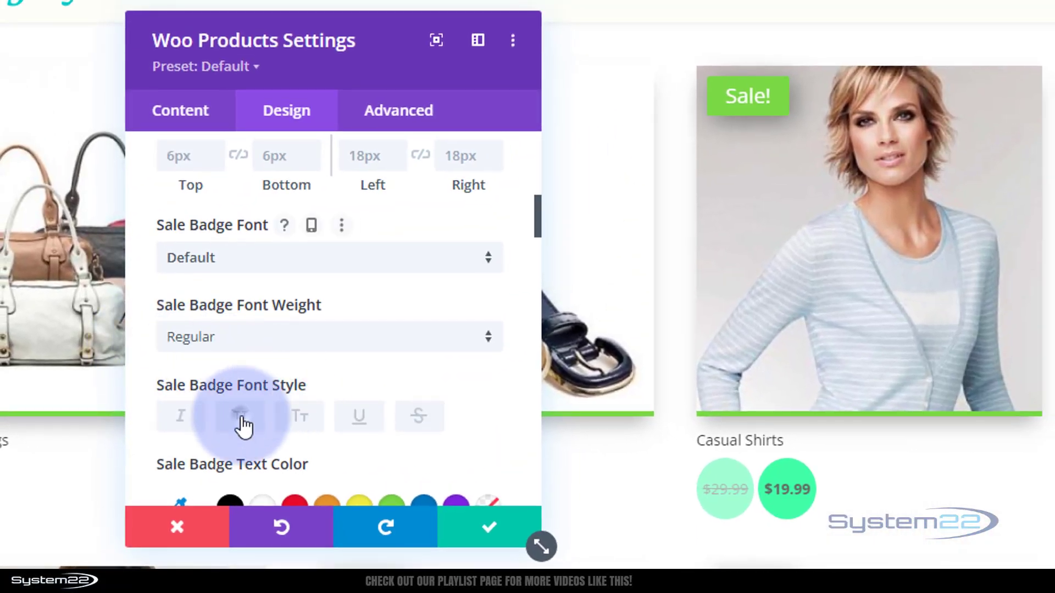
Step: Try uppercase, italic, small caps, underline and strikethrough on the sale badge text and switch every font style off again
{"action": "left_click", "coordinate": [242, 425]}
{"action": "left_click", "coordinate": [182, 423]}
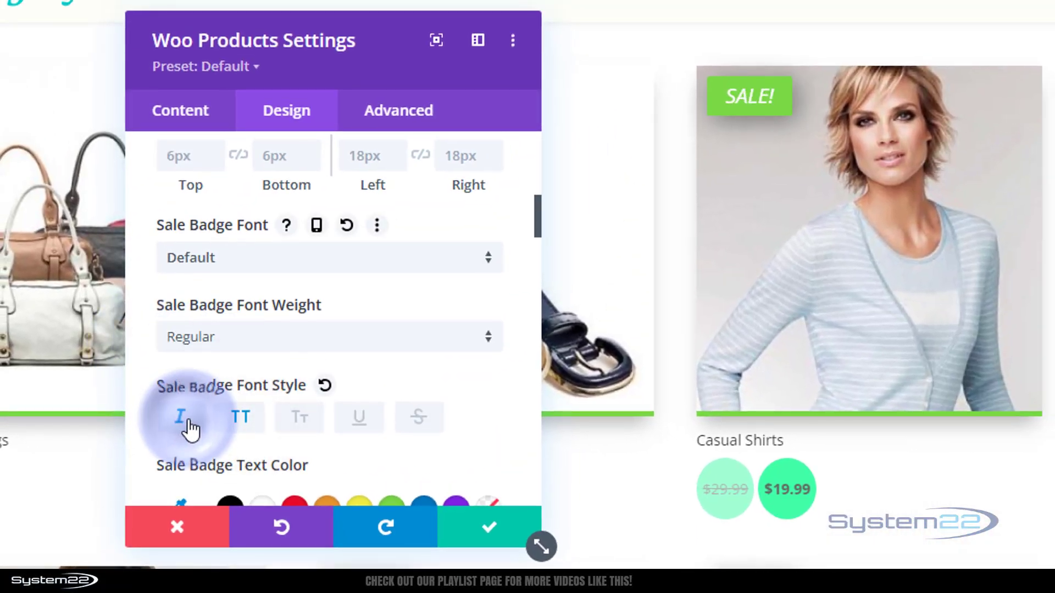
{"action": "left_click", "coordinate": [299, 423]}
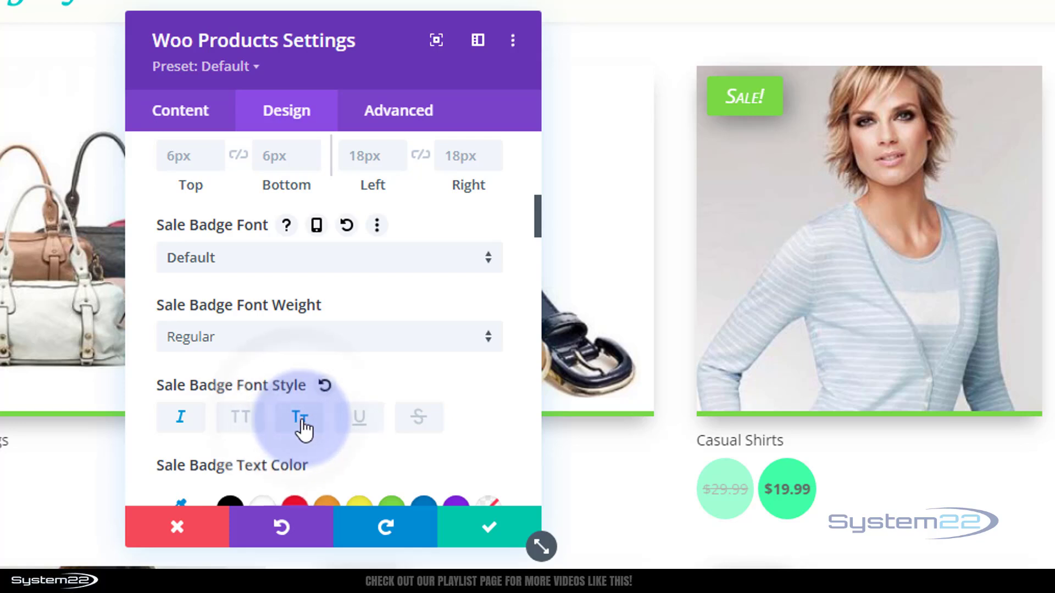
{"action": "left_click", "coordinate": [360, 429]}
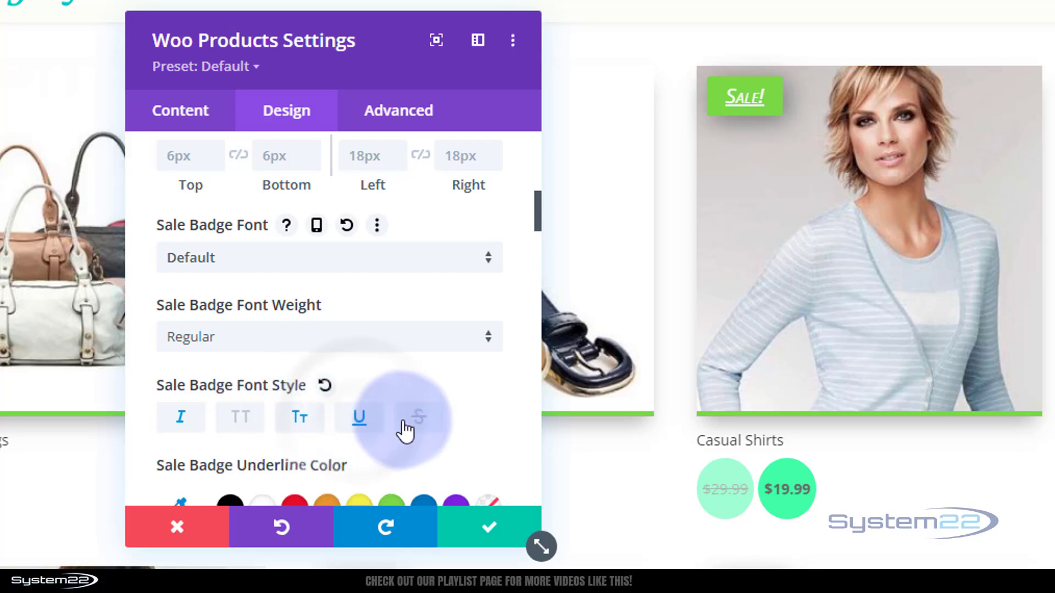
{"action": "left_click", "coordinate": [410, 431]}
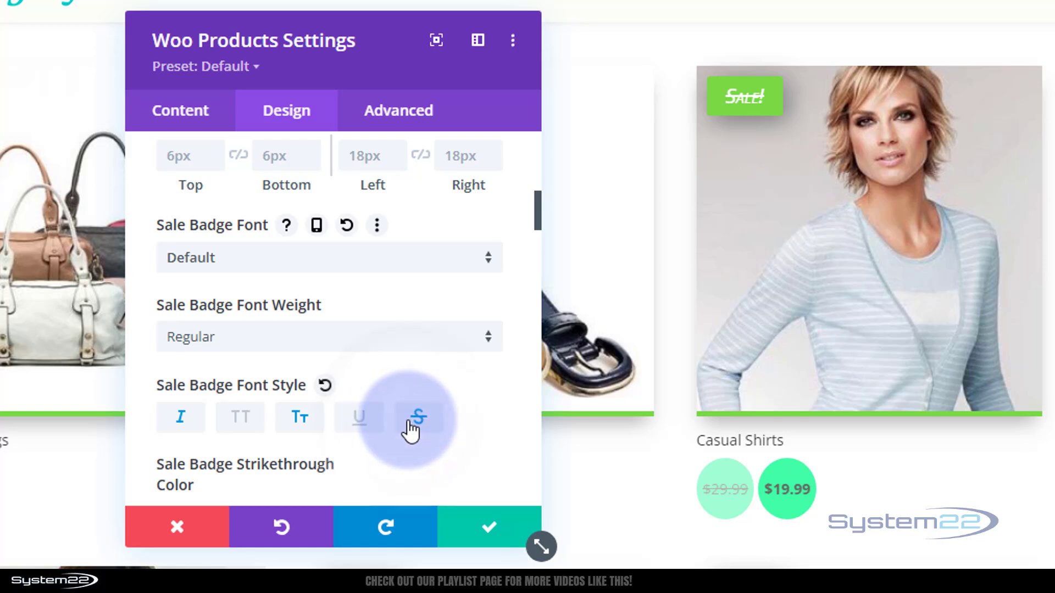
{"action": "left_click", "coordinate": [186, 426]}
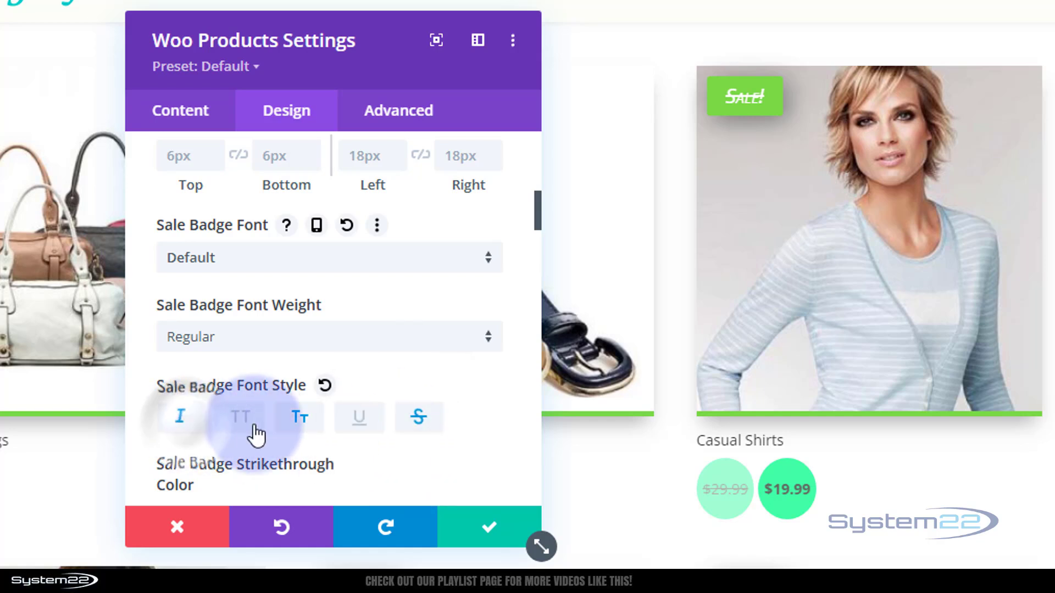
{"action": "left_click", "coordinate": [305, 426]}
{"action": "left_click", "coordinate": [419, 420]}
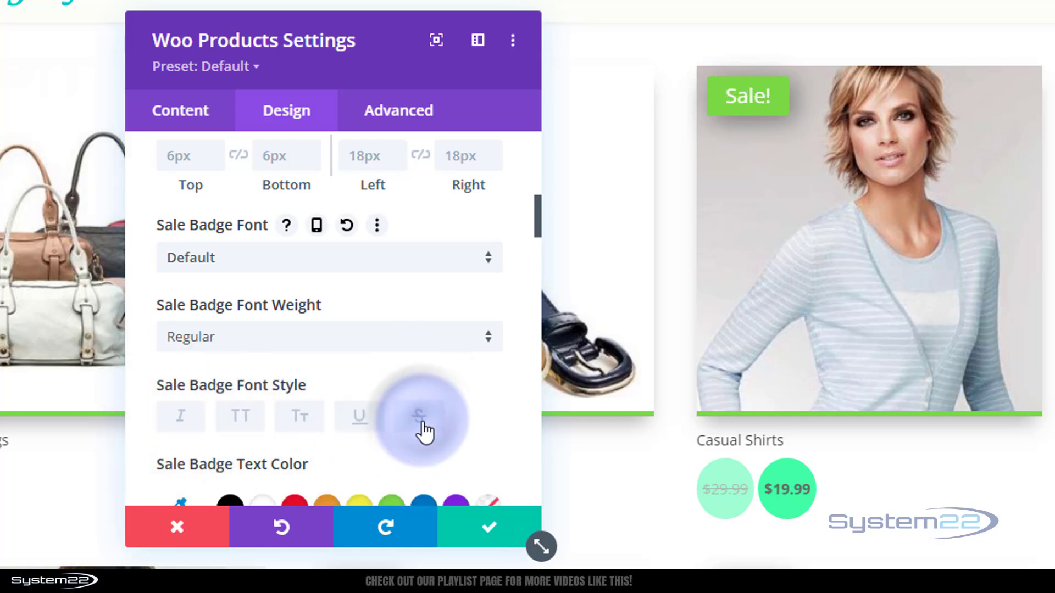
Step: Try black as the sale badge text color and settle on white (#ffffff)
{"action": "scroll", "coordinate": [425, 396], "scroll_direction": "down", "scroll_amount": 4}
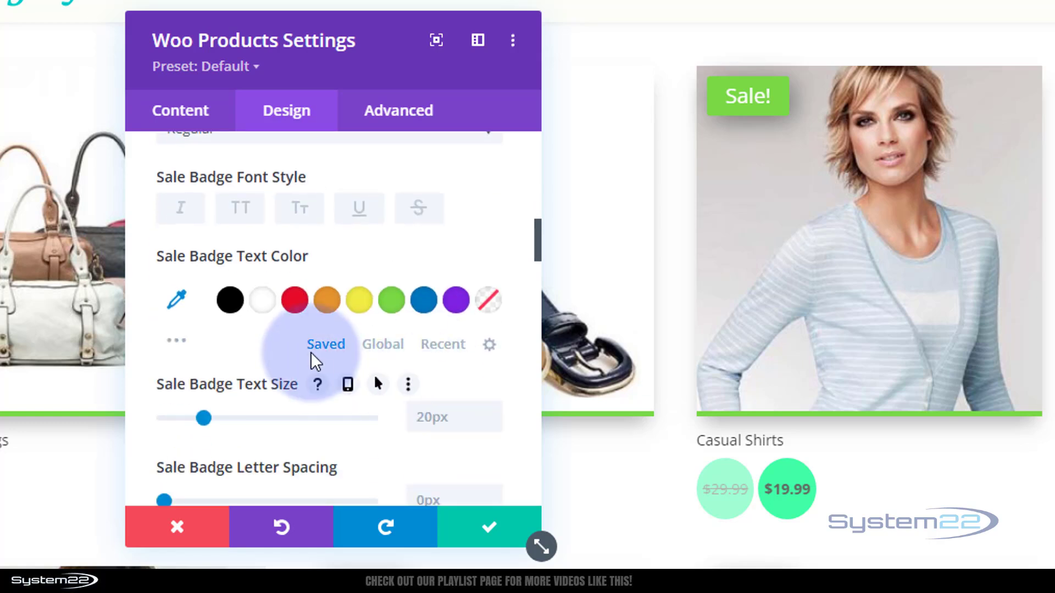
{"action": "left_click", "coordinate": [230, 300]}
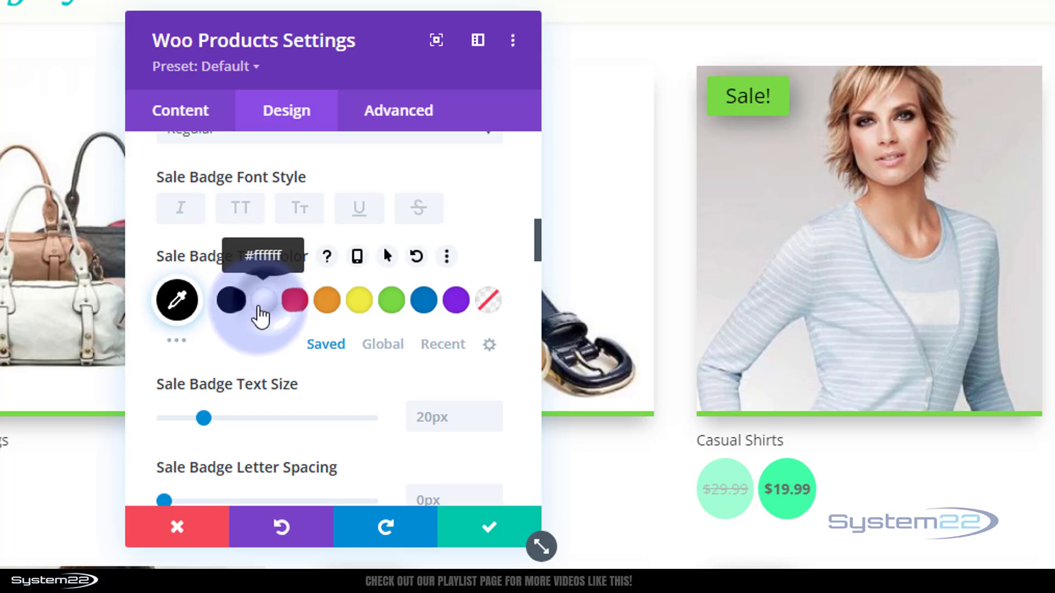
{"action": "left_click", "coordinate": [263, 305]}
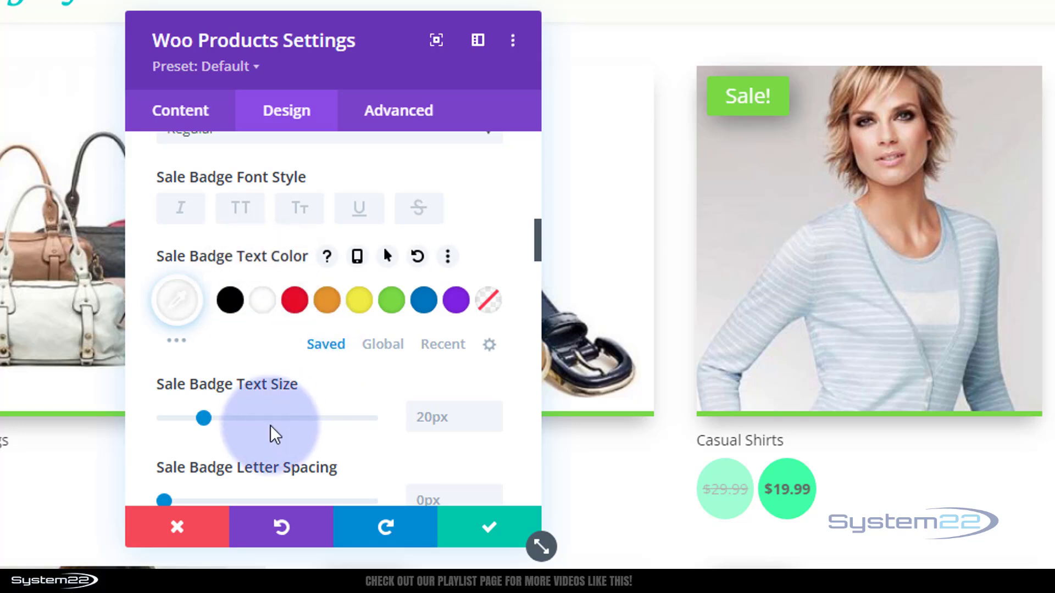
Step: Give the sale badge text the first text shadow preset, with the shadow cast straight below the letters
{"action": "scroll", "coordinate": [301, 405], "scroll_direction": "down", "scroll_amount": 4}
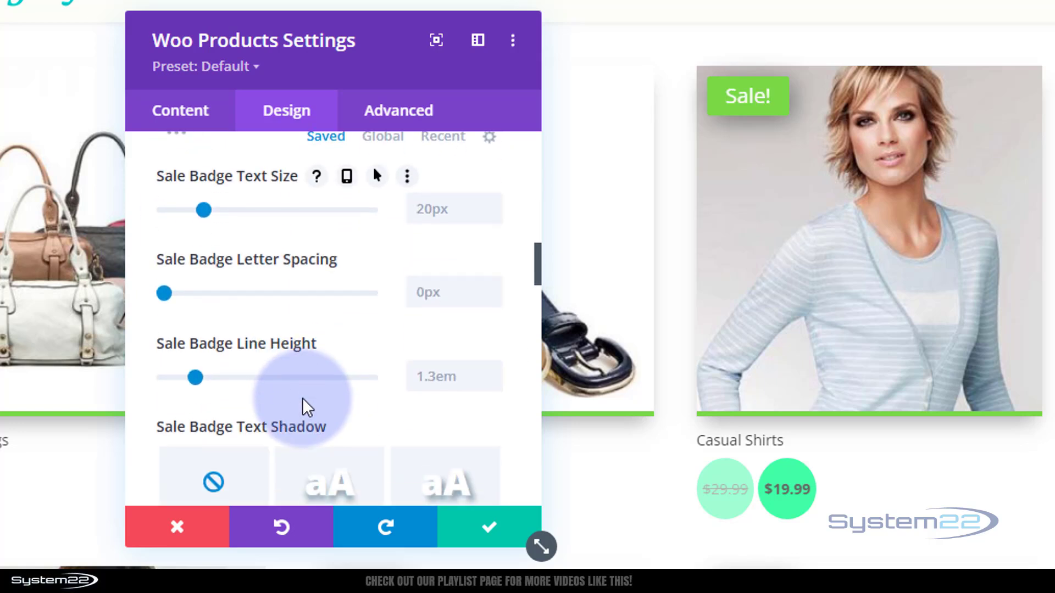
{"action": "scroll", "coordinate": [262, 362], "scroll_direction": "down", "scroll_amount": 2}
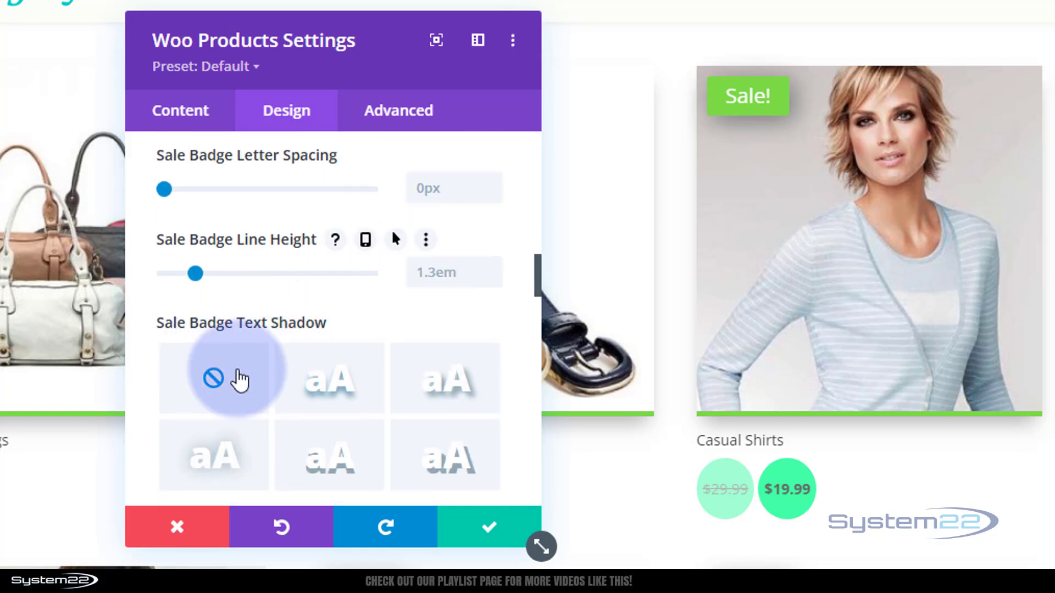
{"action": "left_click", "coordinate": [337, 393]}
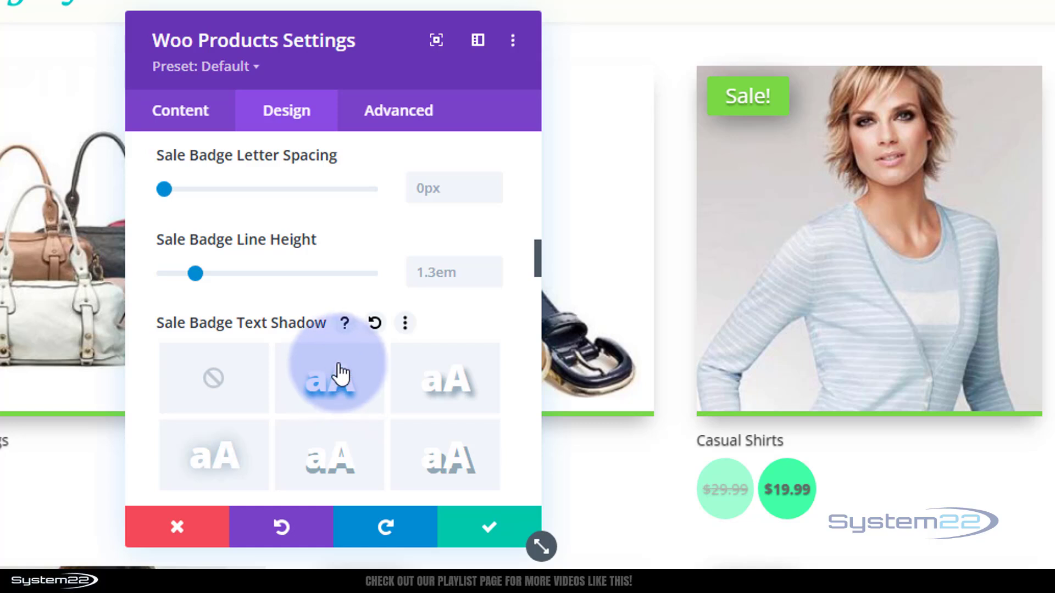
Step: Add a border only along the bottom edge of the sale badge and set its width to 3px
{"action": "scroll", "coordinate": [340, 379], "scroll_direction": "down", "scroll_amount": 5}
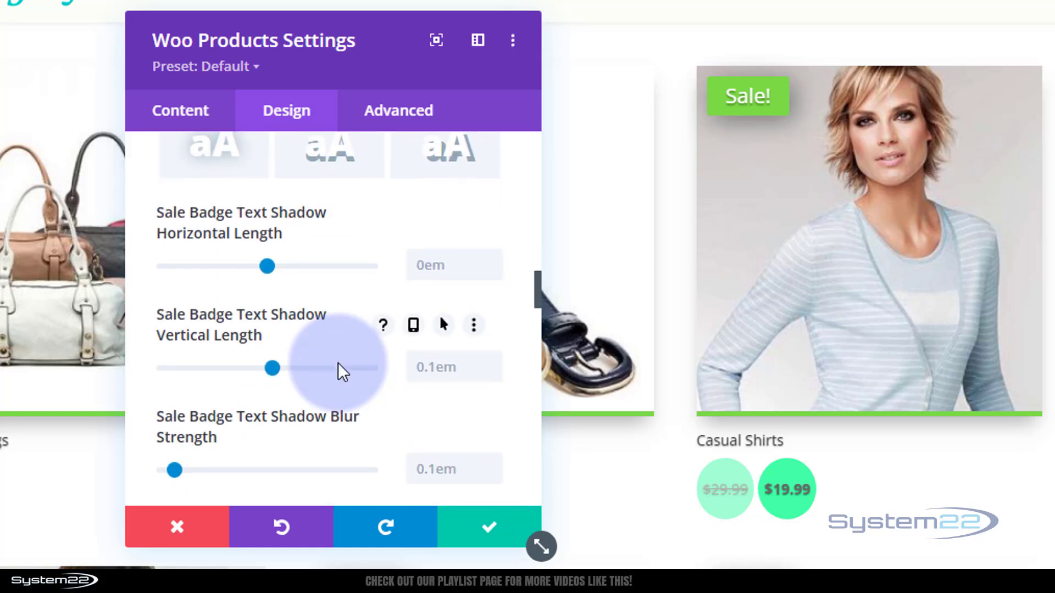
{"action": "scroll", "coordinate": [322, 352], "scroll_direction": "down", "scroll_amount": 2}
{"action": "scroll", "coordinate": [322, 348], "scroll_direction": "down", "scroll_amount": 2}
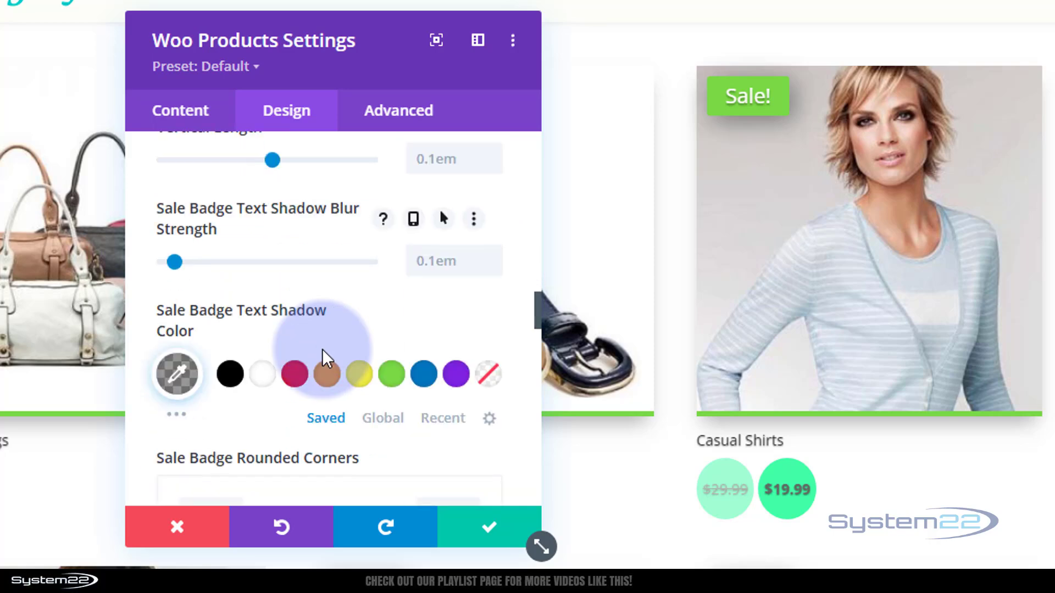
{"action": "scroll", "coordinate": [322, 348], "scroll_direction": "down", "scroll_amount": 4}
{"action": "scroll", "coordinate": [322, 348], "scroll_direction": "down", "scroll_amount": 9}
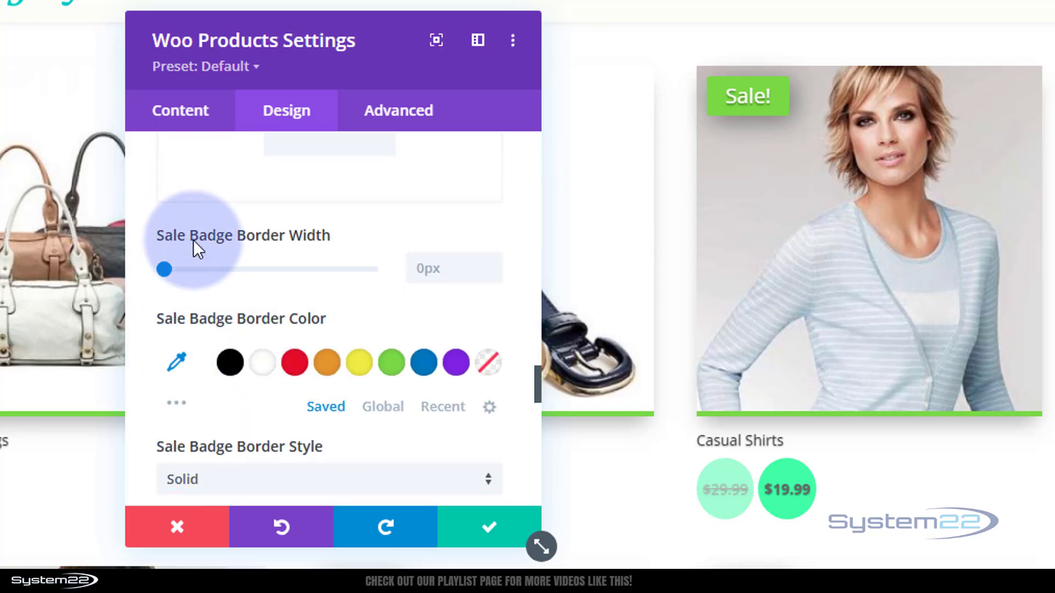
{"action": "scroll", "coordinate": [288, 297], "scroll_direction": "up", "scroll_amount": 5}
{"action": "scroll", "coordinate": [288, 295], "scroll_direction": "up", "scroll_amount": 1}
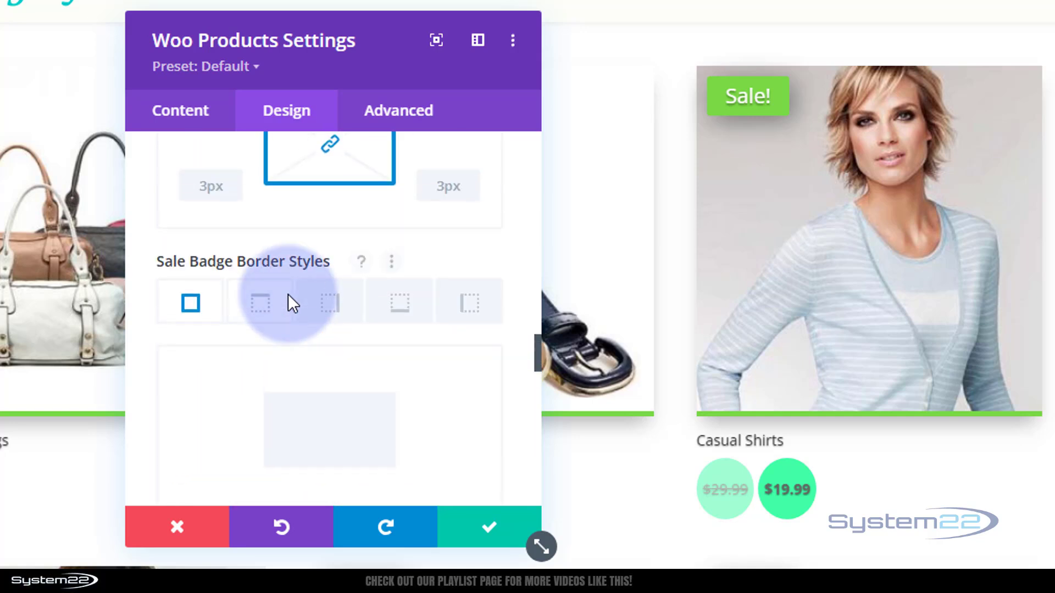
{"action": "left_click", "coordinate": [400, 303]}
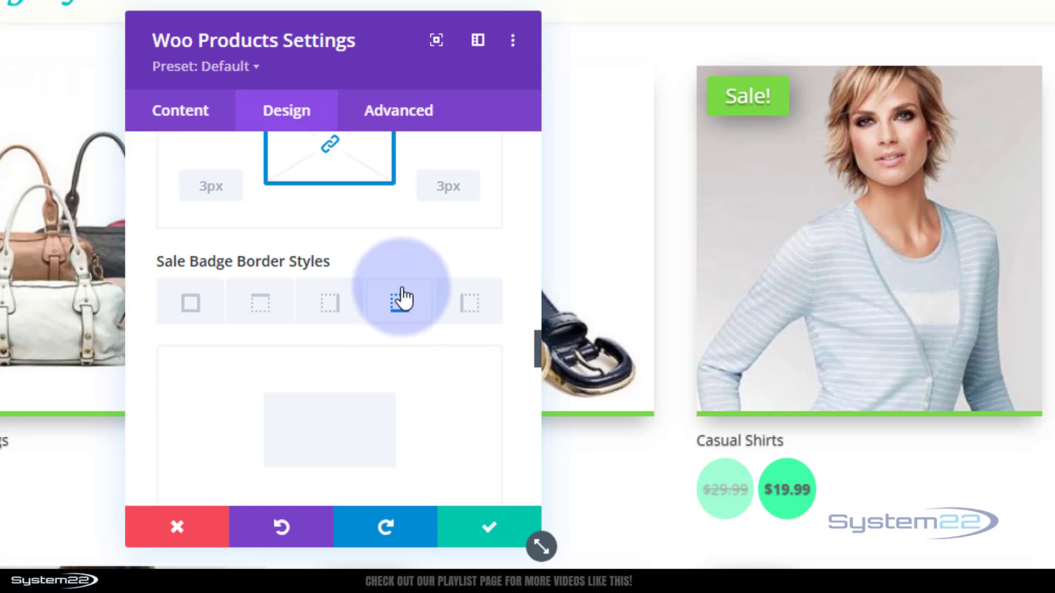
{"action": "scroll", "coordinate": [411, 346], "scroll_direction": "down", "scroll_amount": 5}
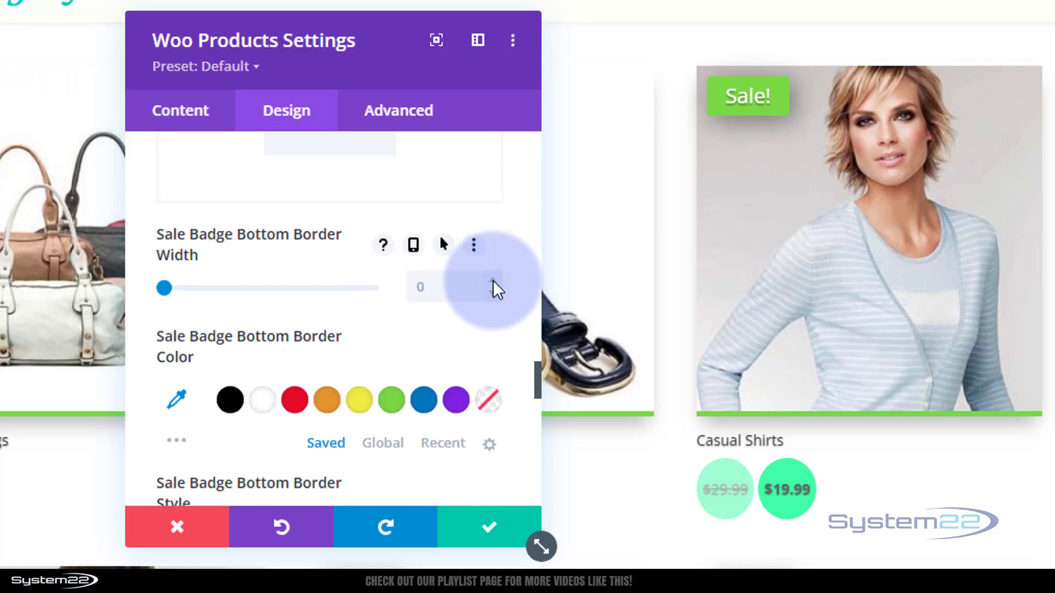
{"action": "left_click", "coordinate": [493, 281]}
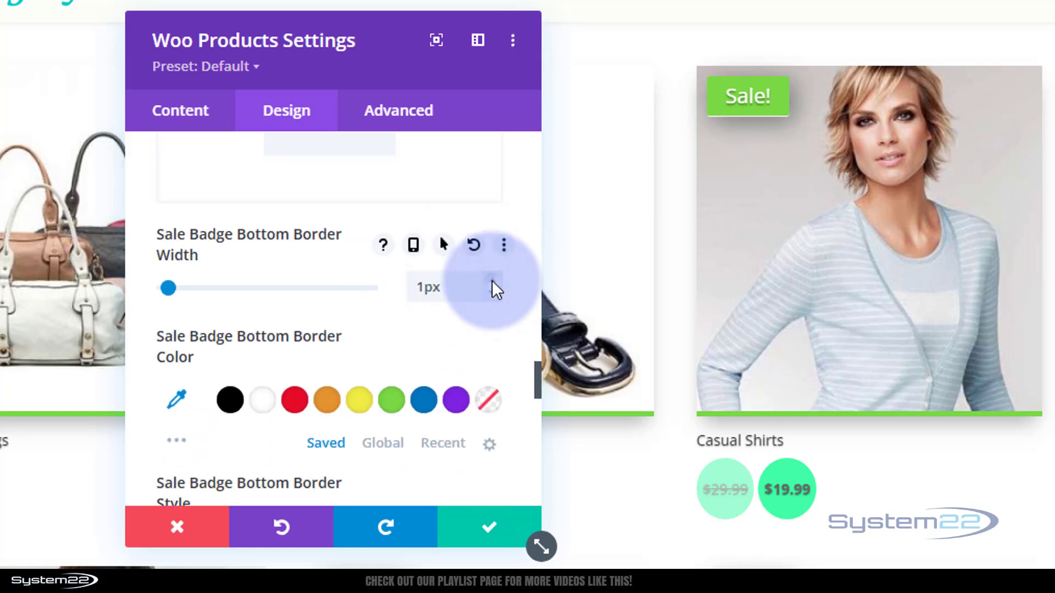
{"action": "left_click", "coordinate": [493, 281]}
{"action": "left_click", "coordinate": [493, 282]}
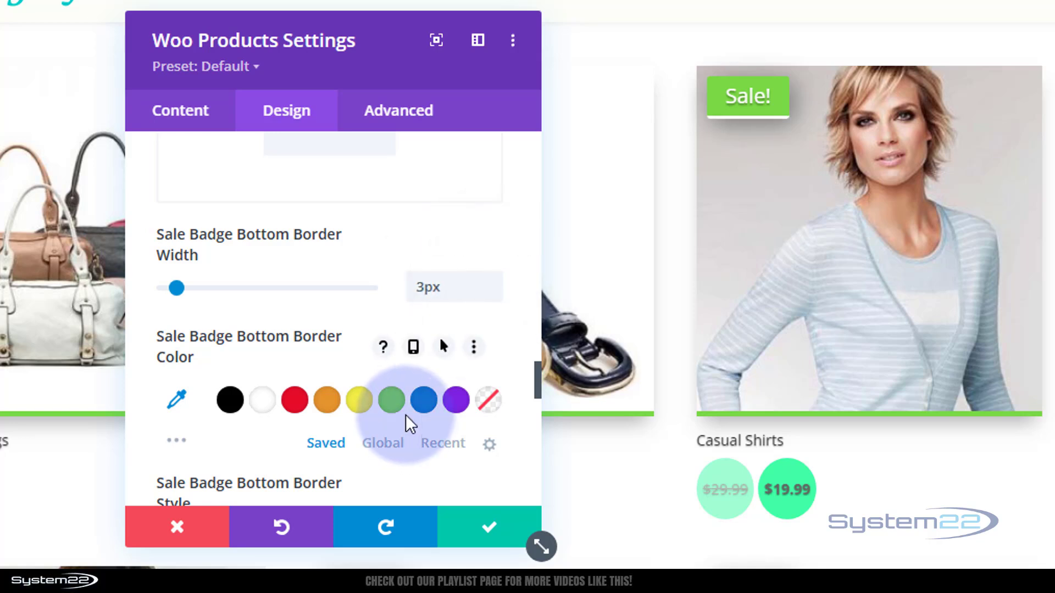
Step: Compare the box shadow presets on the sale badge and apply the one with the shadow only below the box
{"action": "scroll", "coordinate": [439, 392], "scroll_direction": "down", "scroll_amount": 5}
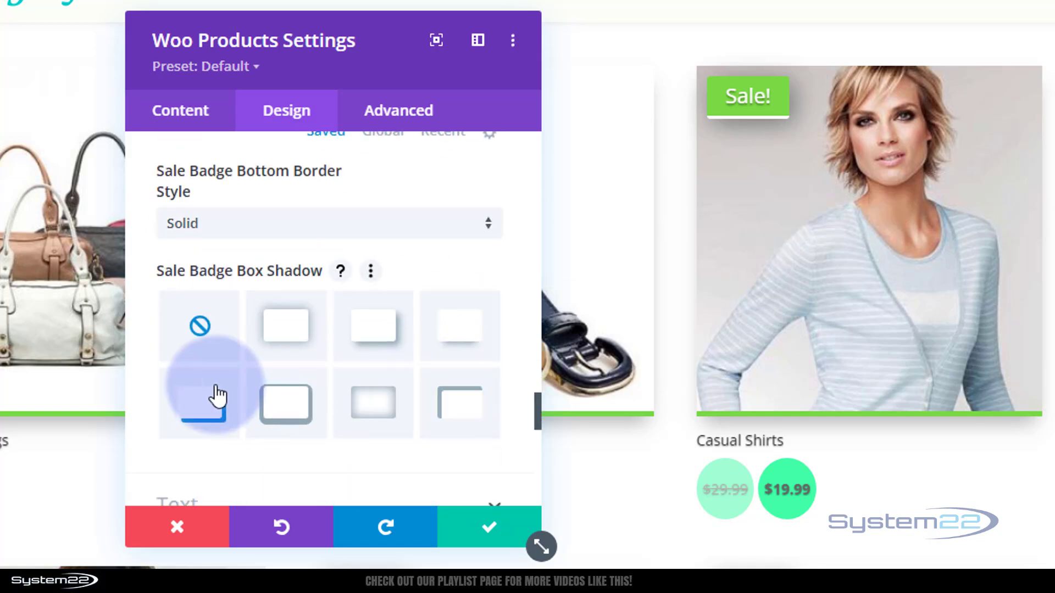
{"action": "left_click", "coordinate": [468, 338]}
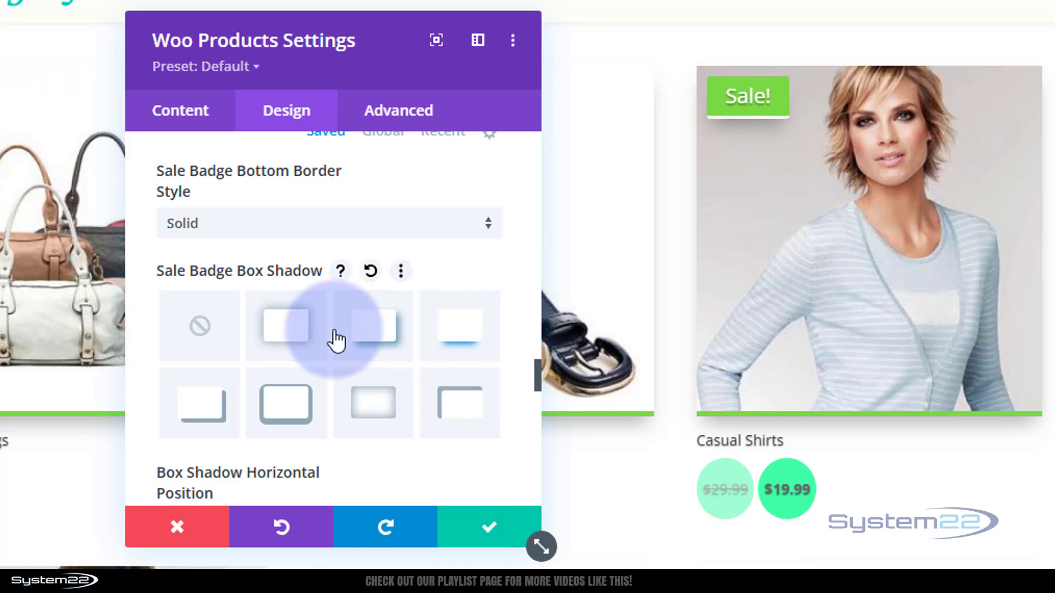
{"action": "left_click", "coordinate": [287, 333]}
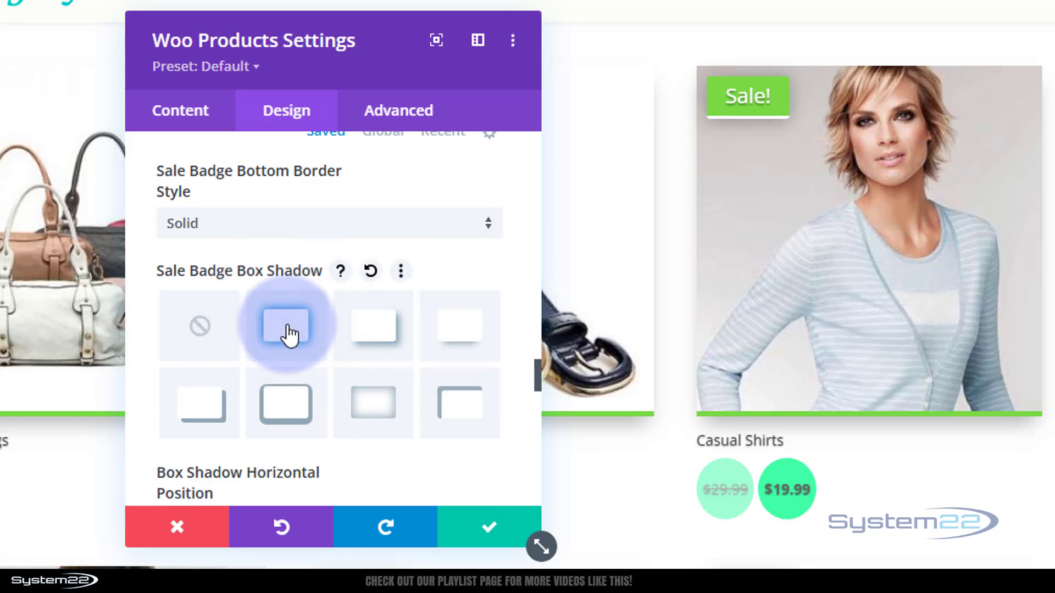
{"action": "left_click", "coordinate": [365, 349]}
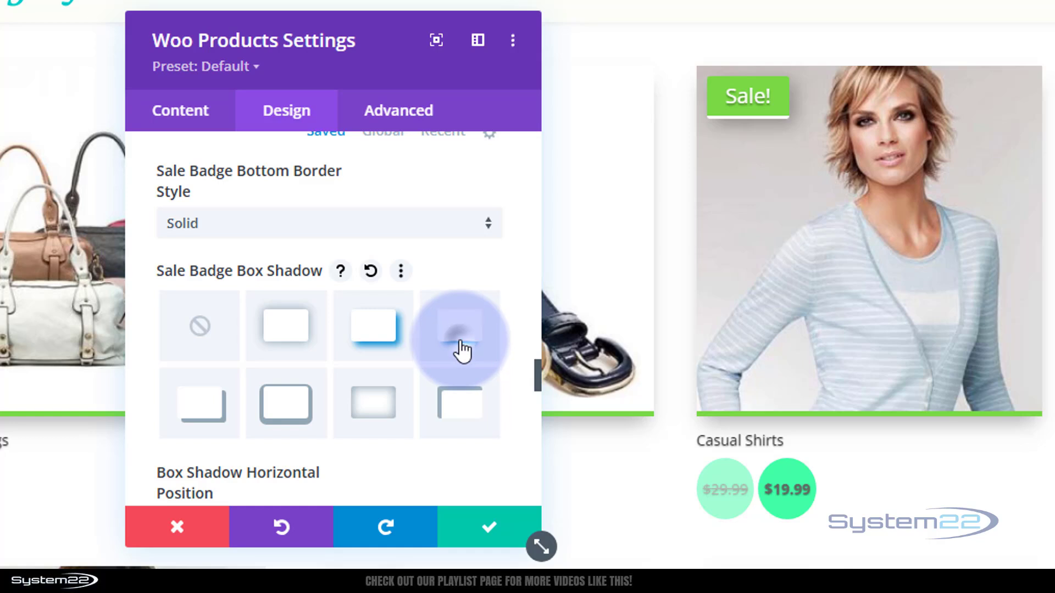
{"action": "left_click", "coordinate": [462, 348]}
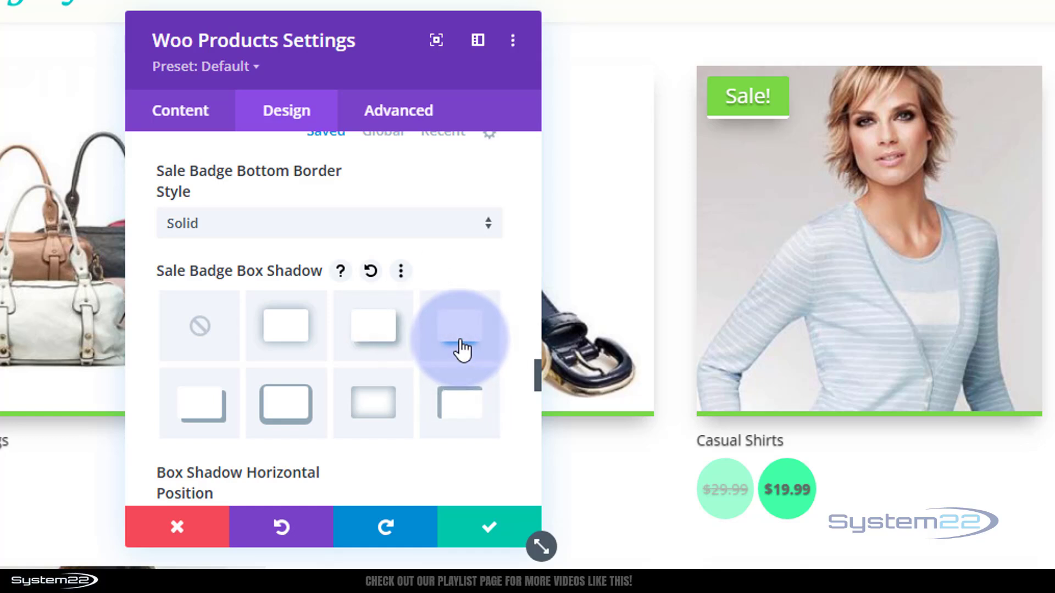
{"action": "left_click", "coordinate": [412, 356]}
Step: Set the sale badge box shadow's vertical position to 18px, blur strength to 39px and spread strength to 0px
{"action": "scroll", "coordinate": [396, 354], "scroll_direction": "down", "scroll_amount": 5}
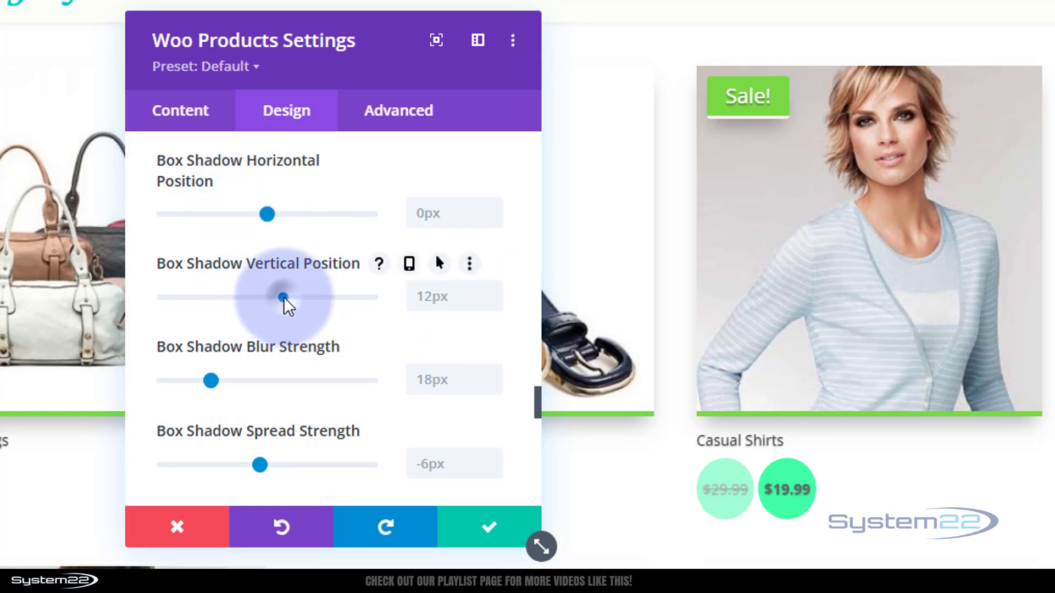
{"action": "mouse_move", "coordinate": [289, 298]}
{"action": "left_mouse_down"}
{"action": "mouse_move", "coordinate": [301, 298]}
{"action": "mouse_move", "coordinate": [290, 298]}
{"action": "left_mouse_up"}
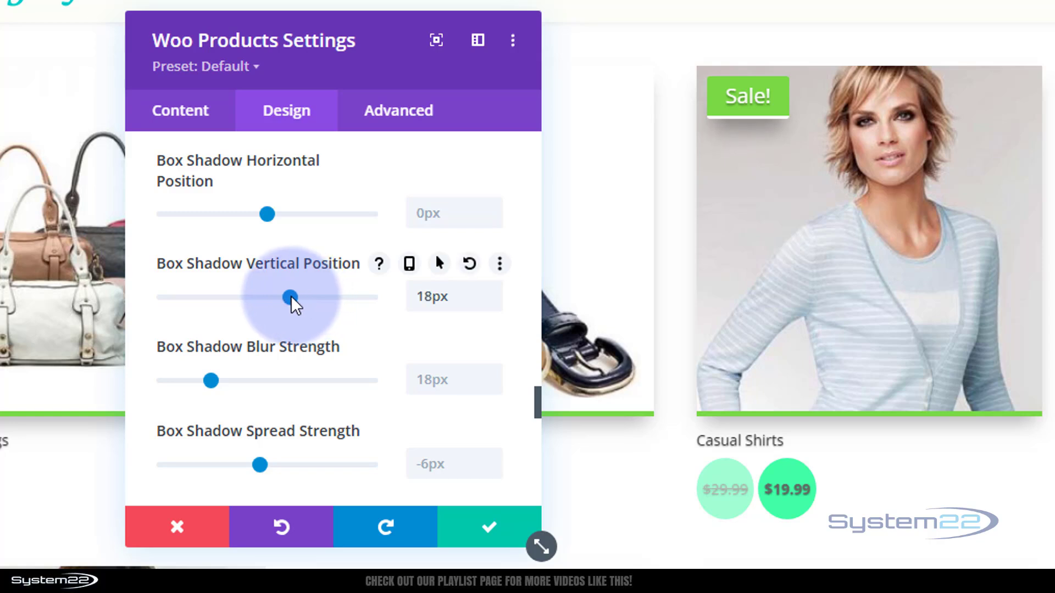
{"action": "left_click_drag", "start_coordinate": [209, 382], "coordinate": [250, 378]}
{"action": "mouse_move", "coordinate": [265, 455]}
{"action": "left_mouse_down"}
{"action": "mouse_move", "coordinate": [256, 460]}
{"action": "mouse_move", "coordinate": [268, 459]}
{"action": "left_mouse_up"}
{"action": "left_click_drag", "start_coordinate": [244, 380], "coordinate": [265, 374]}
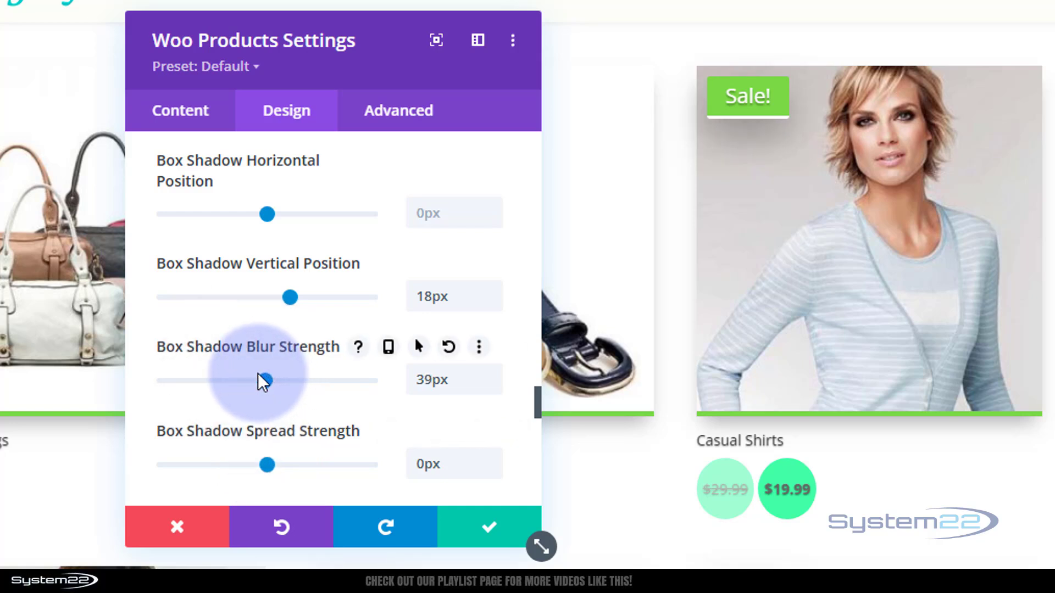
Step: Open the product title text settings and make the titles underlined and uppercase
{"action": "scroll", "coordinate": [410, 426], "scroll_direction": "down", "scroll_amount": 3}
{"action": "scroll", "coordinate": [424, 423], "scroll_direction": "down", "scroll_amount": 5}
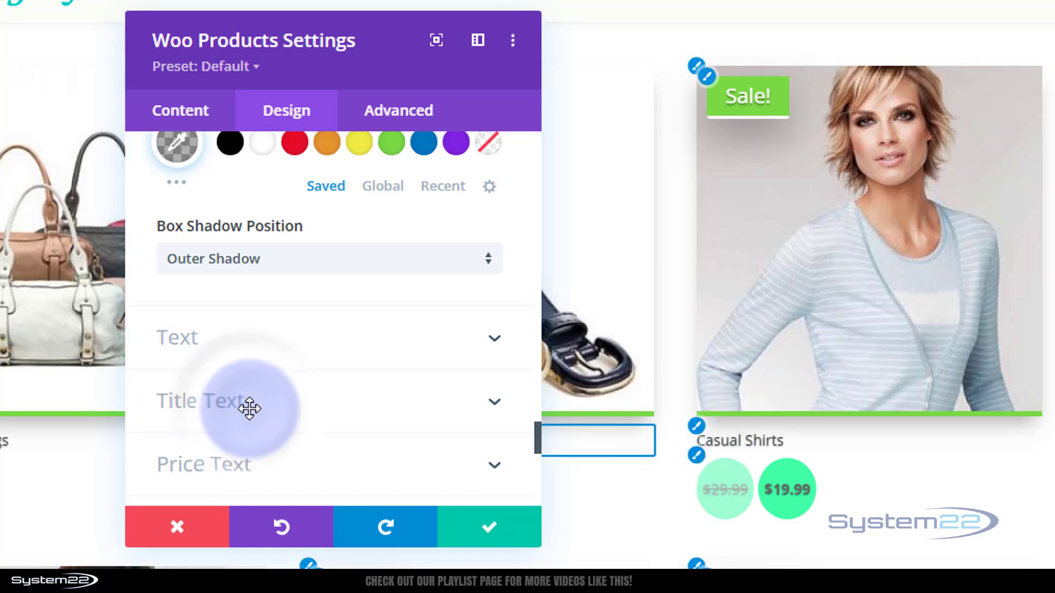
{"action": "left_click", "coordinate": [373, 409]}
{"action": "scroll", "coordinate": [361, 352], "scroll_direction": "down", "scroll_amount": 1}
{"action": "left_click", "coordinate": [350, 294]}
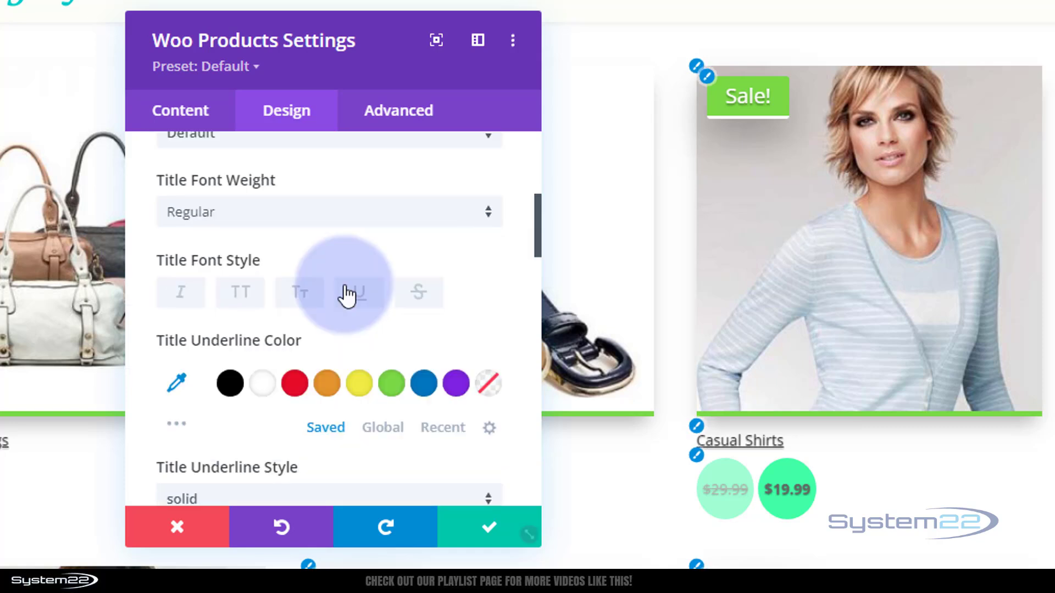
{"action": "left_click", "coordinate": [244, 299]}
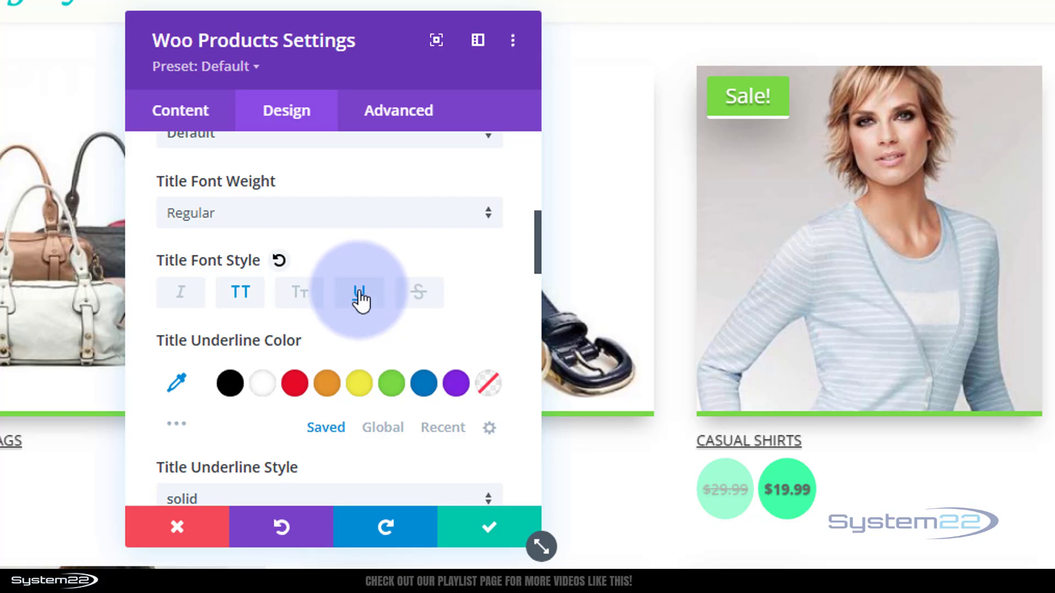
Step: Remove the underline from the product titles and set the title text size to 18px
{"action": "left_click", "coordinate": [360, 297]}
{"action": "scroll", "coordinate": [361, 299], "scroll_direction": "down", "scroll_amount": 2}
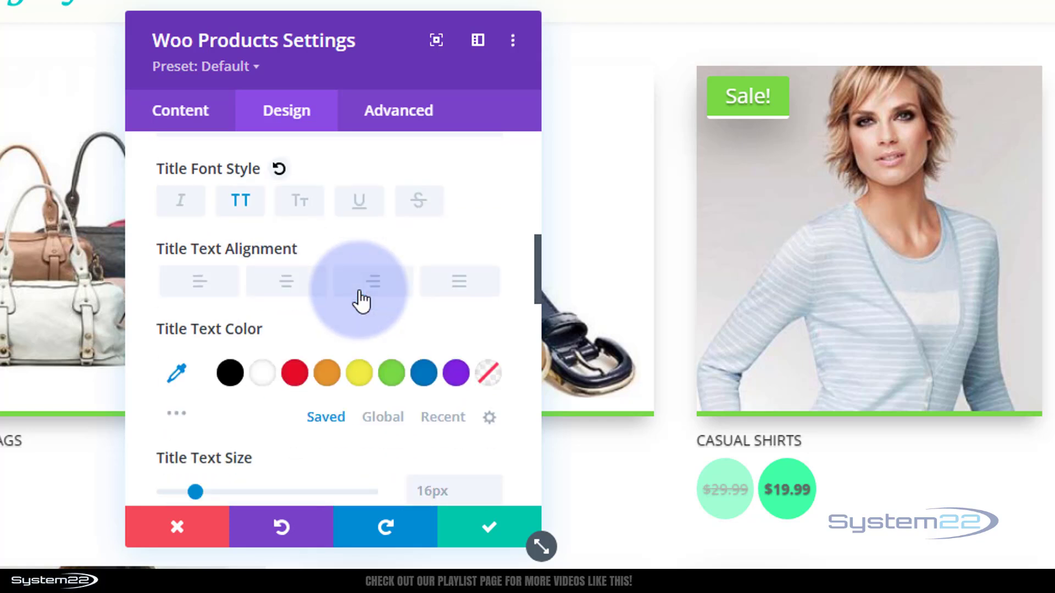
{"action": "scroll", "coordinate": [330, 385], "scroll_direction": "down", "scroll_amount": 4}
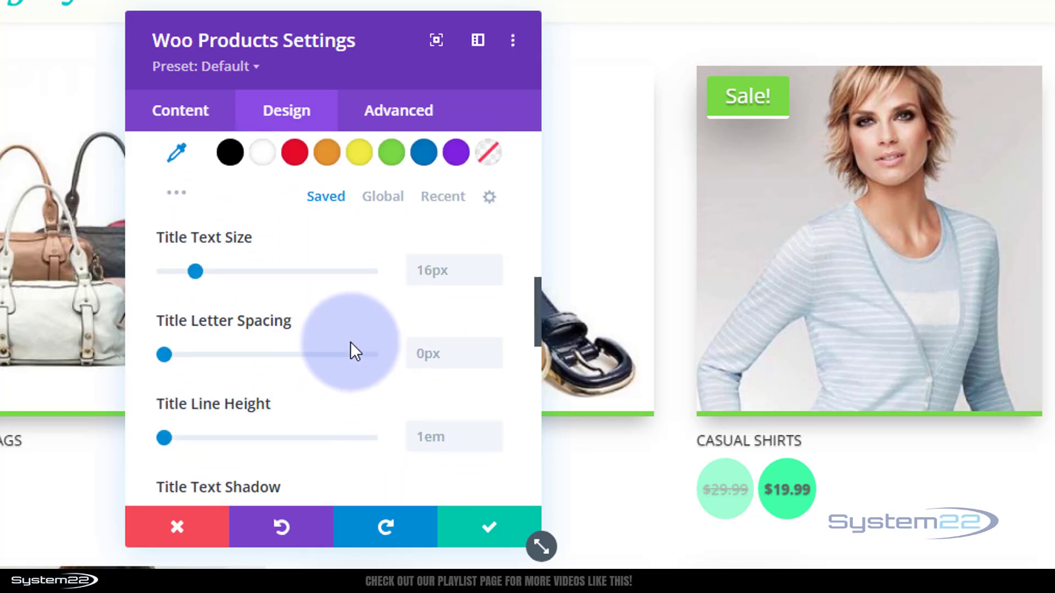
{"action": "double_click", "coordinate": [430, 275]}
{"action": "type", "text": "18"}
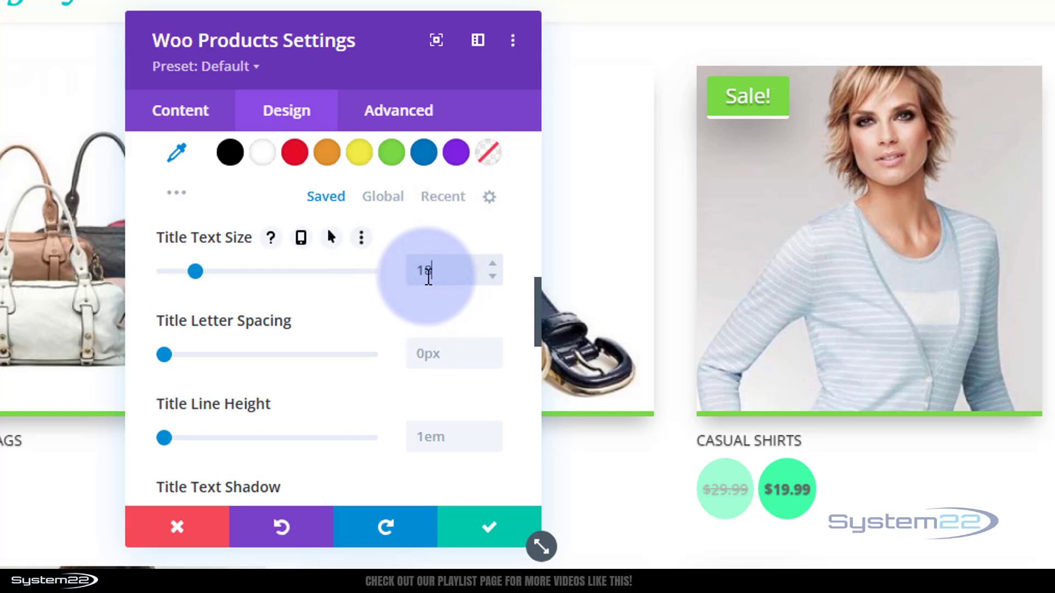
{"action": "type", "text": "px"}
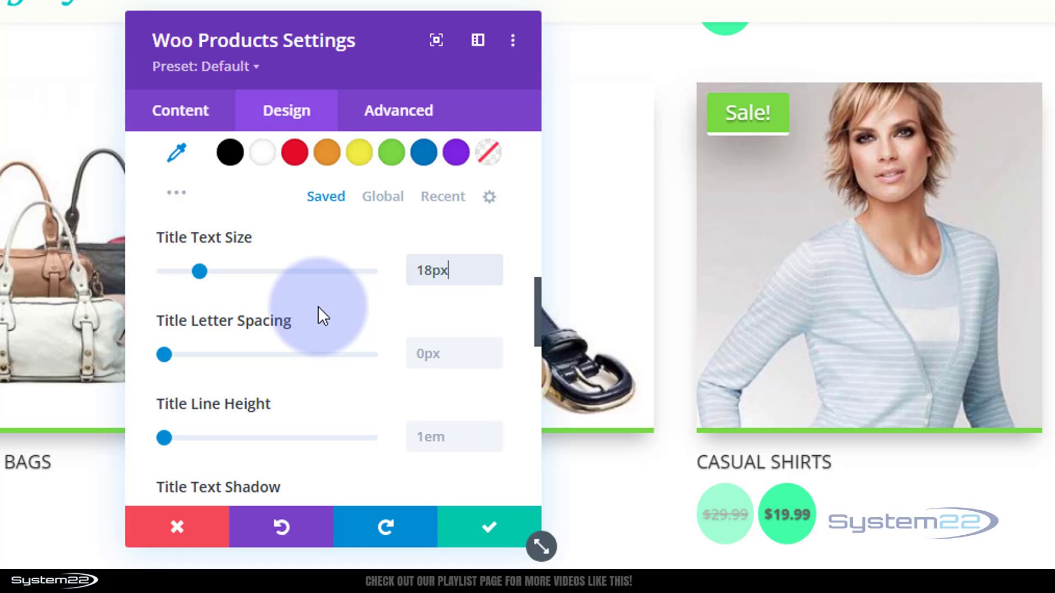
Step: Open the price text settings, colour the product prices white and centre-align them
{"action": "scroll", "coordinate": [318, 303], "scroll_direction": "down", "scroll_amount": 10}
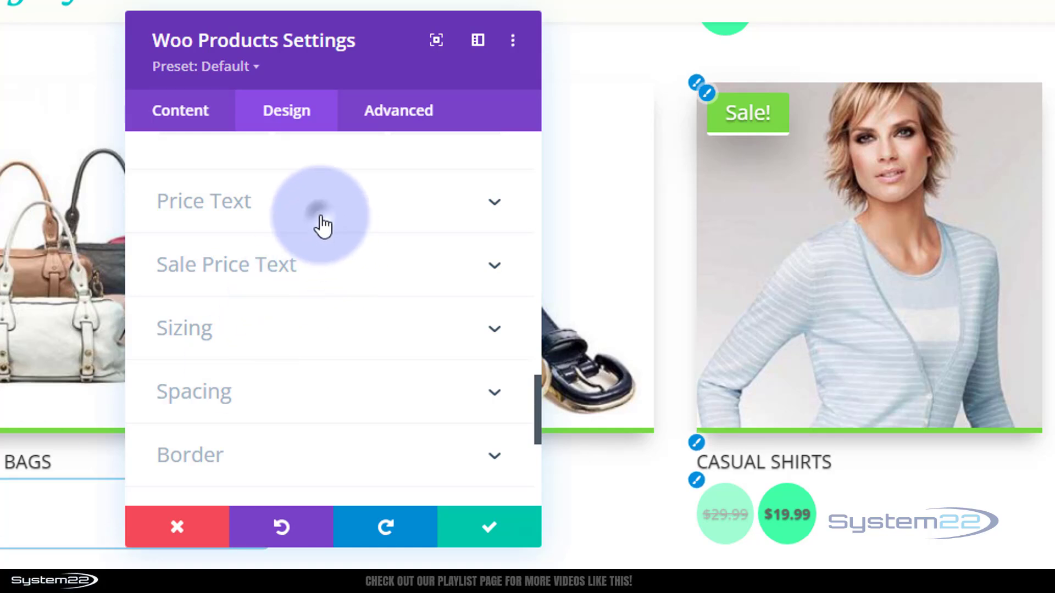
{"action": "left_click", "coordinate": [495, 201]}
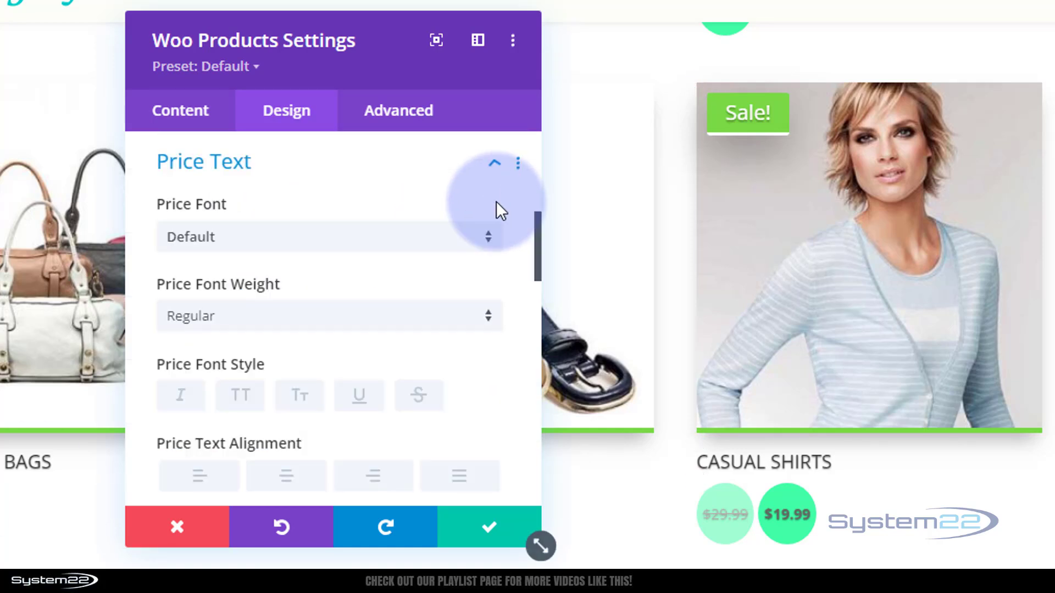
{"action": "scroll", "coordinate": [299, 403], "scroll_direction": "down", "scroll_amount": 4}
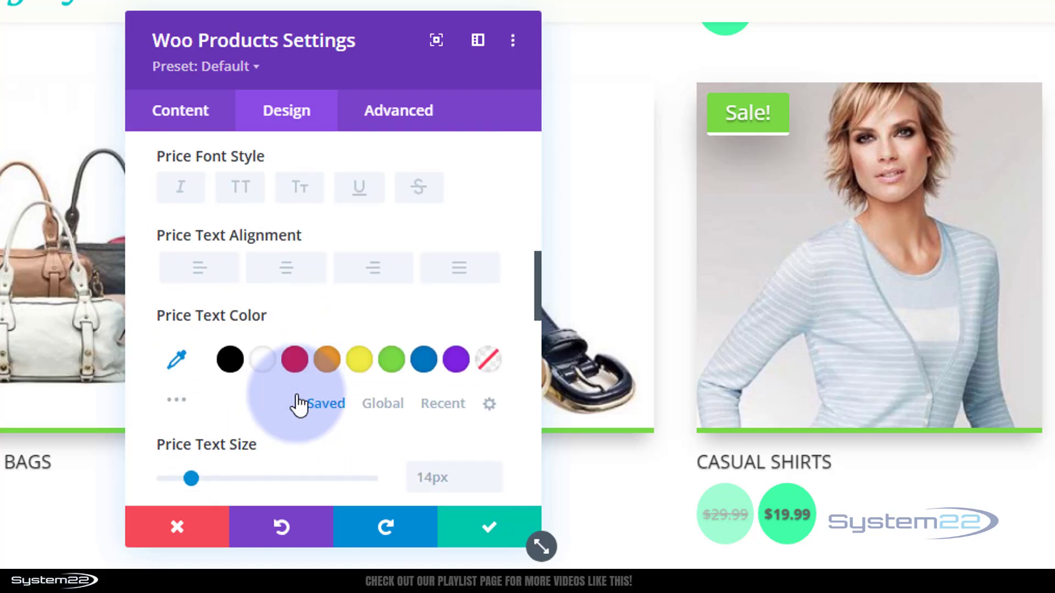
{"action": "left_click", "coordinate": [261, 361]}
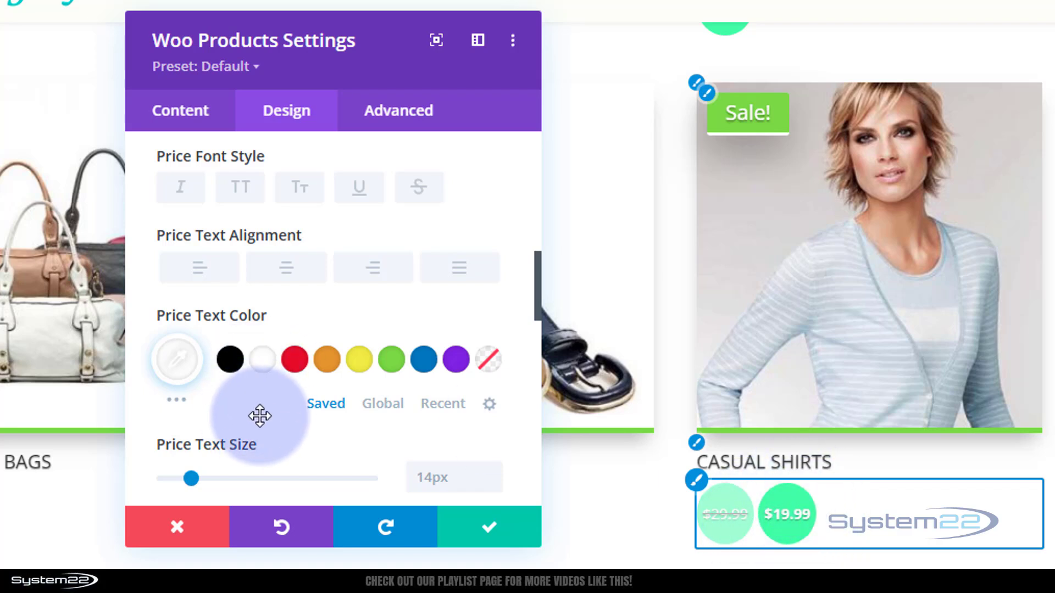
{"action": "left_click", "coordinate": [288, 265]}
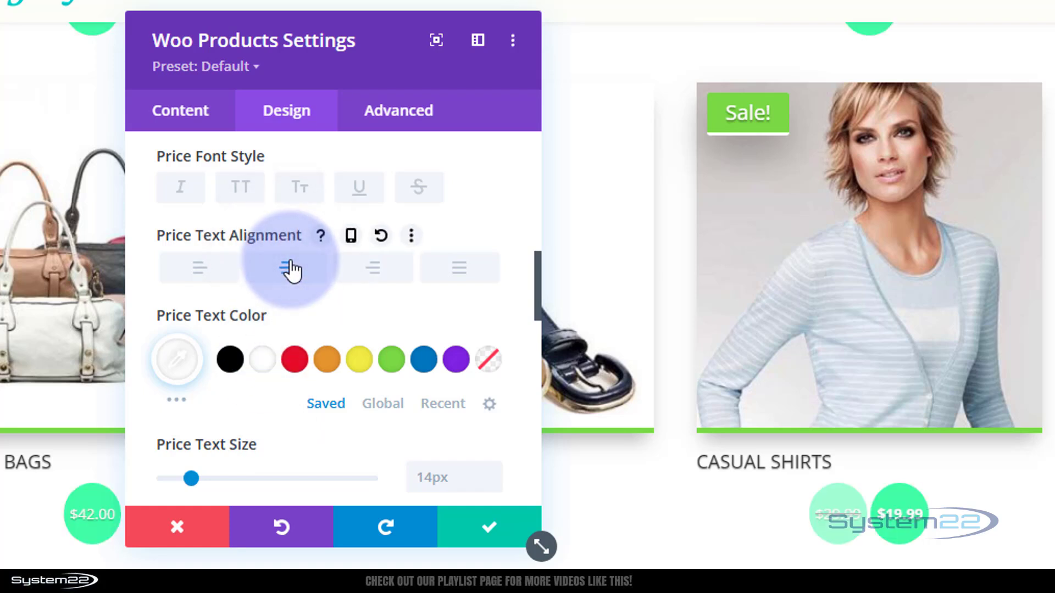
Step: Set the price text size to 23px and keep the price text shadow set to none
{"action": "scroll", "coordinate": [306, 292], "scroll_direction": "down", "scroll_amount": 2}
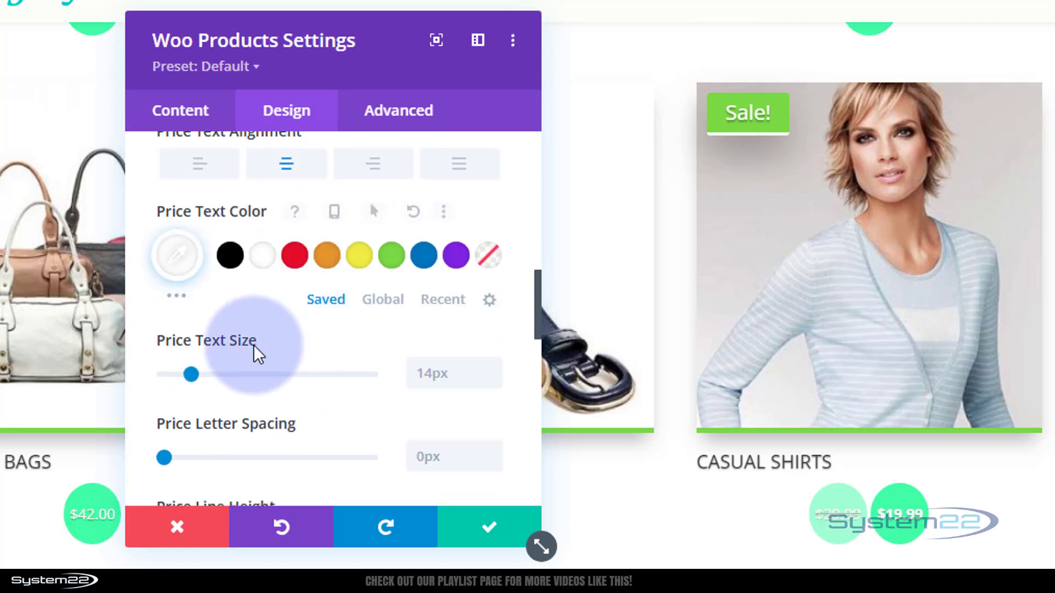
{"action": "left_click_drag", "start_coordinate": [187, 375], "coordinate": [213, 367]}
{"action": "scroll", "coordinate": [213, 367], "scroll_direction": "down", "scroll_amount": 4}
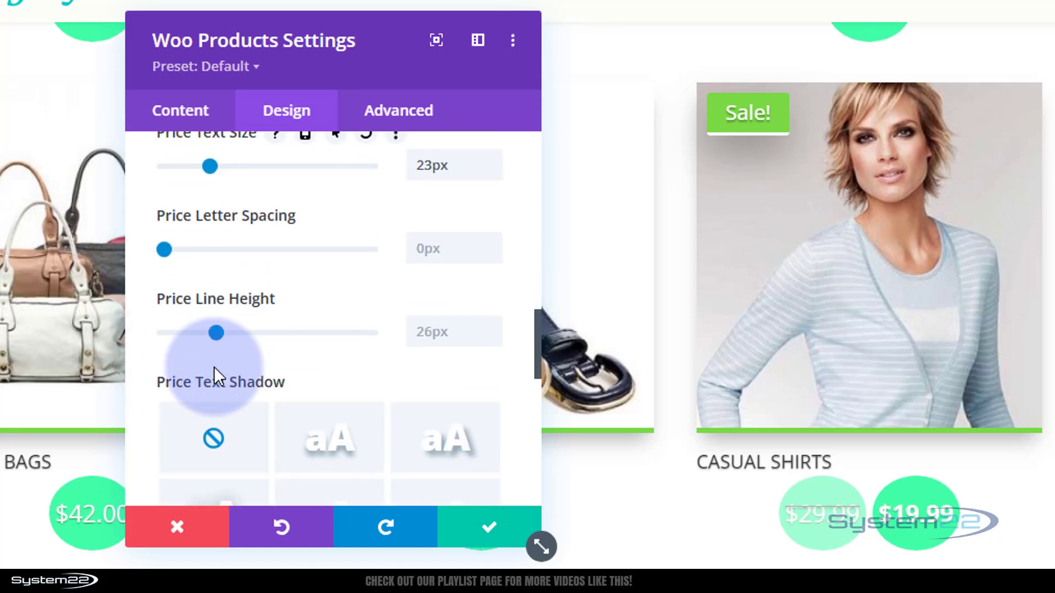
{"action": "scroll", "coordinate": [217, 359], "scroll_direction": "down", "scroll_amount": 4}
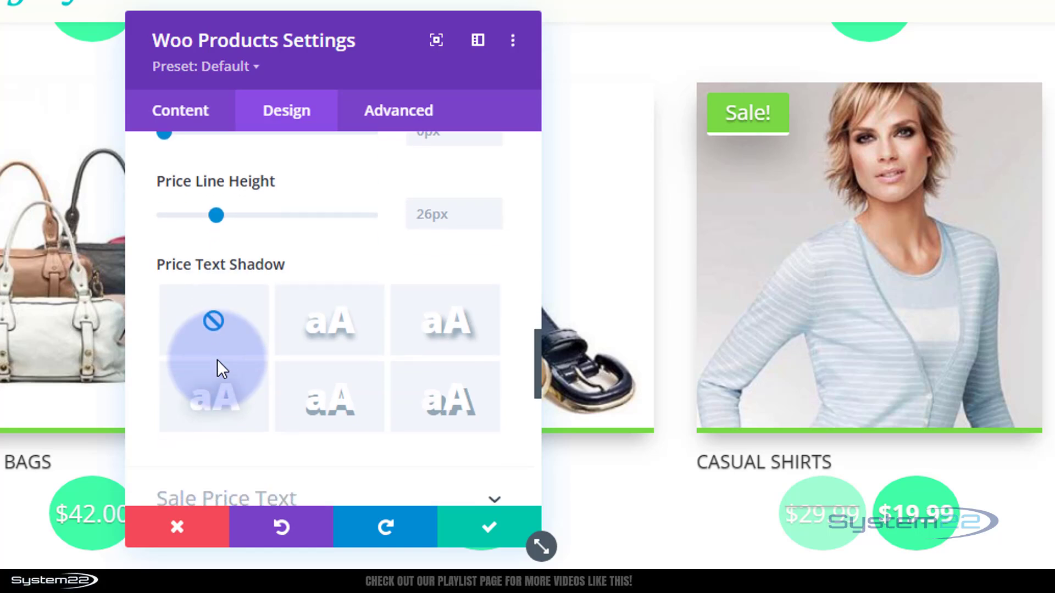
{"action": "left_click", "coordinate": [230, 256]}
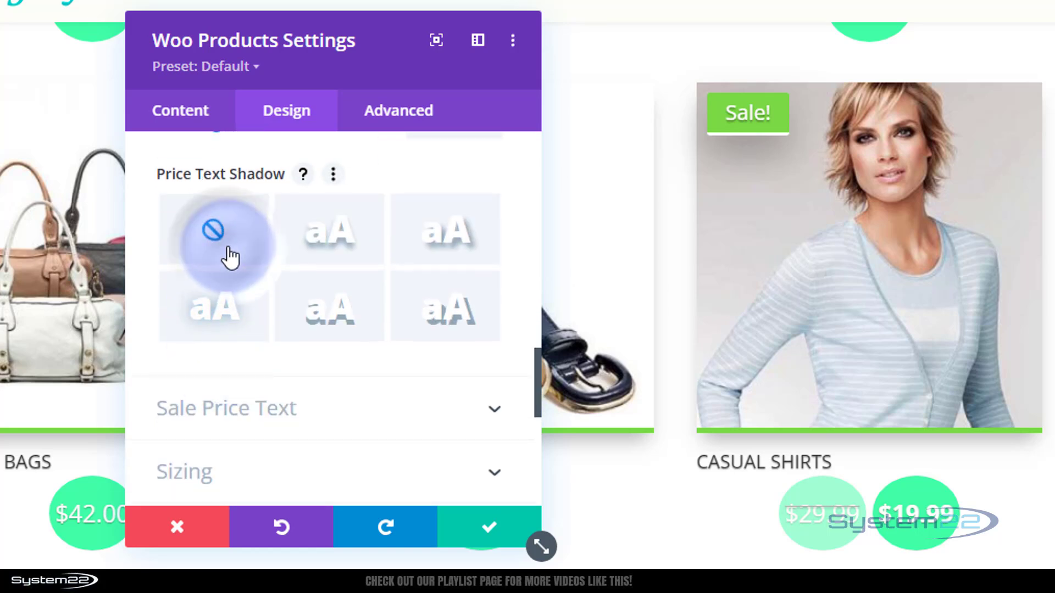
Step: Open the sale price text settings and review the font, colour, size and spacing options
{"action": "scroll", "coordinate": [294, 188], "scroll_direction": "down", "scroll_amount": 5}
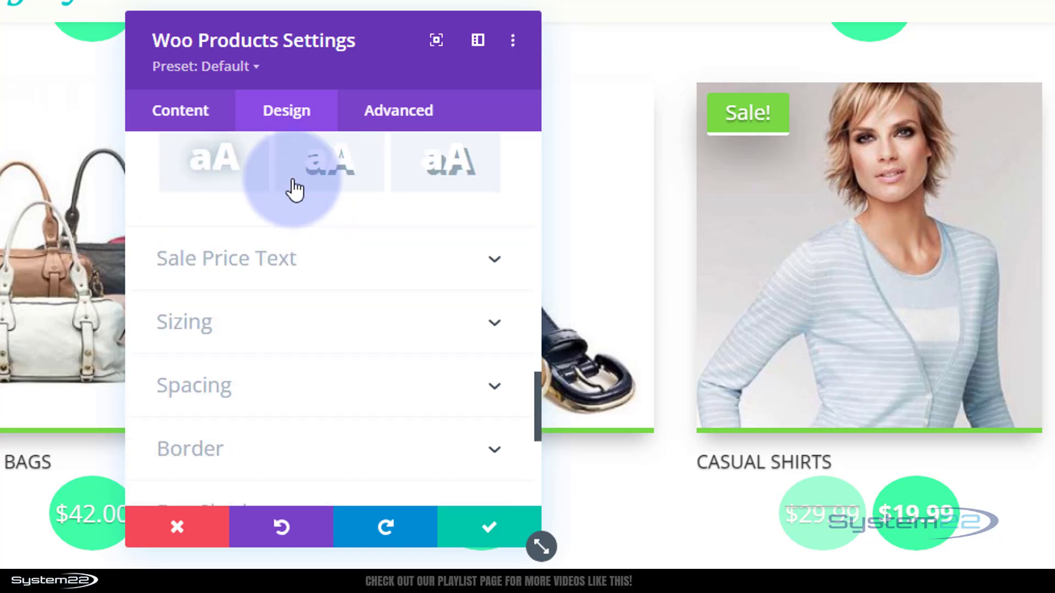
{"action": "scroll", "coordinate": [294, 189], "scroll_direction": "up", "scroll_amount": 2}
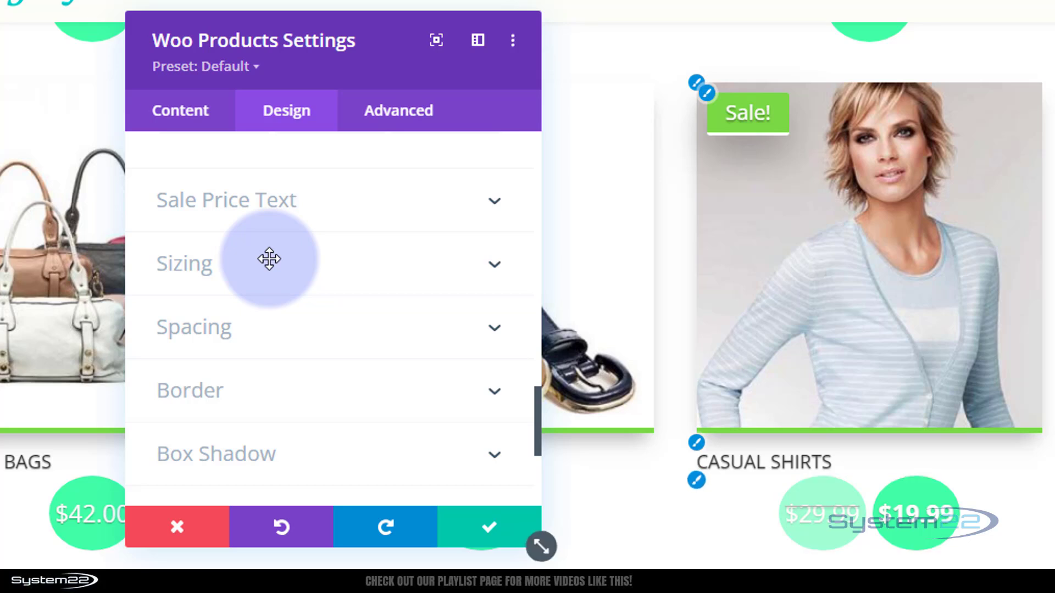
{"action": "scroll", "coordinate": [269, 258], "scroll_direction": "up", "scroll_amount": 3}
{"action": "left_click", "coordinate": [326, 343]}
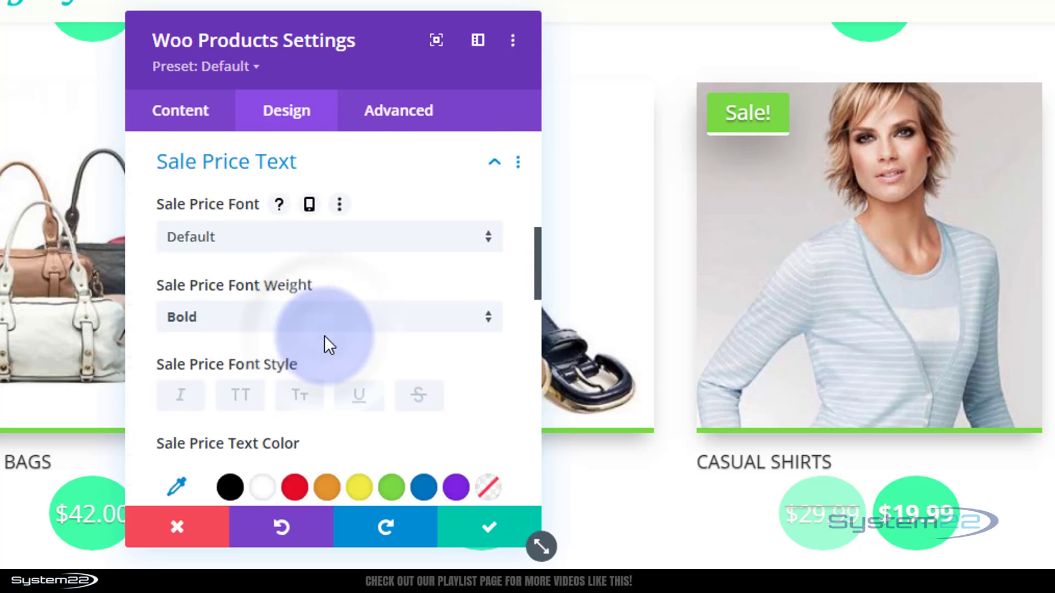
{"action": "scroll", "coordinate": [324, 336], "scroll_direction": "down", "scroll_amount": 5}
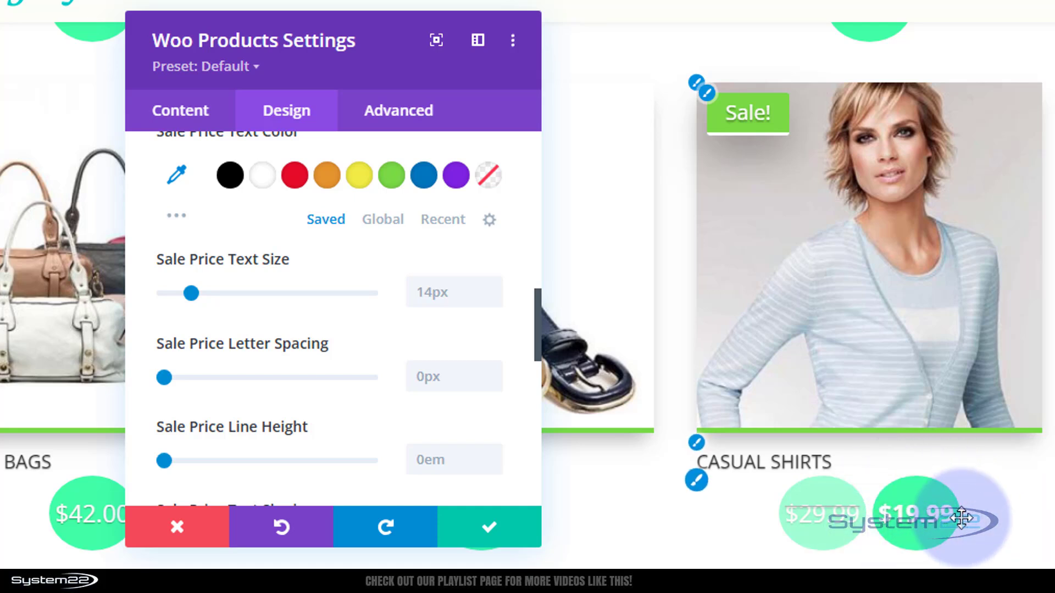
Step: Open the module's custom CSS for predefined module elements and go to the Price element's CSS
{"action": "left_click", "coordinate": [404, 124]}
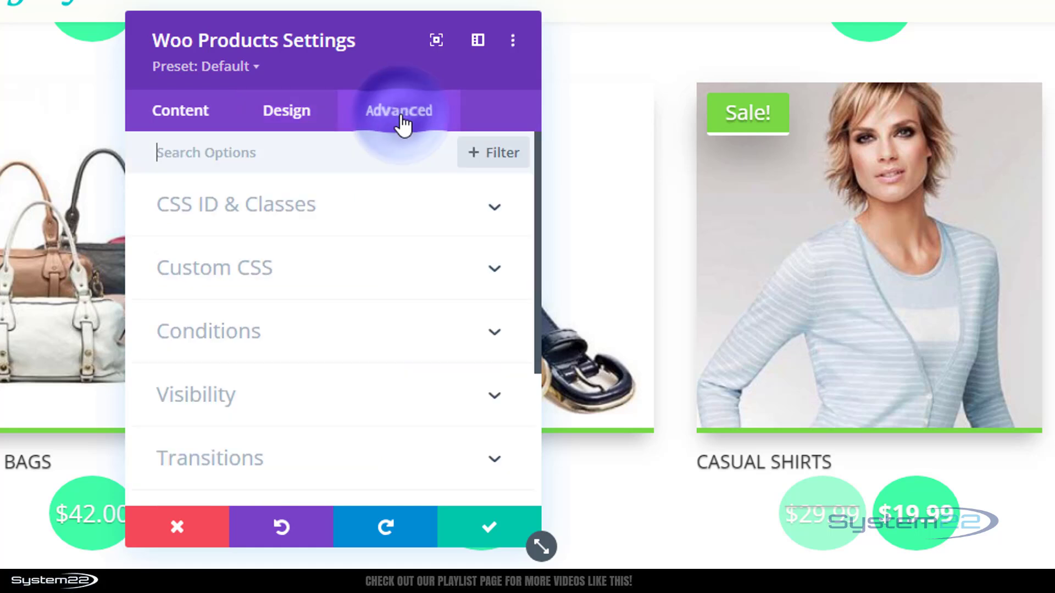
{"action": "left_click", "coordinate": [318, 277]}
{"action": "left_click", "coordinate": [413, 228]}
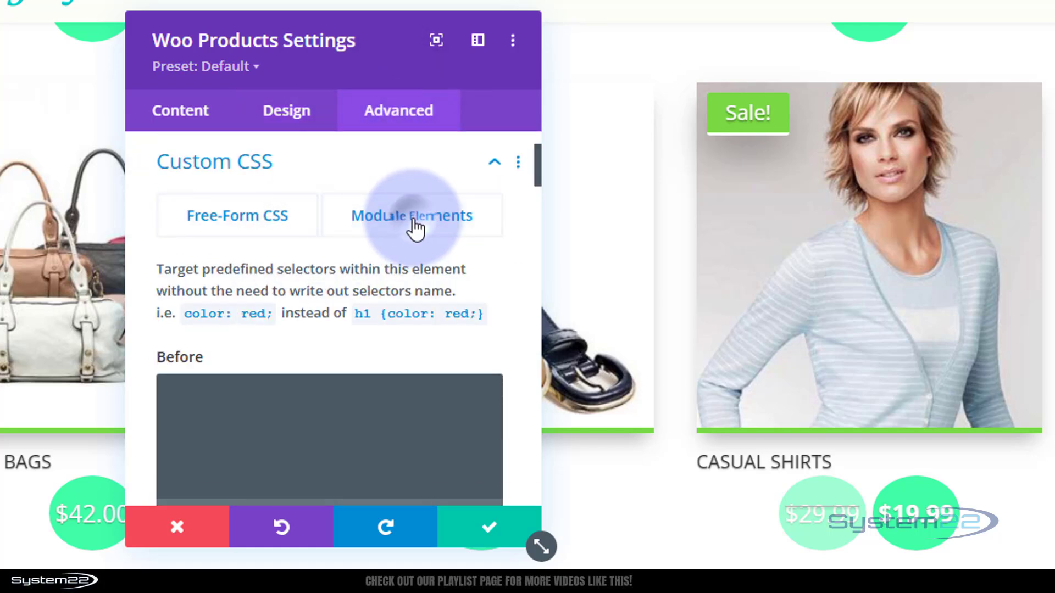
{"action": "scroll", "coordinate": [364, 369], "scroll_direction": "down", "scroll_amount": 5}
{"action": "scroll", "coordinate": [363, 365], "scroll_direction": "down", "scroll_amount": 8}
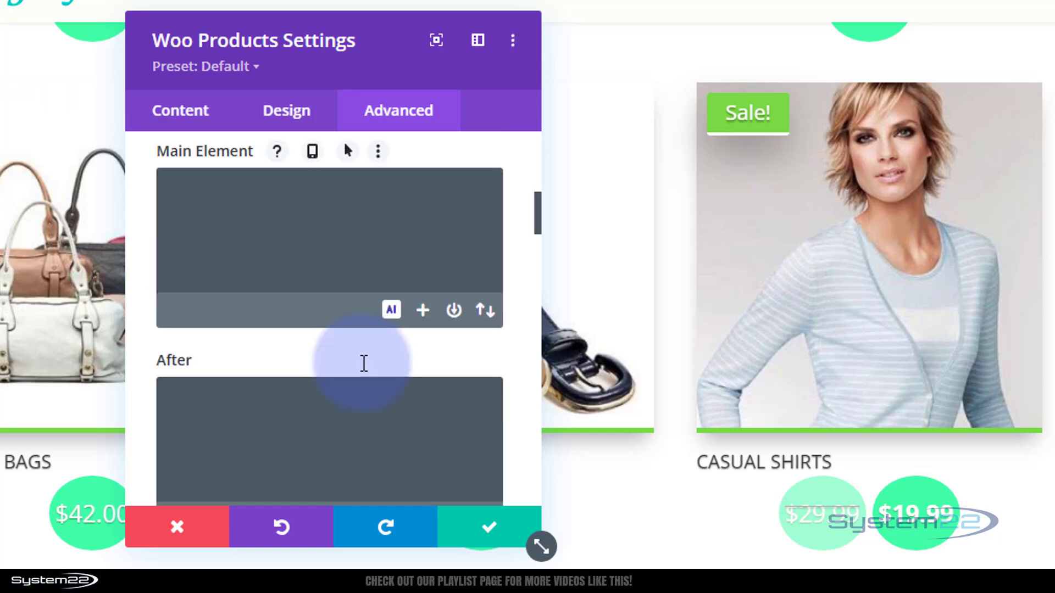
{"action": "scroll", "coordinate": [363, 364], "scroll_direction": "down", "scroll_amount": 10}
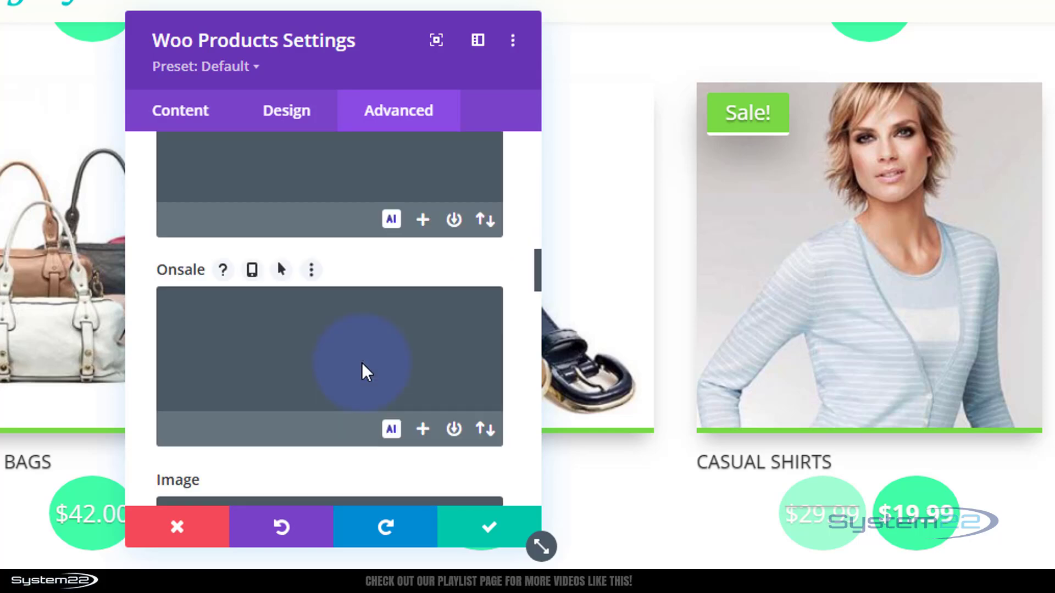
{"action": "scroll", "coordinate": [364, 363], "scroll_direction": "down", "scroll_amount": 8}
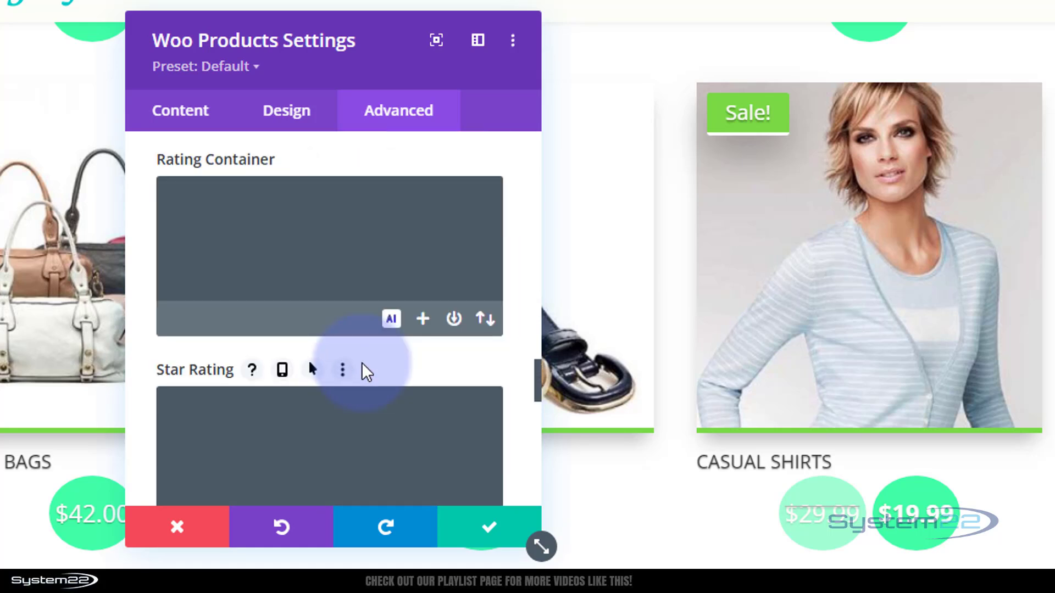
{"action": "scroll", "coordinate": [363, 365], "scroll_direction": "down", "scroll_amount": 5}
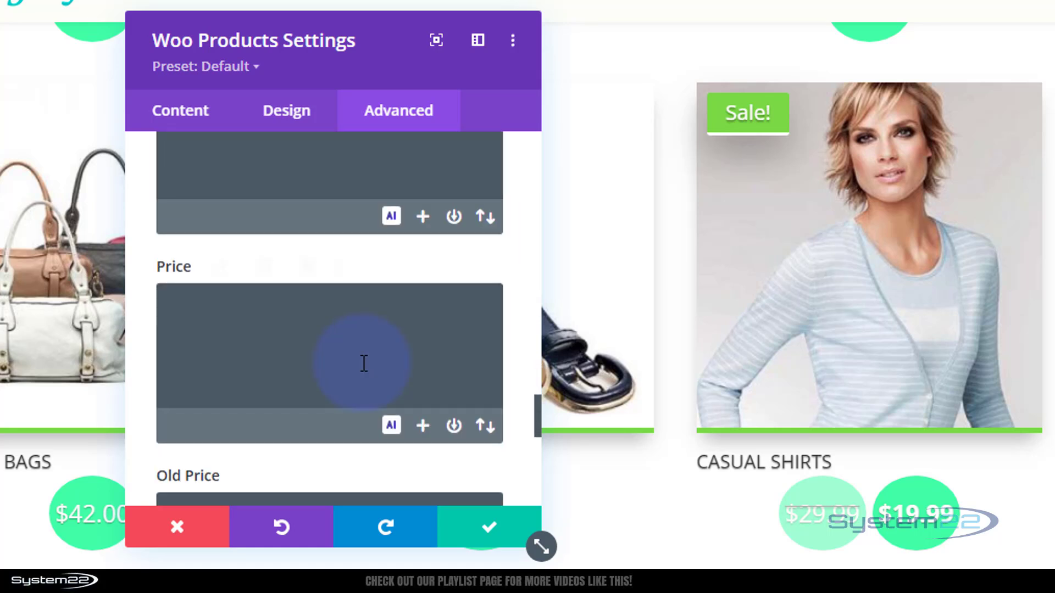
{"action": "scroll", "coordinate": [363, 363], "scroll_direction": "down", "scroll_amount": 2}
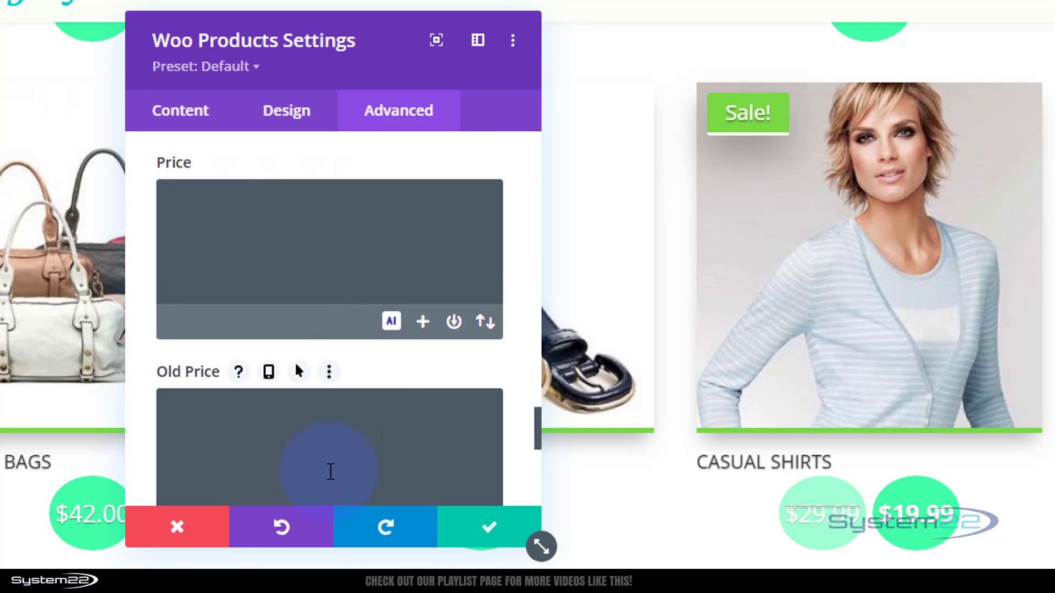
Step: Add the rules "background: red; border-radius:5px;" to the Price element's custom CSS
{"action": "left_click", "coordinate": [219, 225]}
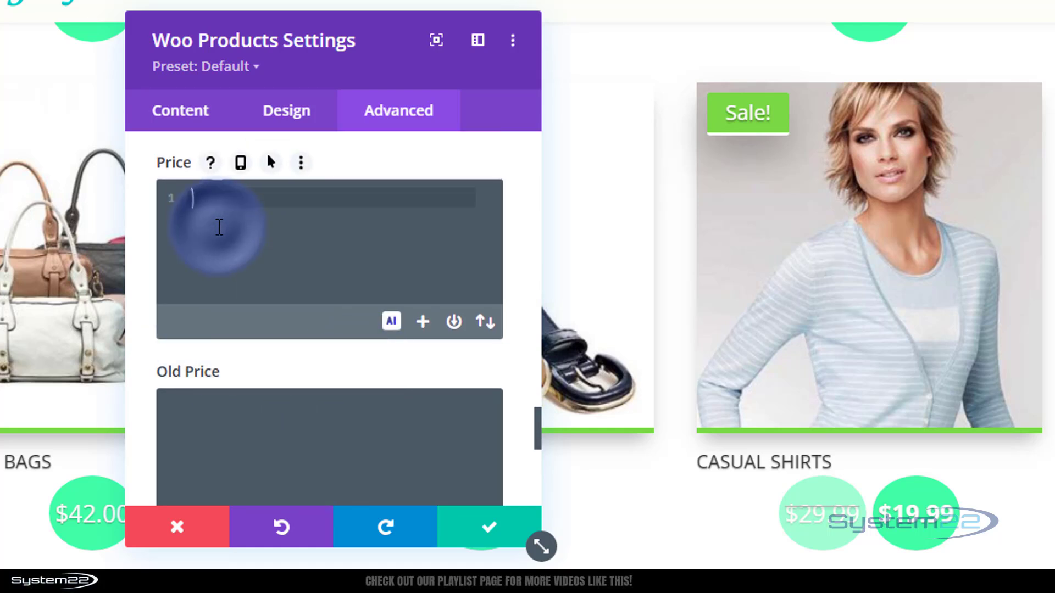
{"action": "type", "text": "b"}
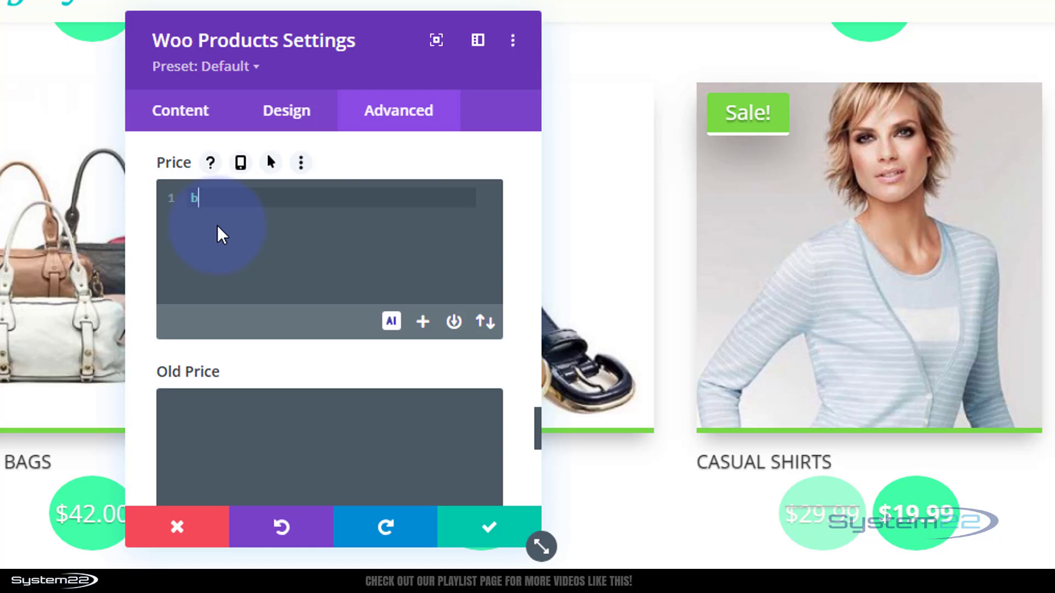
{"action": "type", "text": "ackground:"}
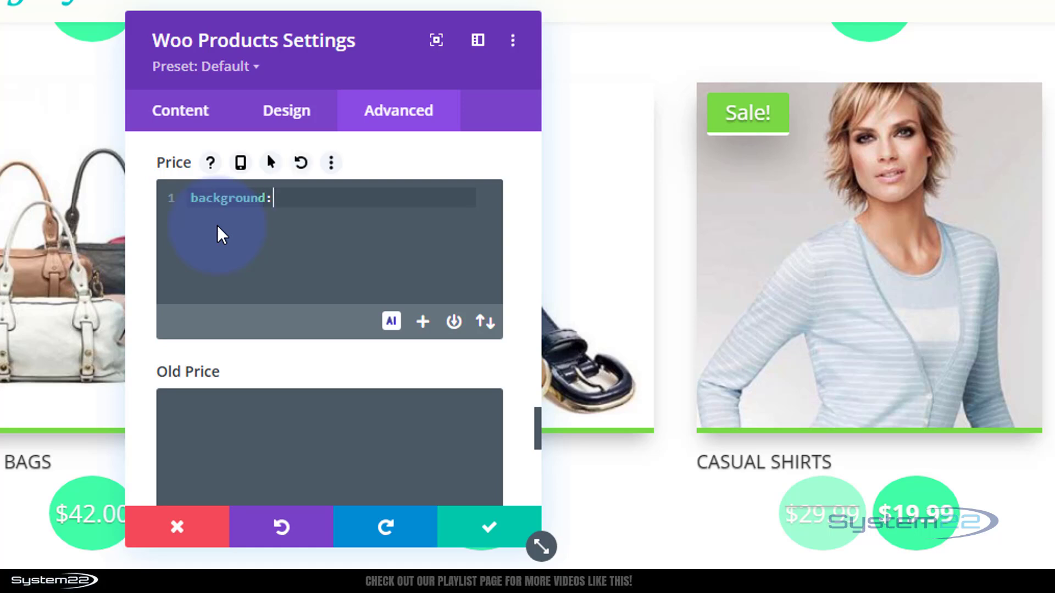
{"action": "type", "text": " red;"}
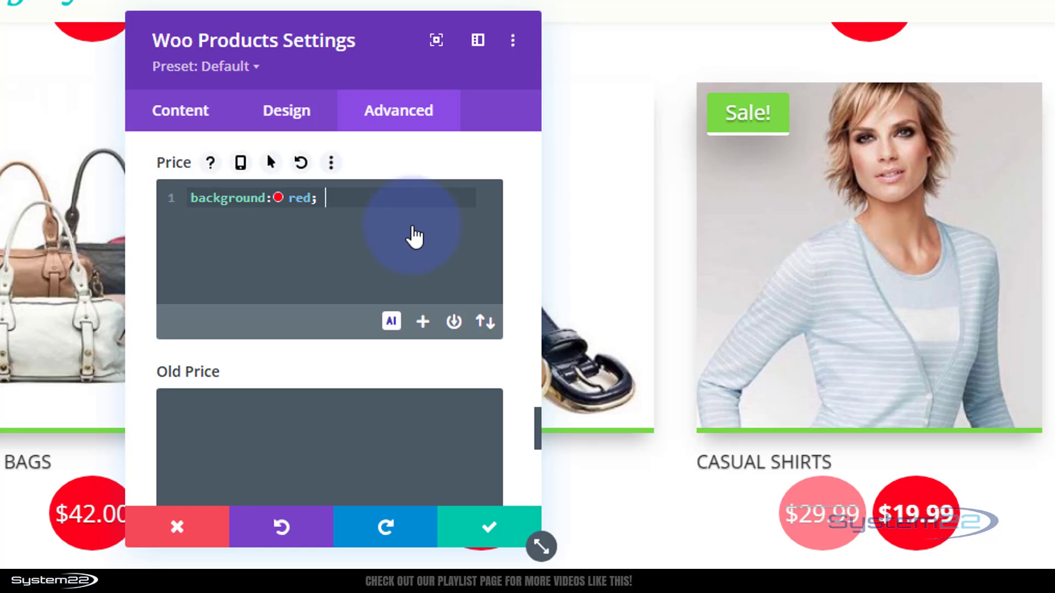
{"action": "type", "text": "border"}
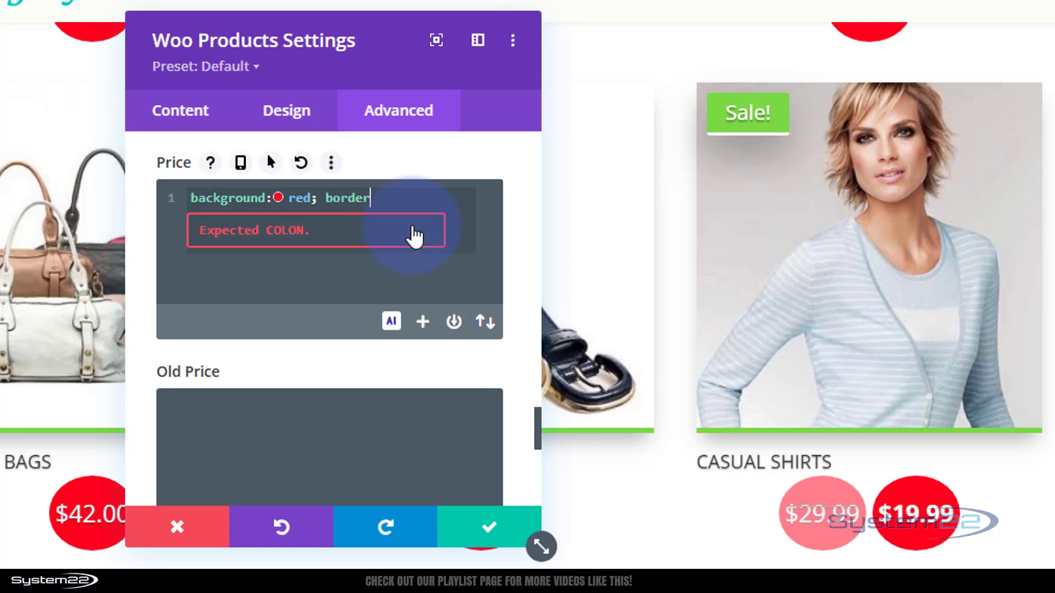
{"action": "type", "text": "-radius:5px;"}
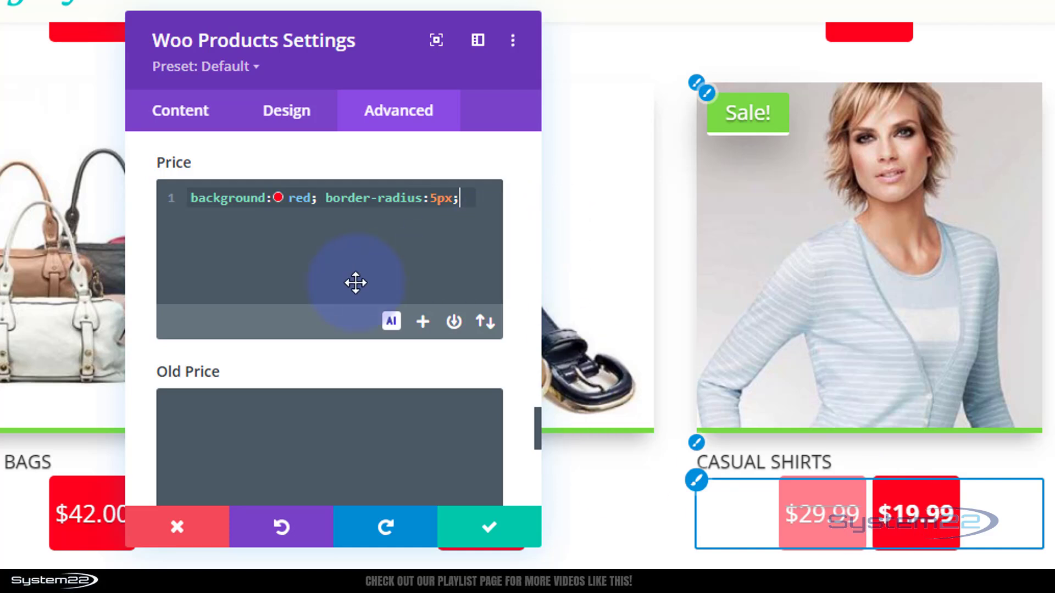
Step: Append "padding:5px 10px" to the Price element's custom CSS
{"action": "type", "text": "padd"}
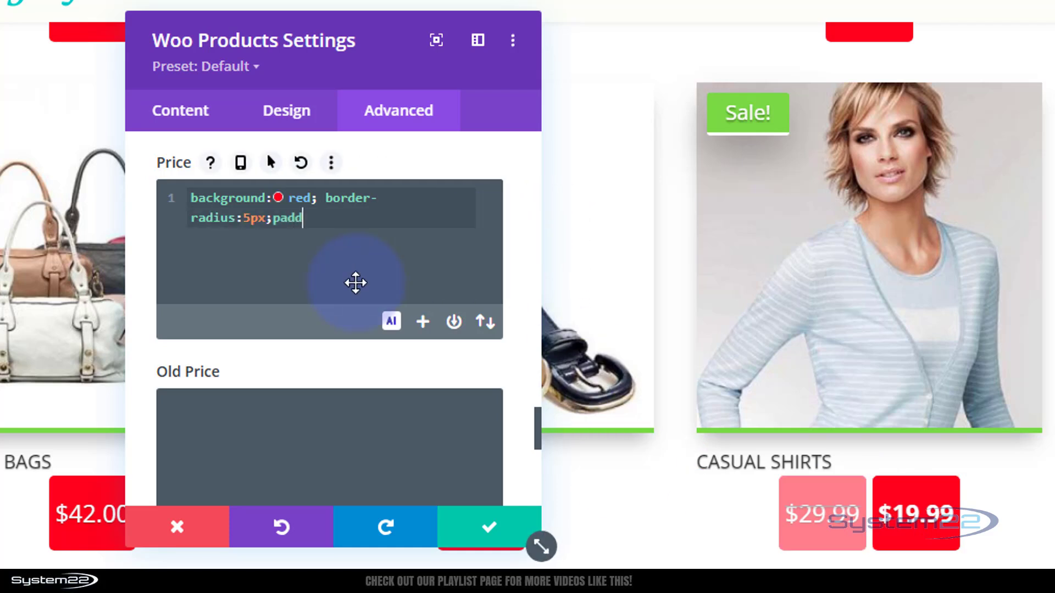
{"action": "type", "text": "ing:5p"}
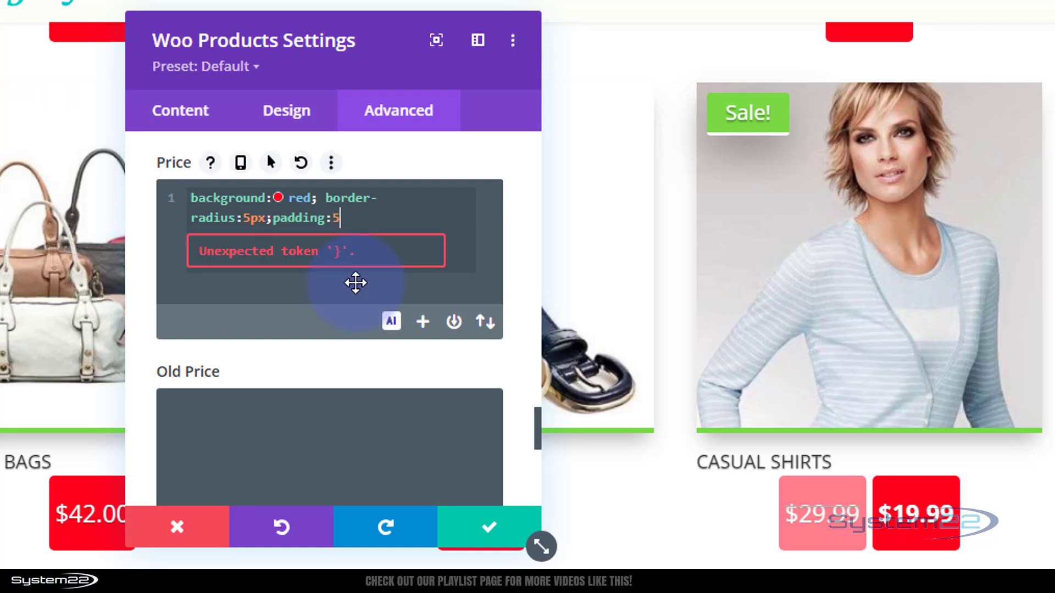
{"action": "type", "text": "x "}
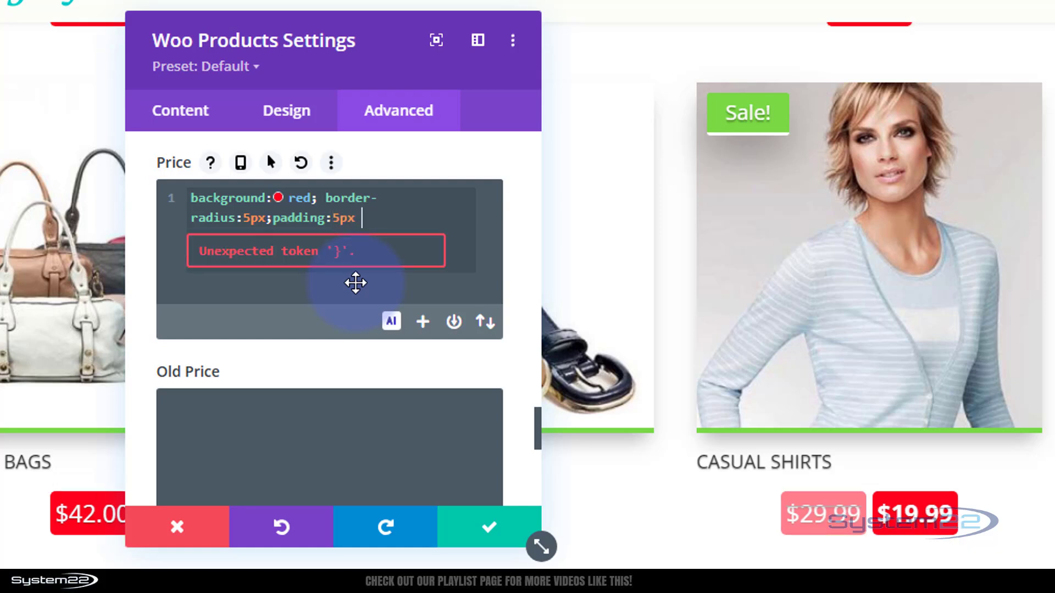
{"action": "type", "text": "10px"}
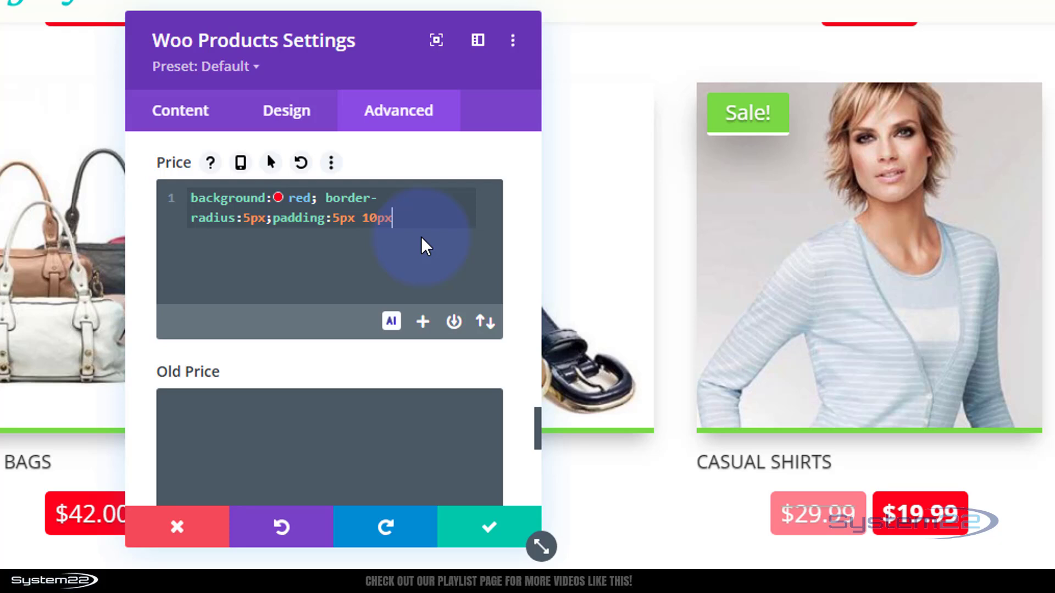
Step: Change the Price element's border-radius to 50px and end its padding rule with a semicolon
{"action": "left_click", "coordinate": [252, 220]}
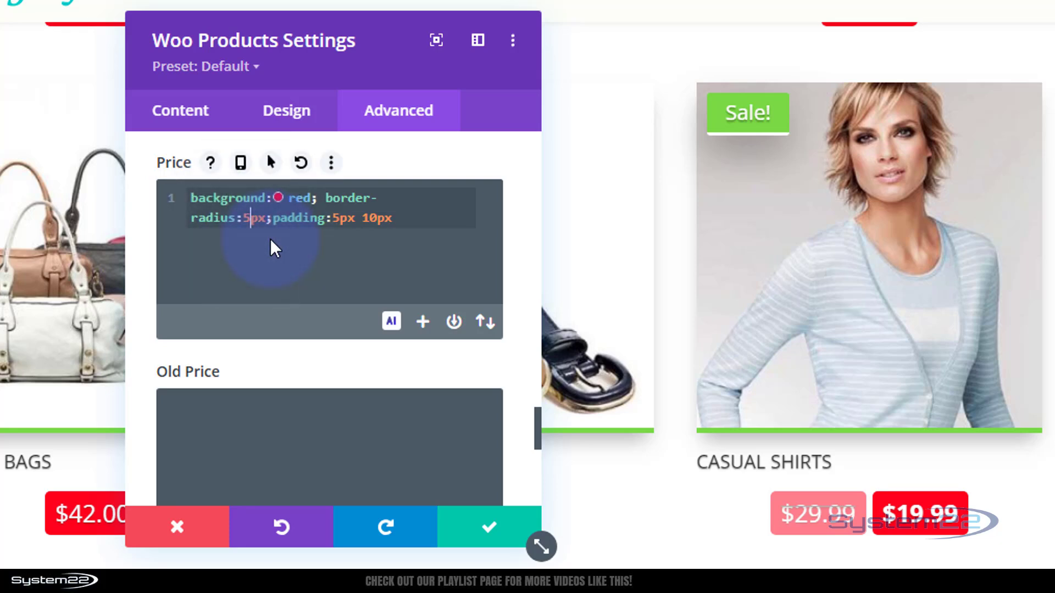
{"action": "type", "text": "0"}
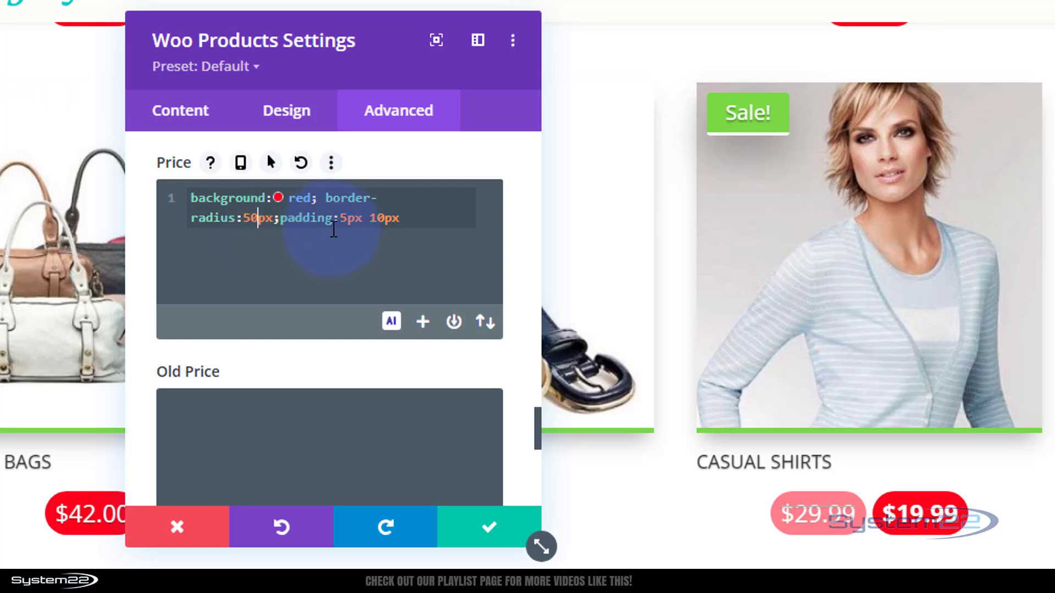
{"action": "left_click", "coordinate": [410, 219]}
{"action": "type", "text": ";"}
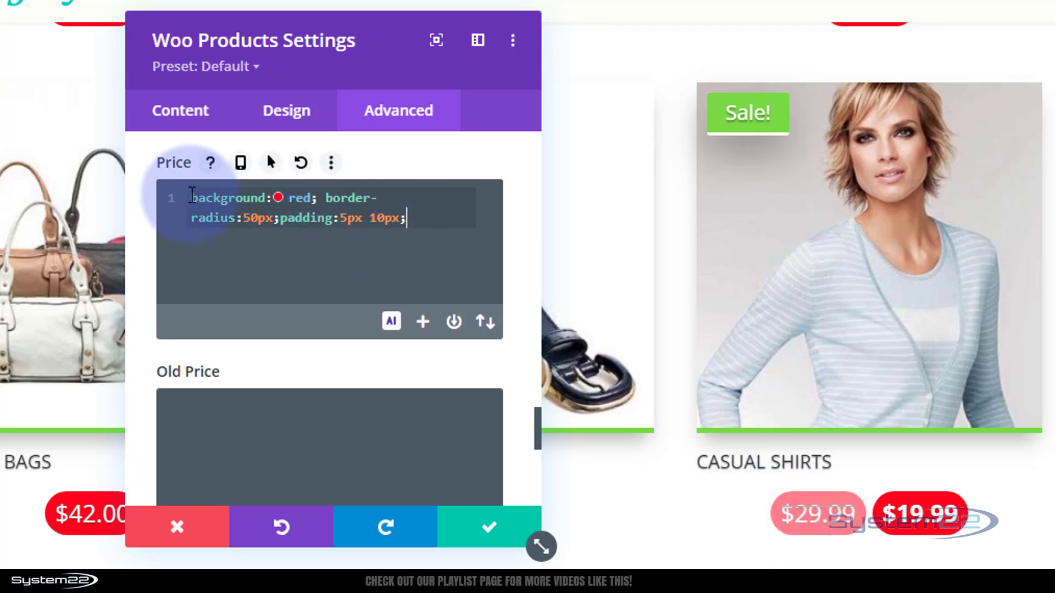
Step: Copy the Price element's background rule into the Old Price custom CSS and set its colour to black
{"action": "left_click_drag", "start_coordinate": [191, 196], "coordinate": [321, 201]}
{"action": "key", "text": "ctrl+c"}
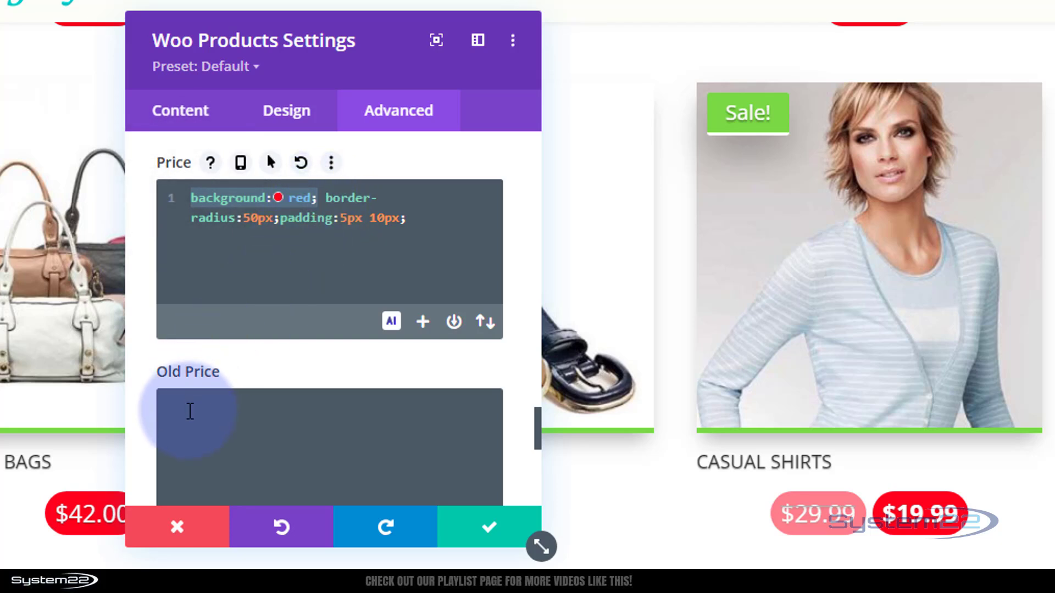
{"action": "left_click", "coordinate": [190, 411]}
{"action": "key", "text": "ctrl+v"}
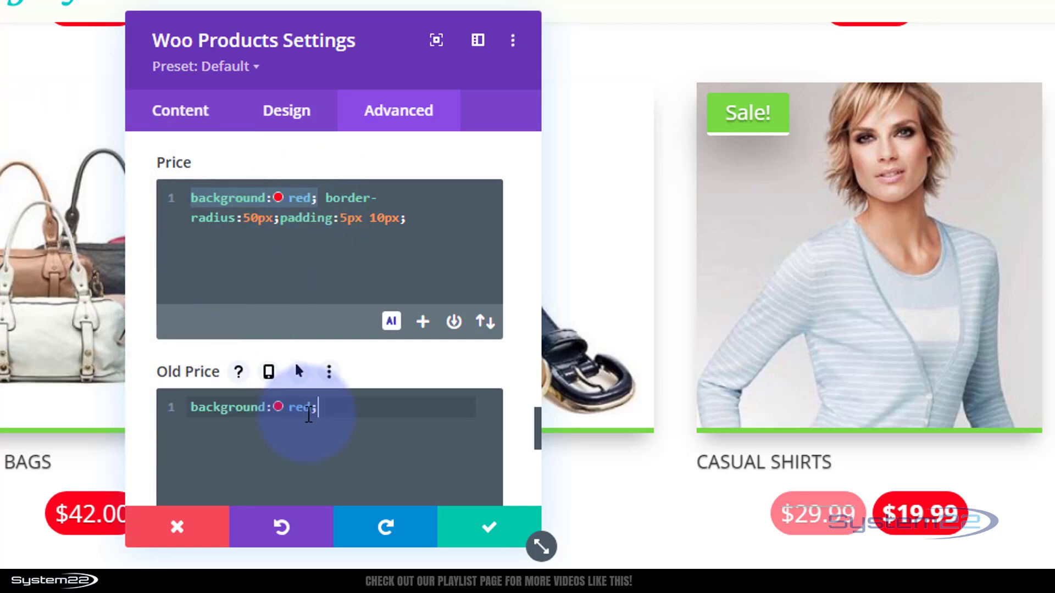
{"action": "left_click", "coordinate": [275, 406]}
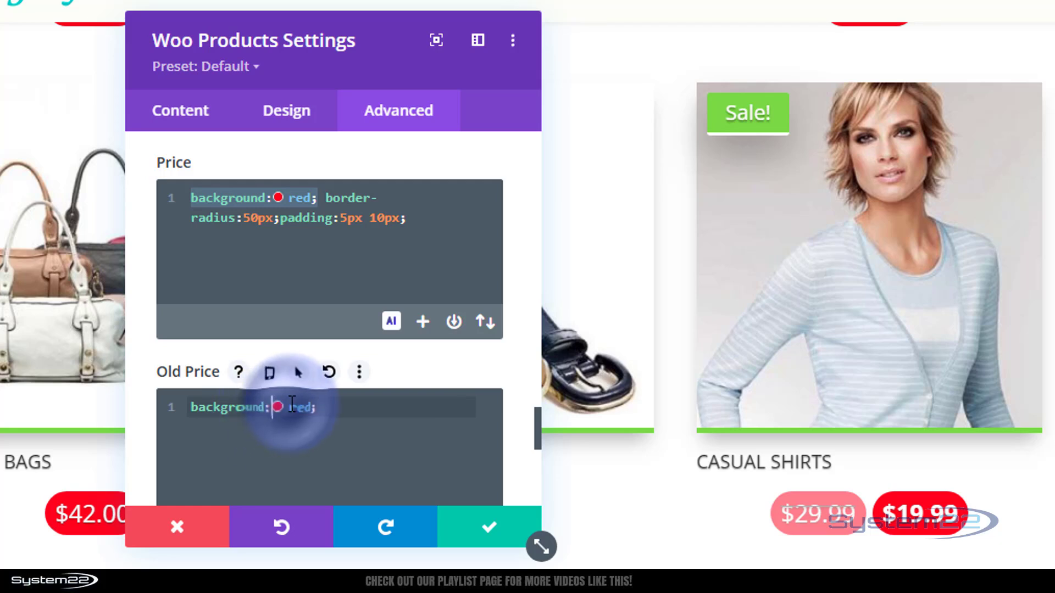
{"action": "double_click", "coordinate": [300, 407]}
{"action": "type", "text": "black"}
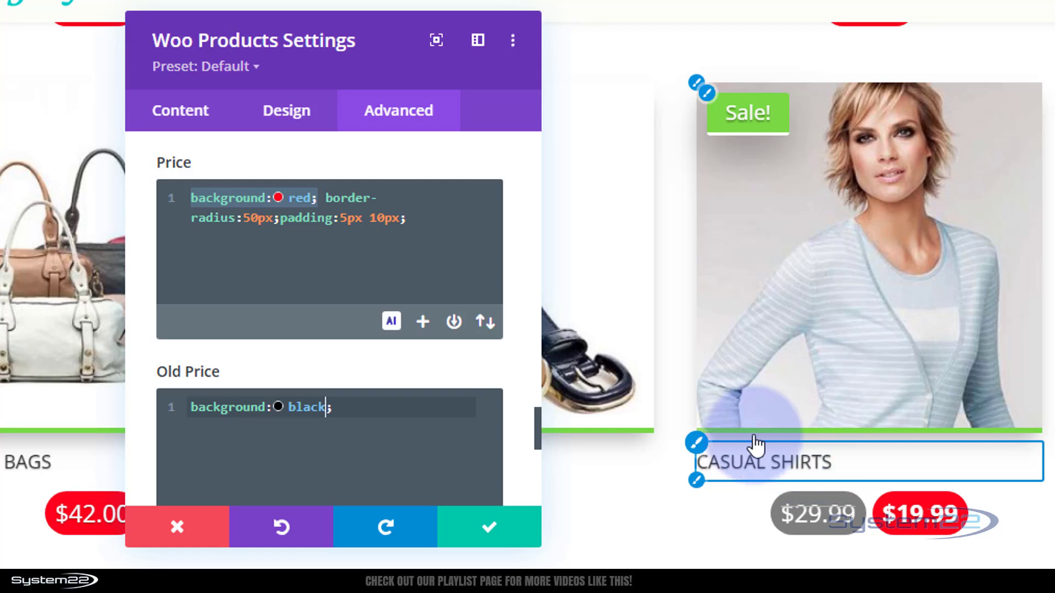
Step: Centre the product title text and save the Woo Products module settings
{"action": "left_click", "coordinate": [698, 444]}
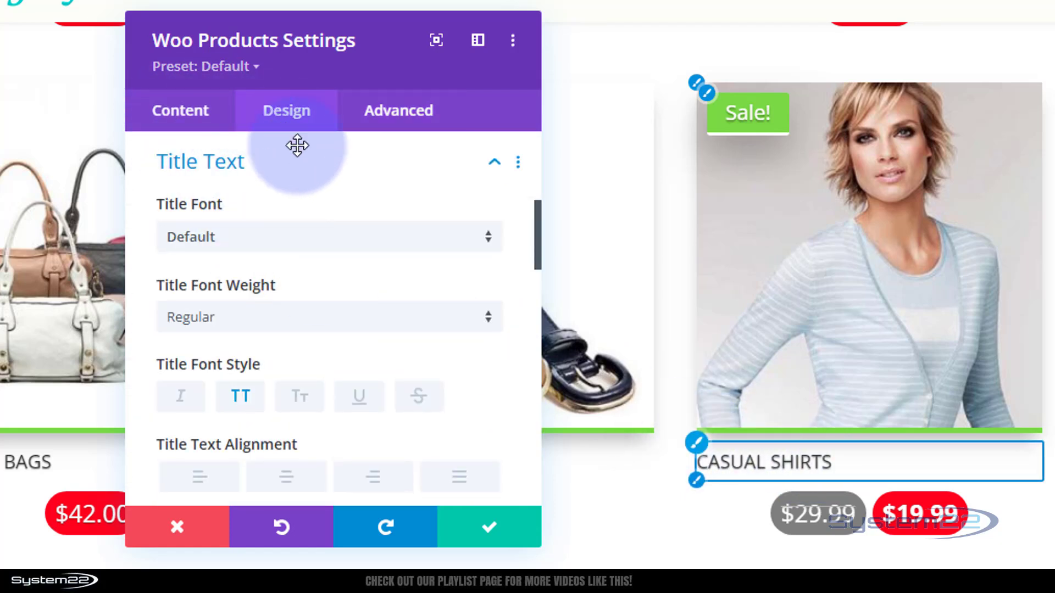
{"action": "scroll", "coordinate": [305, 256], "scroll_direction": "down", "scroll_amount": 2}
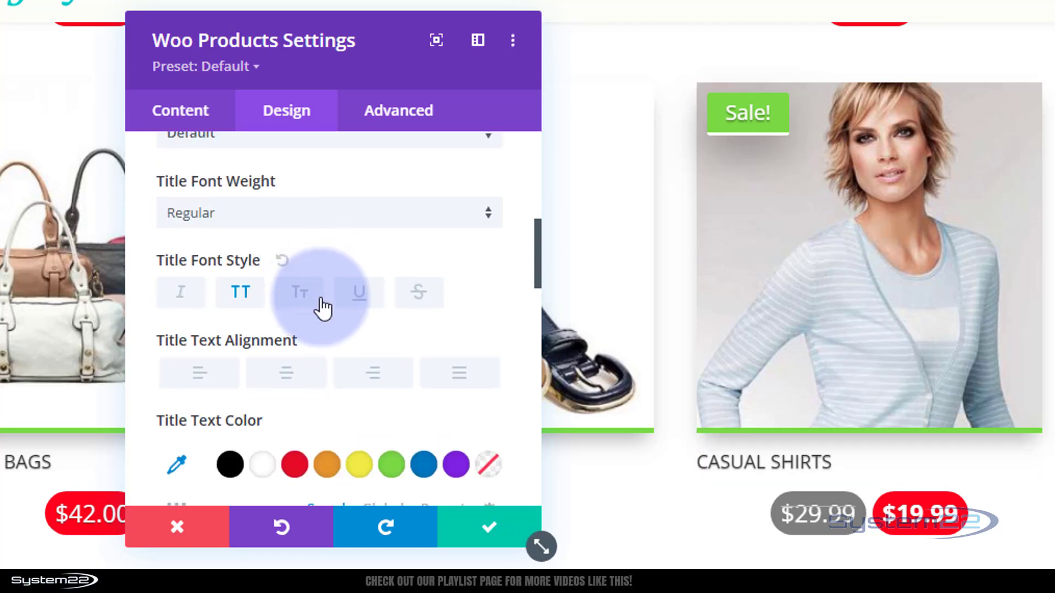
{"action": "left_click", "coordinate": [288, 371]}
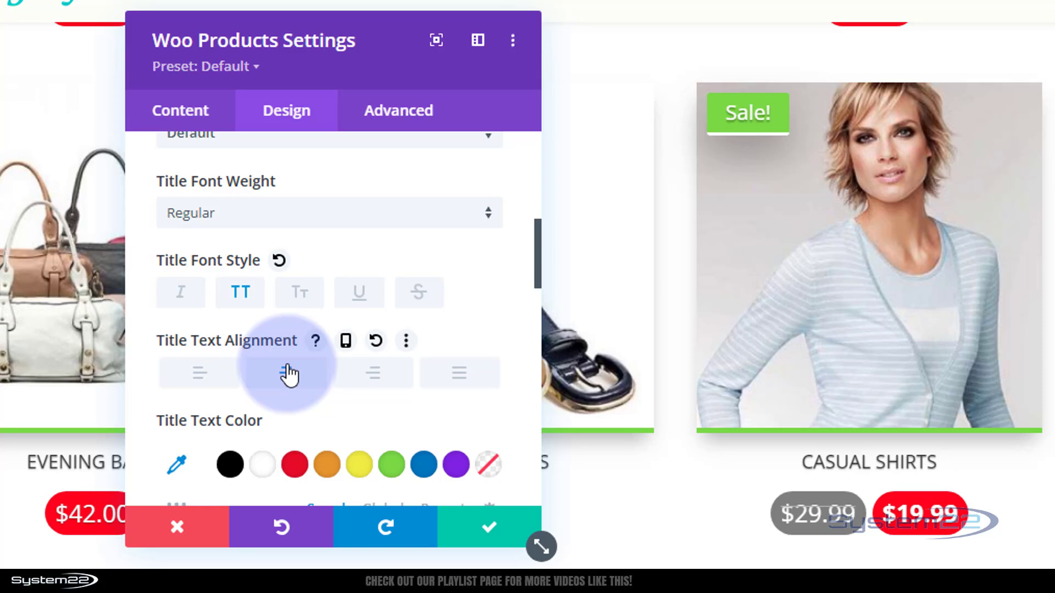
{"action": "left_click", "coordinate": [495, 530]}
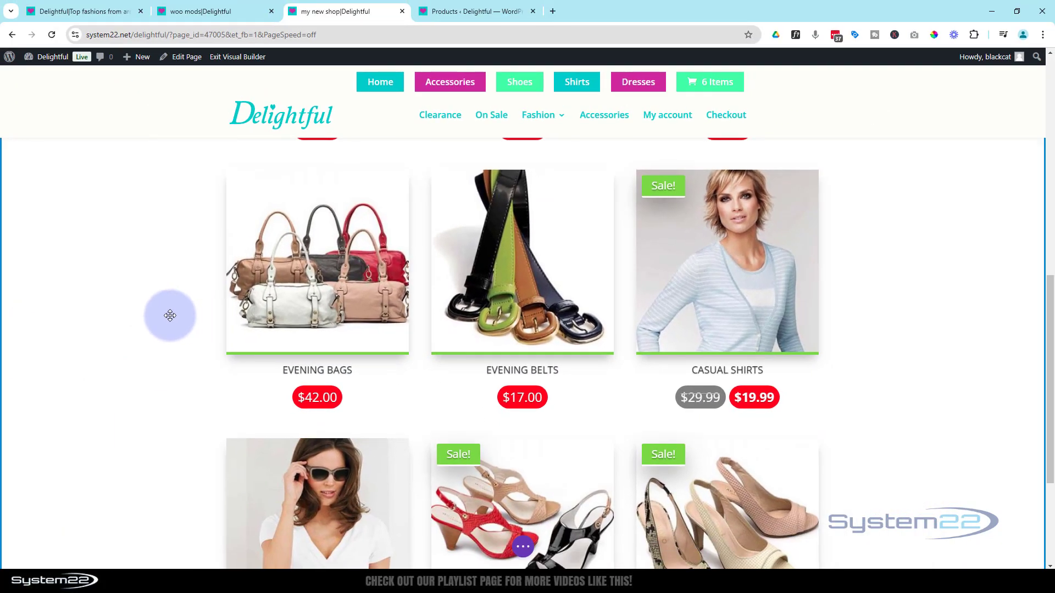
Step: Look over the product grid in the builder, checking the titles, price pills and sale badges across all rows
{"action": "scroll", "coordinate": [170, 315], "scroll_direction": "down", "scroll_amount": 4}
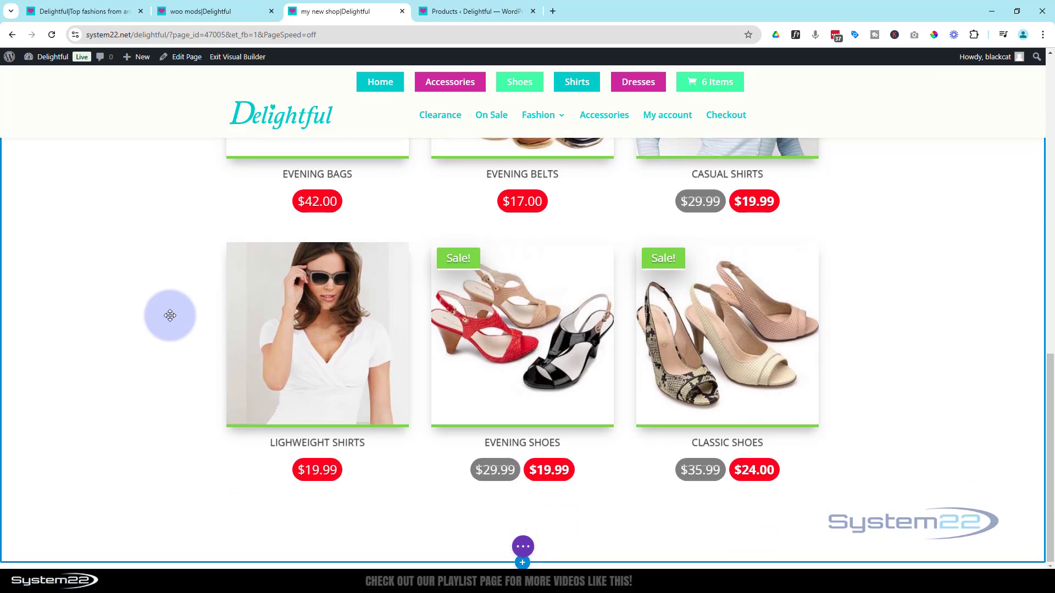
{"action": "scroll", "coordinate": [170, 315], "scroll_direction": "up", "scroll_amount": 9}
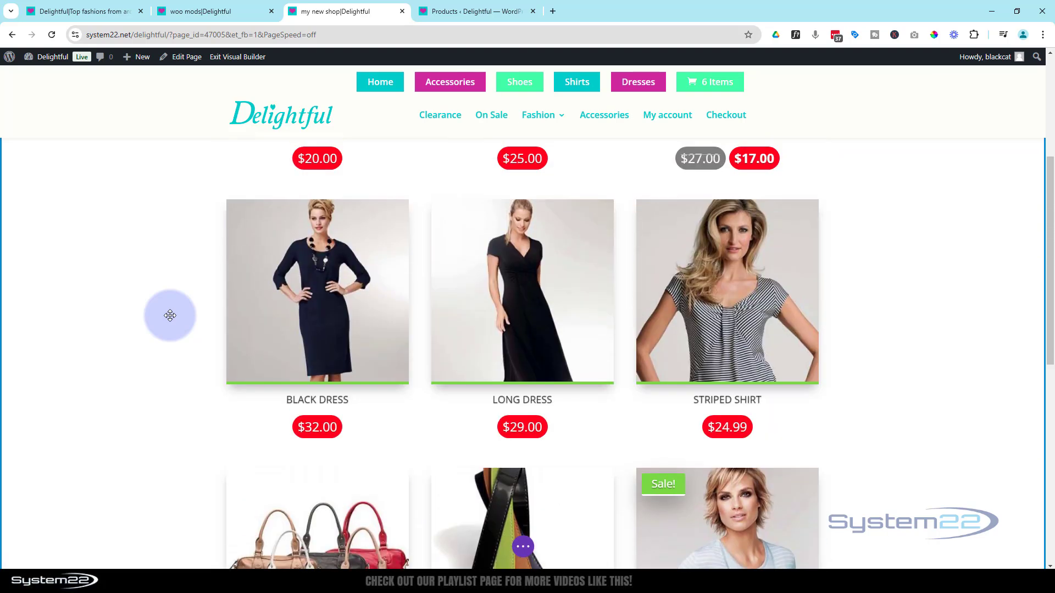
{"action": "scroll", "coordinate": [169, 315], "scroll_direction": "up", "scroll_amount": 5}
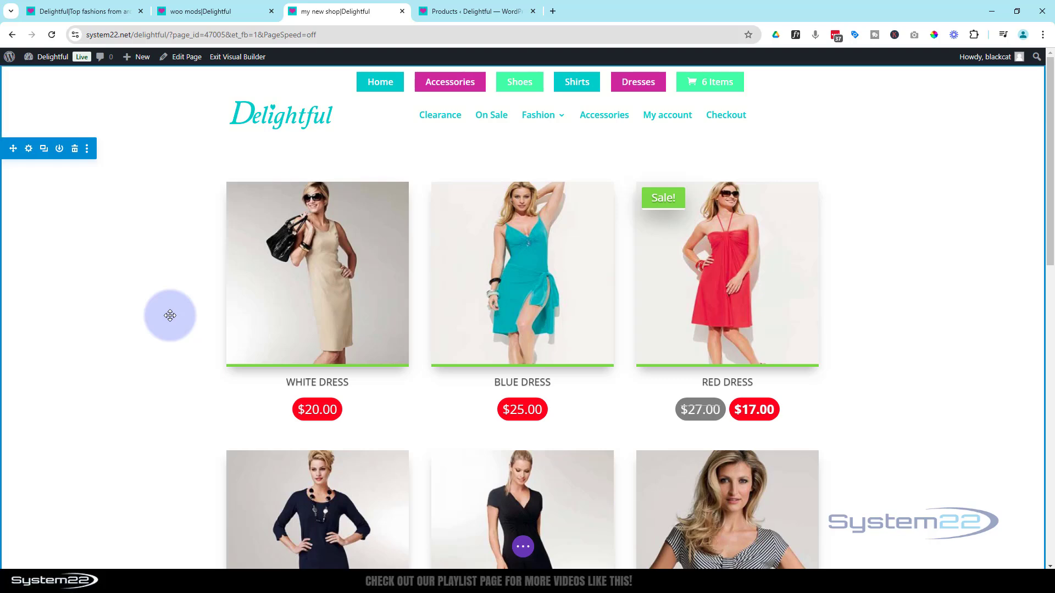
{"action": "scroll", "coordinate": [170, 315], "scroll_direction": "down", "scroll_amount": 12}
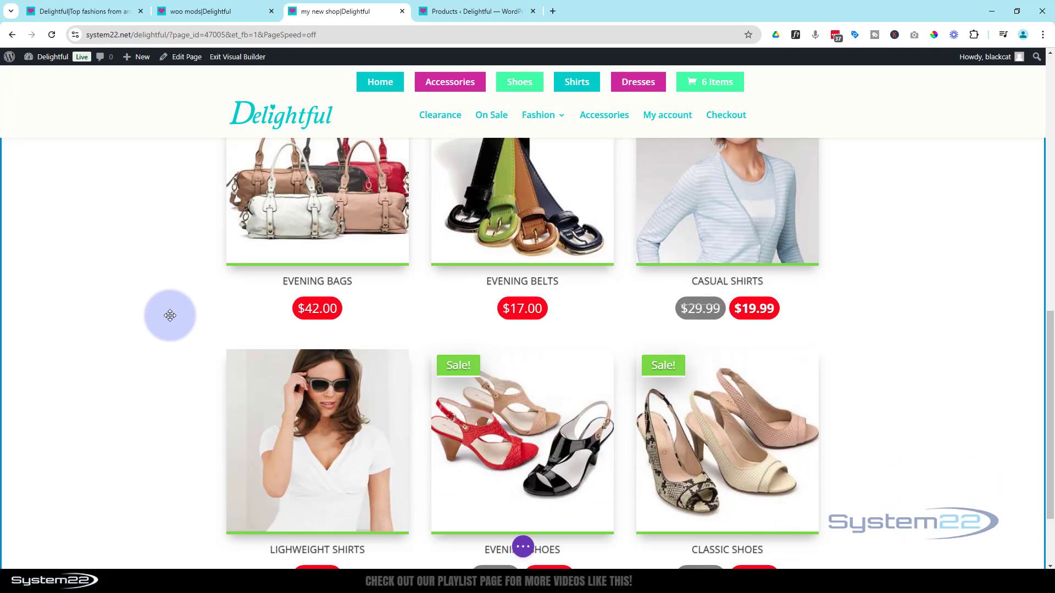
{"action": "scroll", "coordinate": [170, 315], "scroll_direction": "down", "scroll_amount": 2}
{"action": "scroll", "coordinate": [170, 316], "scroll_direction": "up", "scroll_amount": 9}
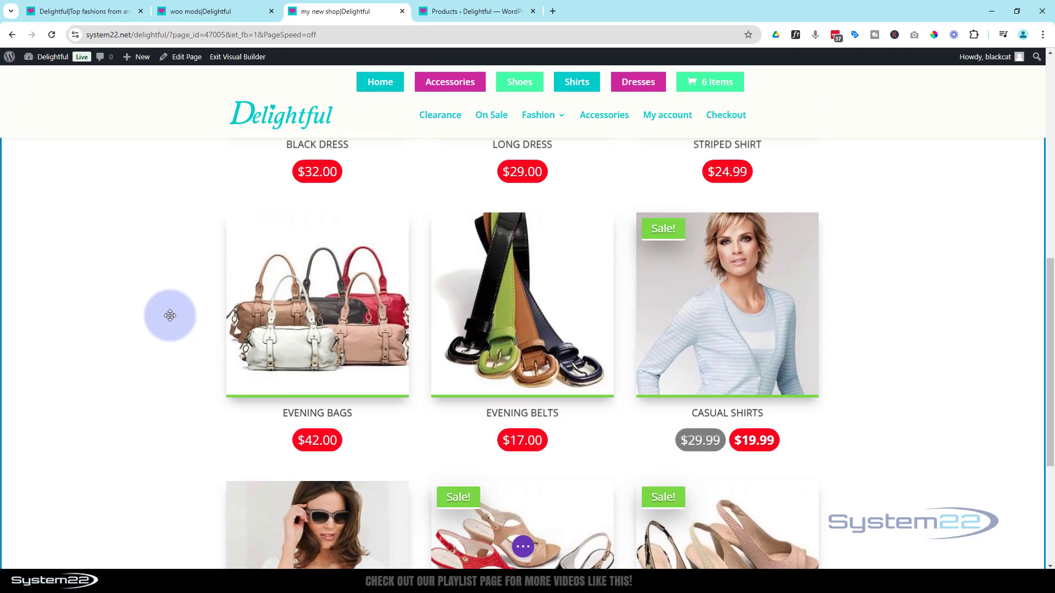
{"action": "scroll", "coordinate": [168, 316], "scroll_direction": "up", "scroll_amount": 4}
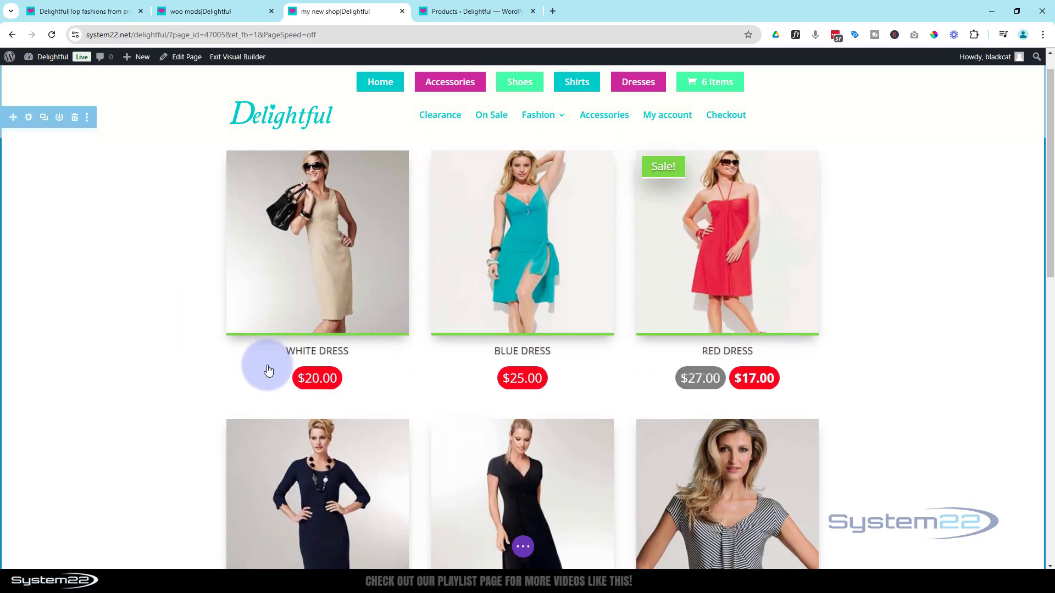
Step: Save the shop page as a draft and exit the Visual Builder
{"action": "left_click", "coordinate": [525, 548]}
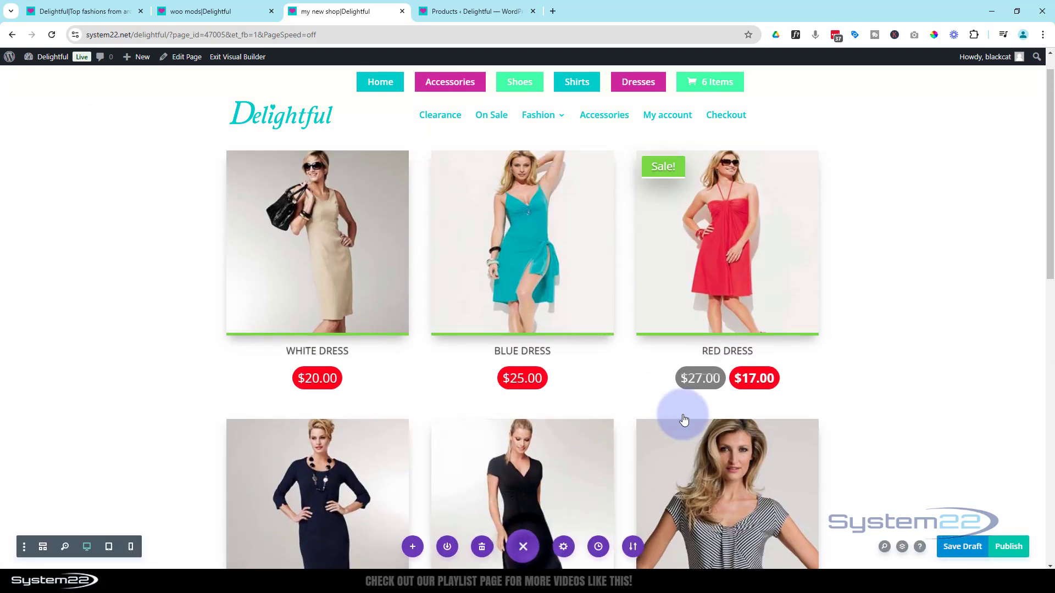
{"action": "left_click", "coordinate": [962, 546]}
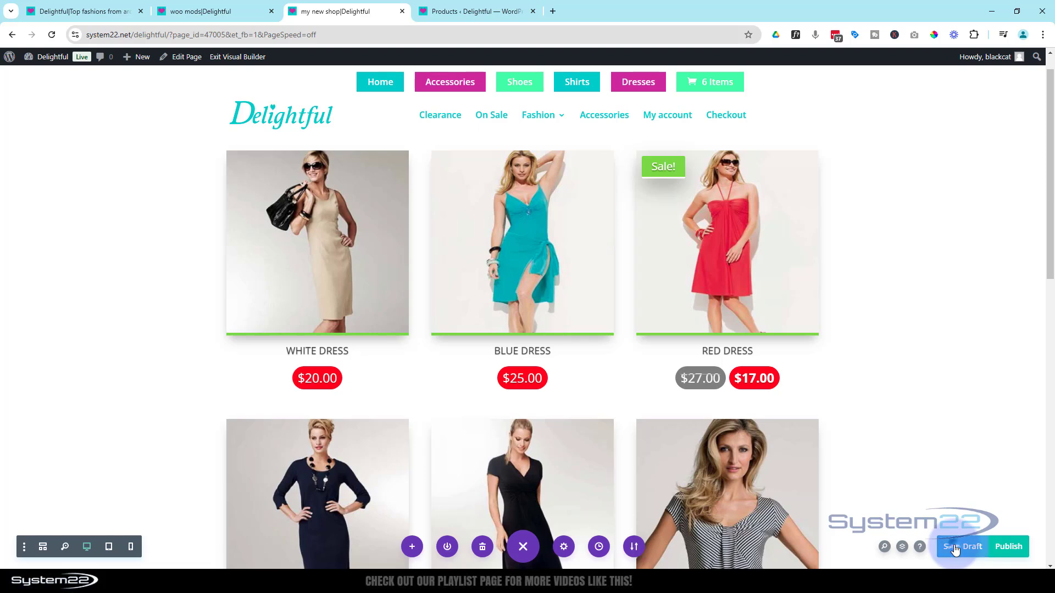
{"action": "left_click", "coordinate": [237, 56]}
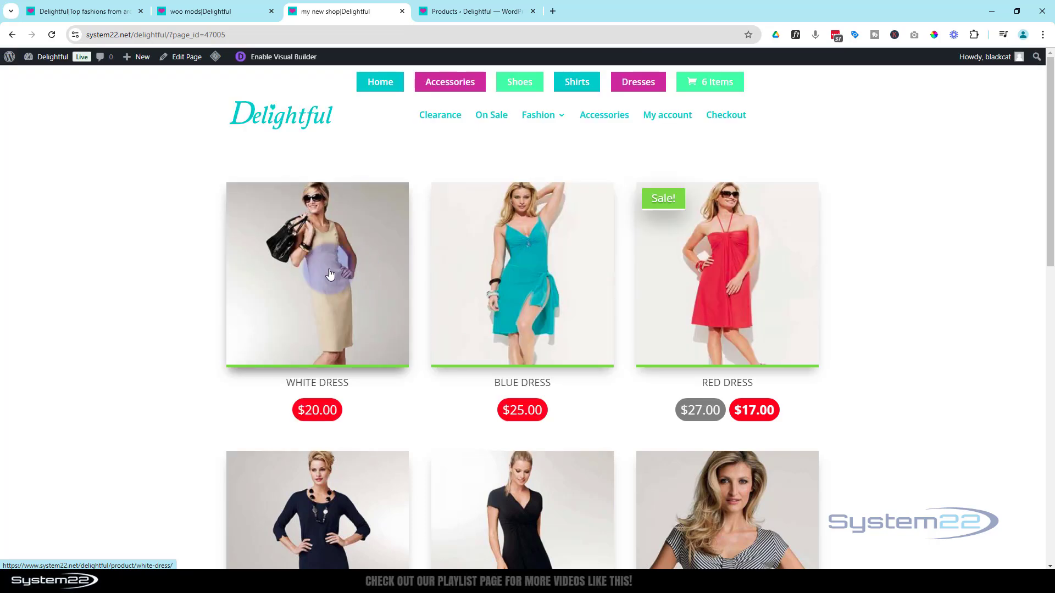
Step: Examine the finished shop page outside the builder, checking product images, titles, sale badges and old and current prices
{"action": "scroll", "coordinate": [131, 270], "scroll_direction": "down", "scroll_amount": 4}
{"action": "scroll", "coordinate": [131, 271], "scroll_direction": "down", "scroll_amount": 1}
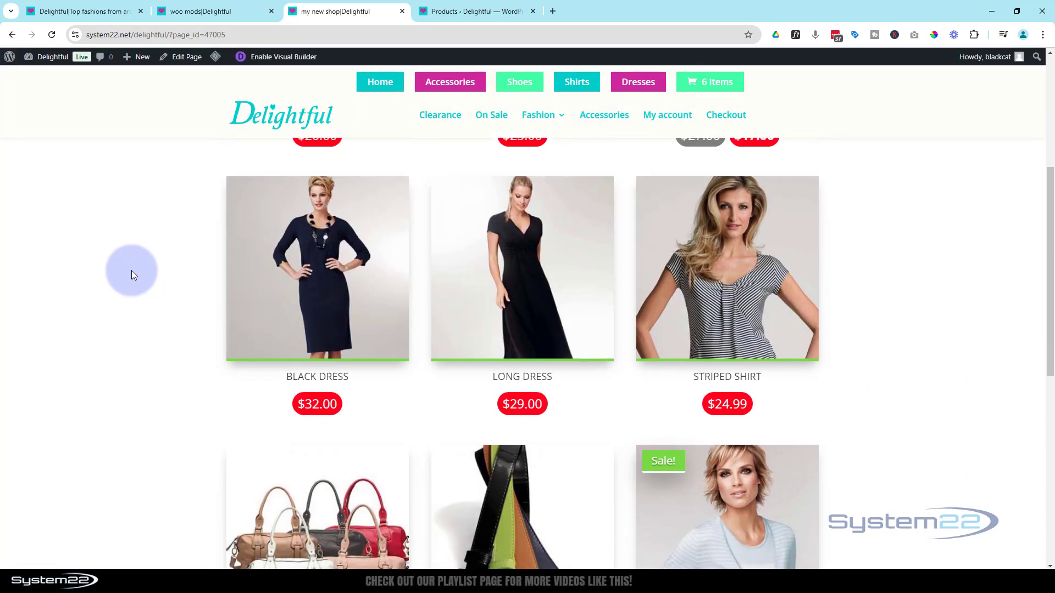
{"action": "scroll", "coordinate": [130, 270], "scroll_direction": "down", "scroll_amount": 5}
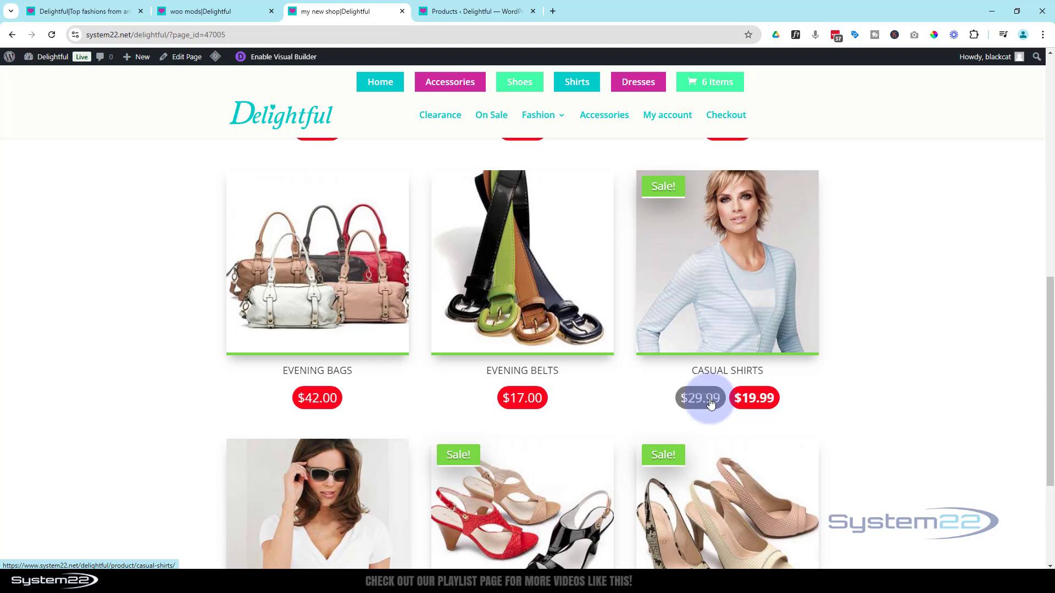
{"action": "scroll", "coordinate": [659, 384], "scroll_direction": "down", "scroll_amount": 3}
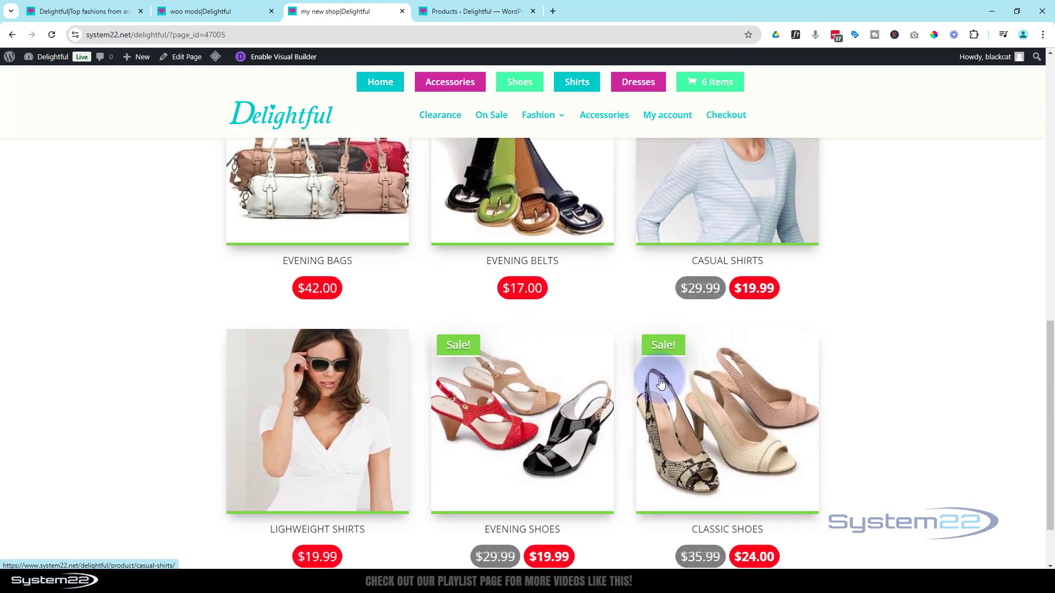
{"action": "scroll", "coordinate": [661, 383], "scroll_direction": "up", "scroll_amount": 10}
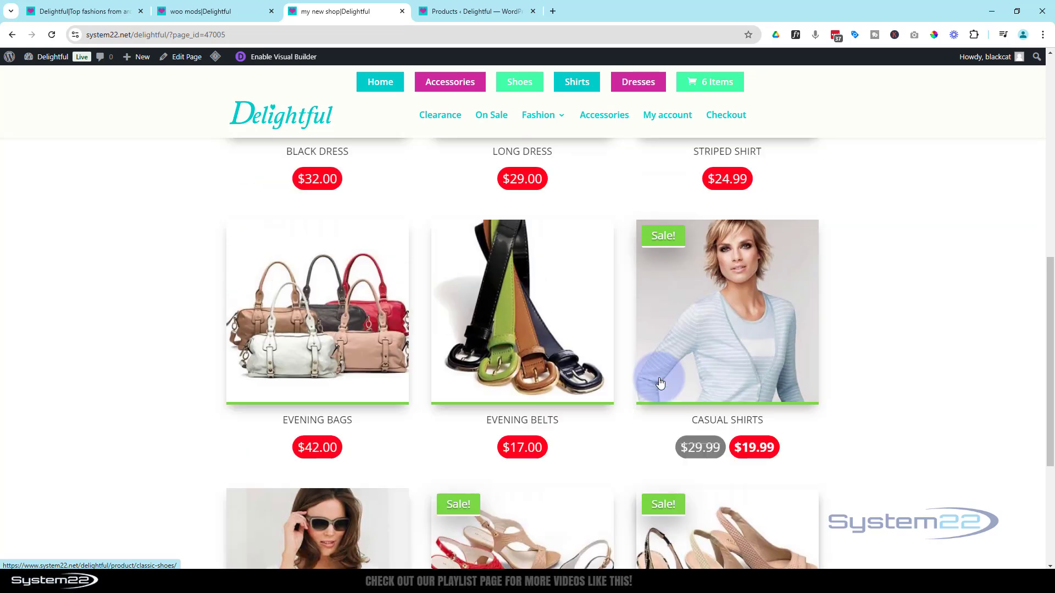
{"action": "scroll", "coordinate": [660, 383], "scroll_direction": "up", "scroll_amount": 2}
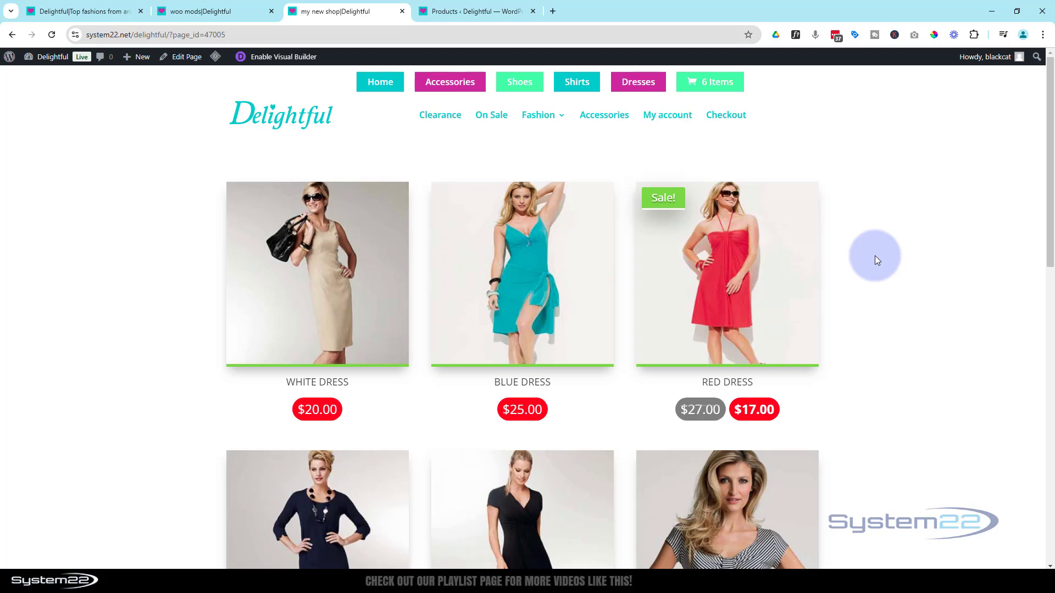
{"action": "scroll", "coordinate": [874, 256], "scroll_direction": "down", "scroll_amount": 6}
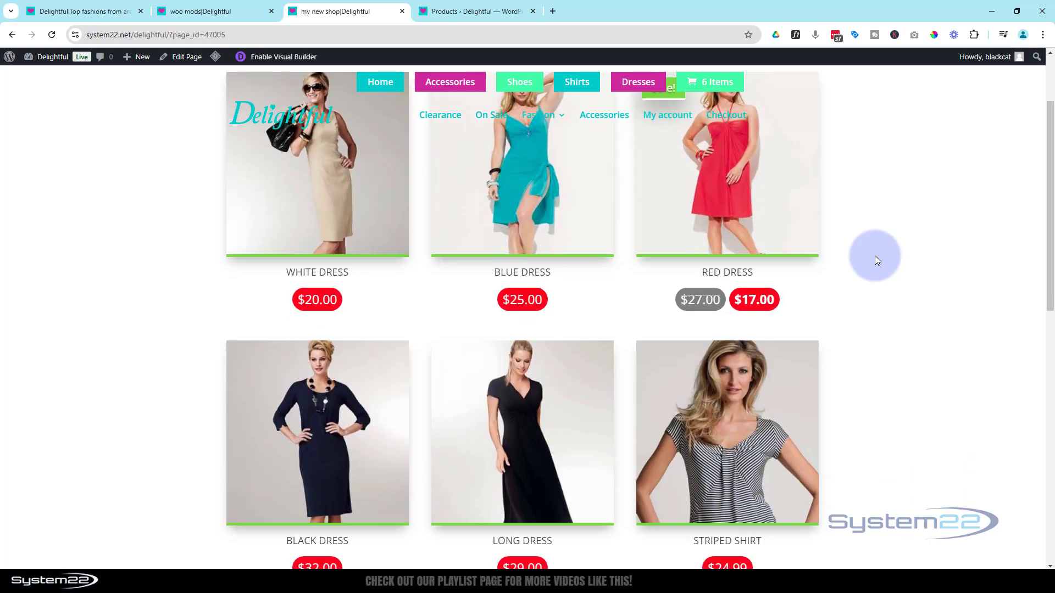
{"action": "scroll", "coordinate": [875, 256], "scroll_direction": "down", "scroll_amount": 7}
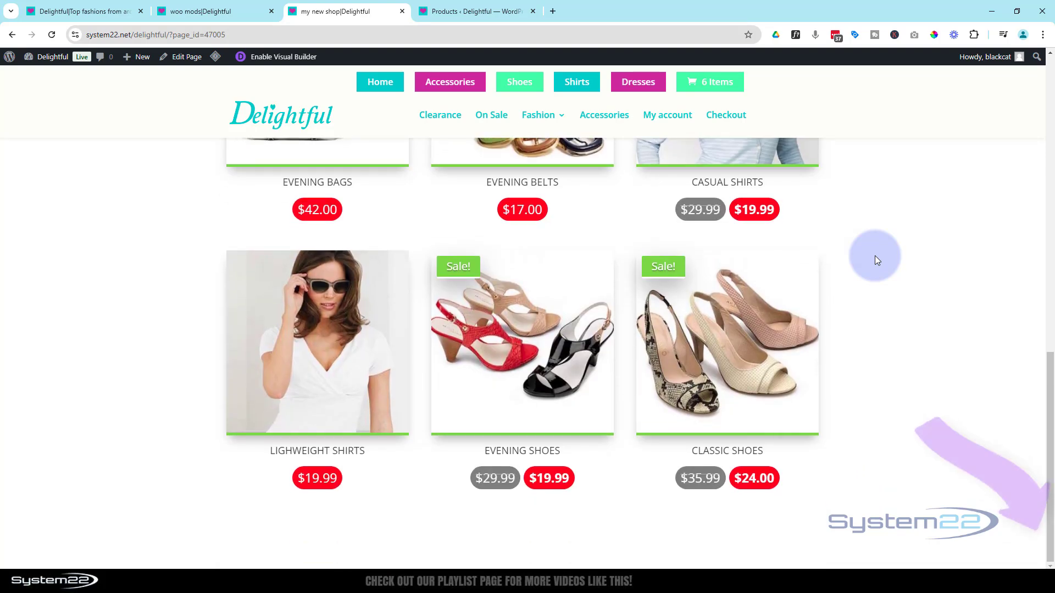
{"action": "scroll", "coordinate": [874, 255], "scroll_direction": "up", "scroll_amount": 10}
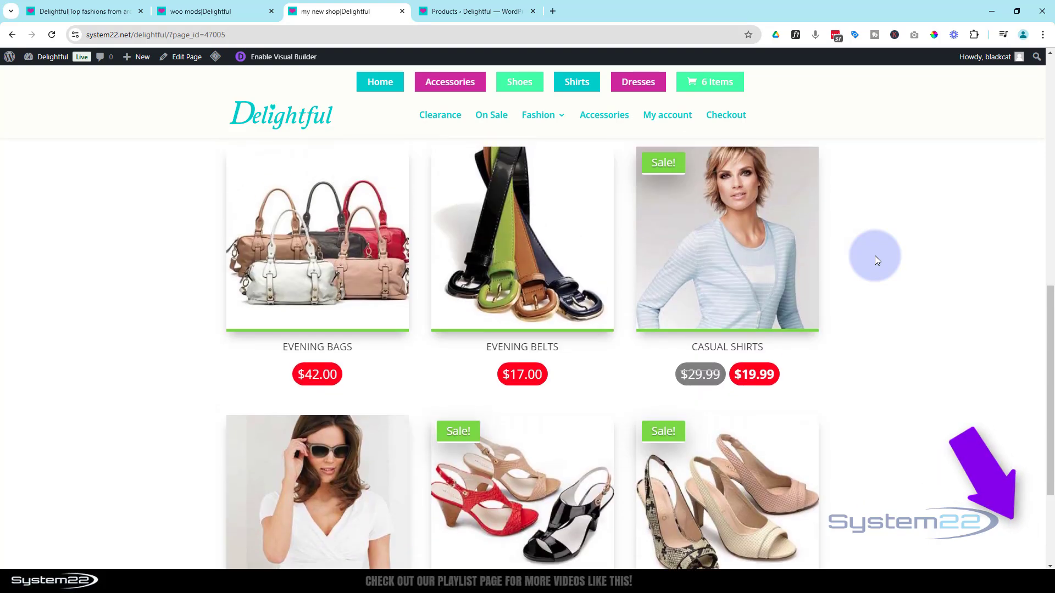
{"action": "scroll", "coordinate": [874, 255], "scroll_direction": "up", "scroll_amount": 3}
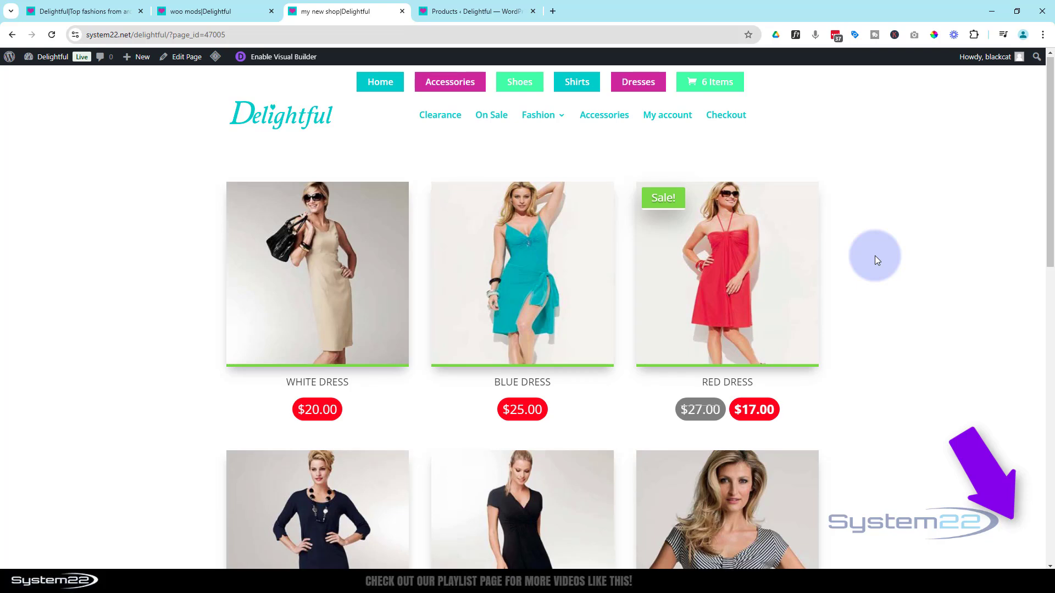